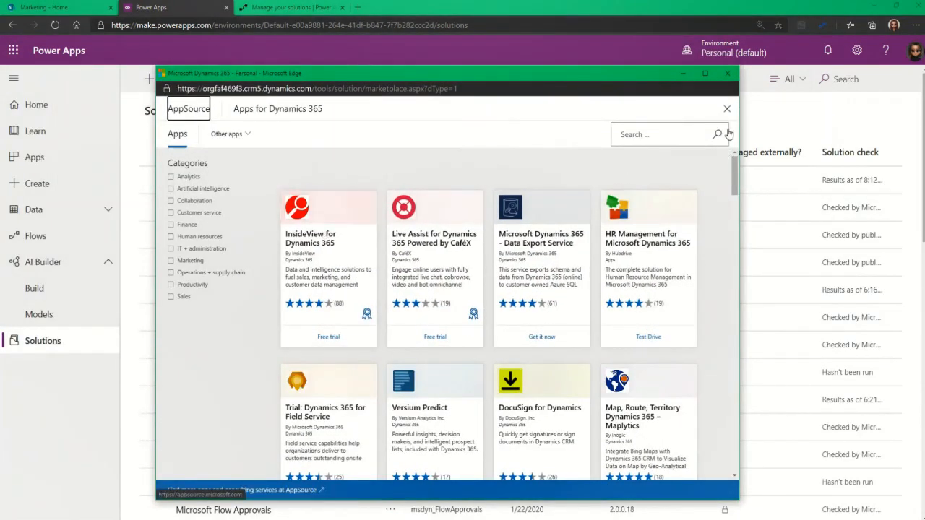
Close AppSource and review the solutions filtered by Managed, then Unmanaged, then All
{"action": "left_click", "coordinate": [727, 73]}
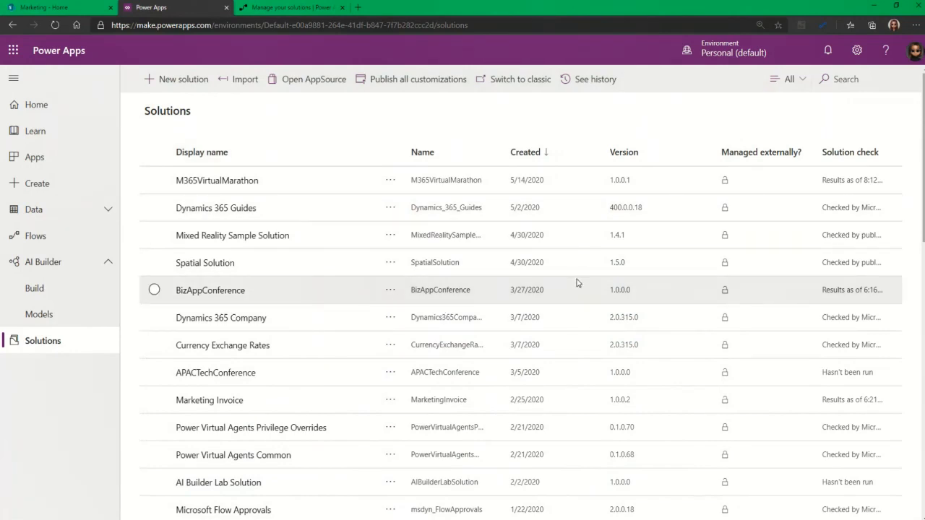
{"action": "left_click", "coordinate": [789, 79]}
{"action": "left_click", "coordinate": [788, 130]}
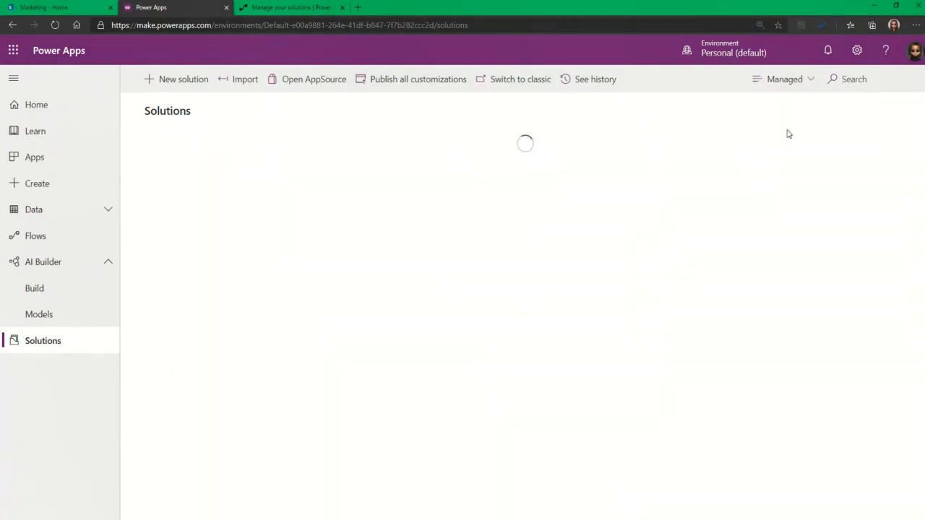
{"action": "left_click", "coordinate": [776, 79]}
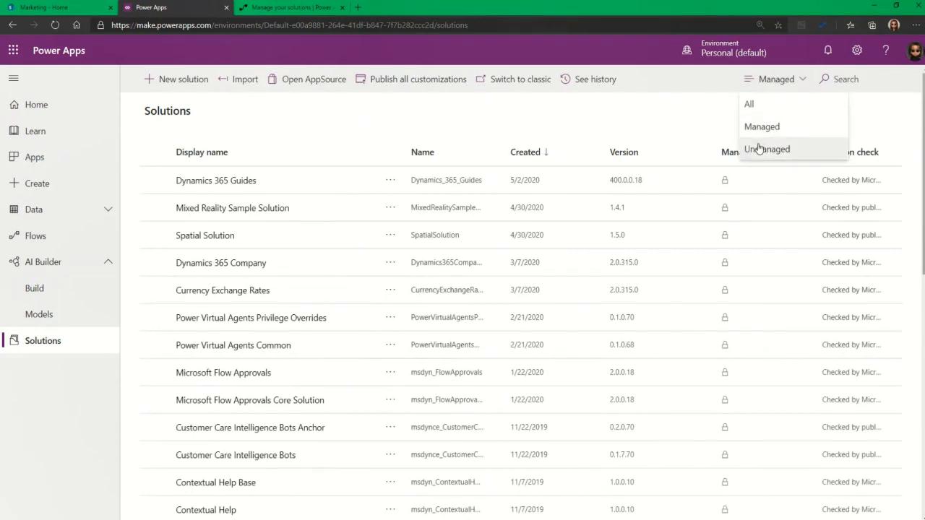
{"action": "left_click", "coordinate": [759, 148]}
{"action": "left_click", "coordinate": [777, 78]}
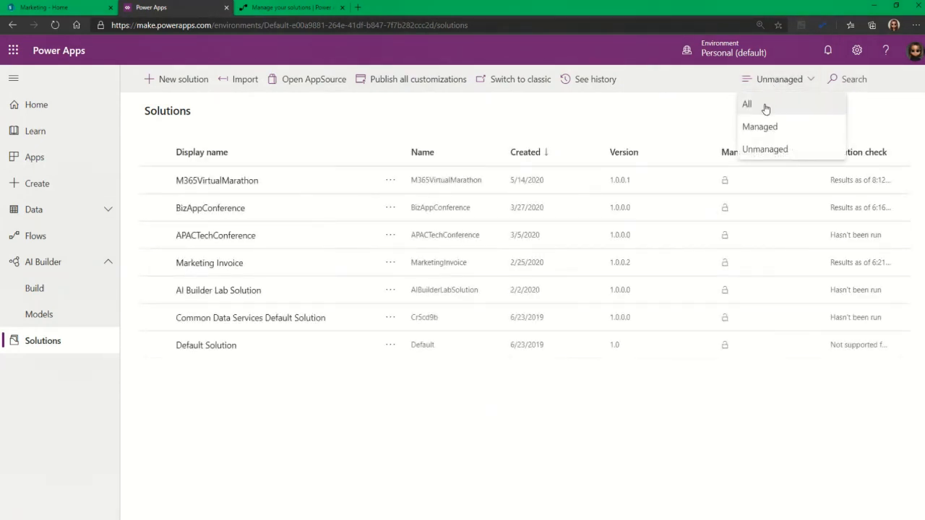
{"action": "left_click", "coordinate": [774, 103]}
Cancel an empty solutions search and open the New solution form
{"action": "left_click", "coordinate": [876, 82]}
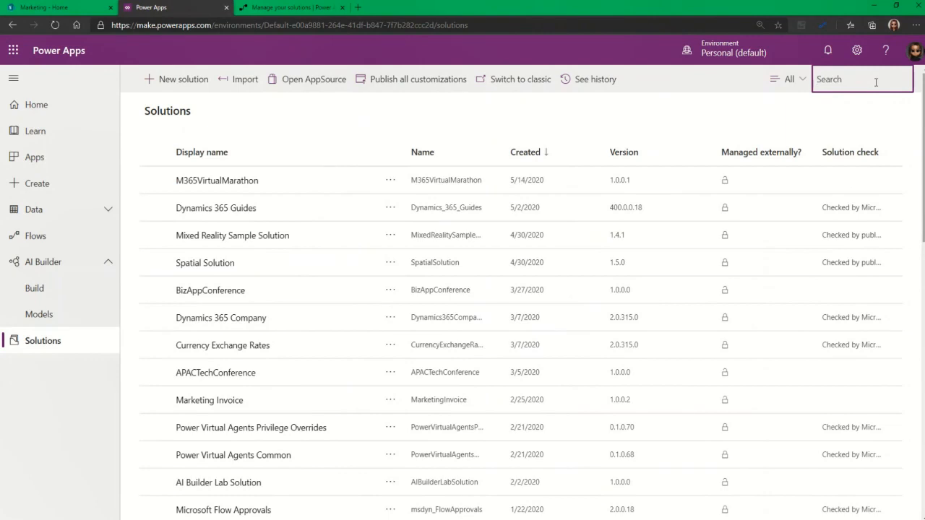
{"action": "left_click", "coordinate": [562, 118]}
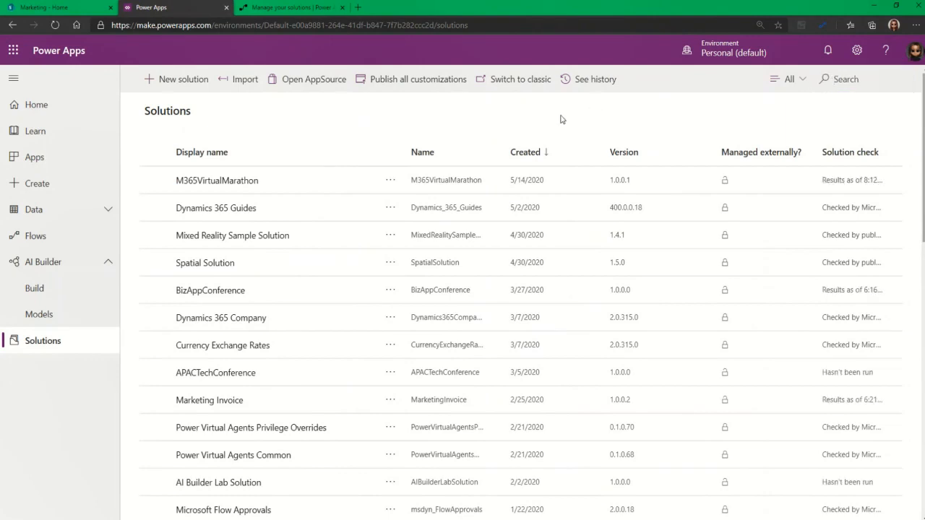
{"action": "left_click", "coordinate": [182, 90]}
Enter M365Demo as the solution's display name and name, then choose + Publisher
{"action": "left_click", "coordinate": [765, 102]}
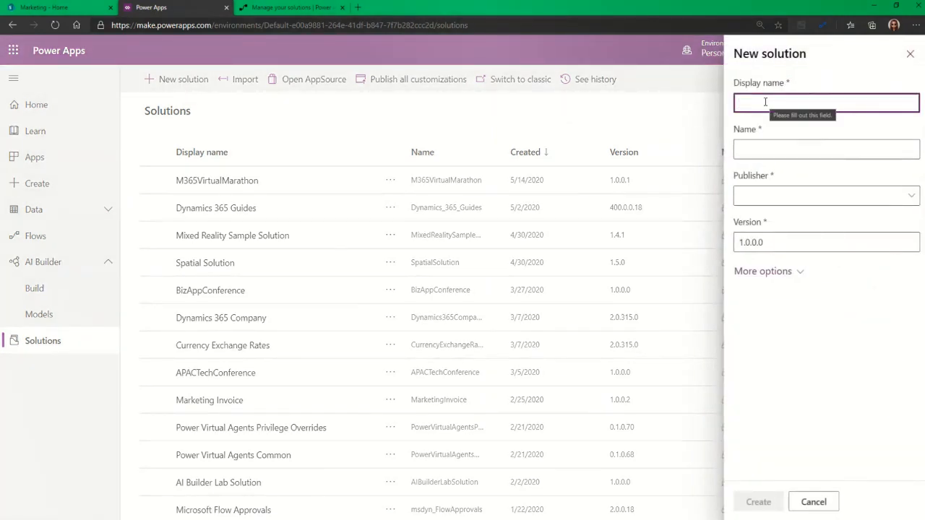
{"action": "type", "text": "M"}
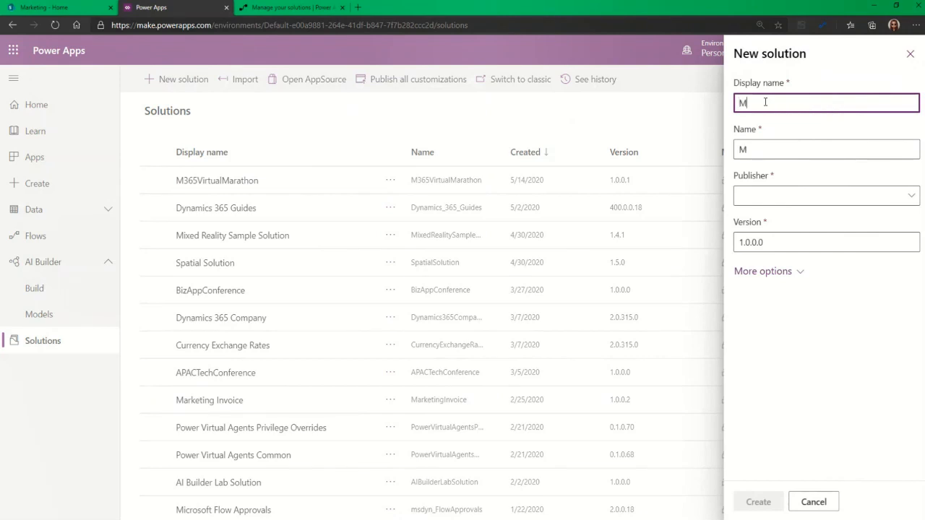
{"action": "type", "text": "365Demo"}
{"action": "left_click", "coordinate": [792, 150]}
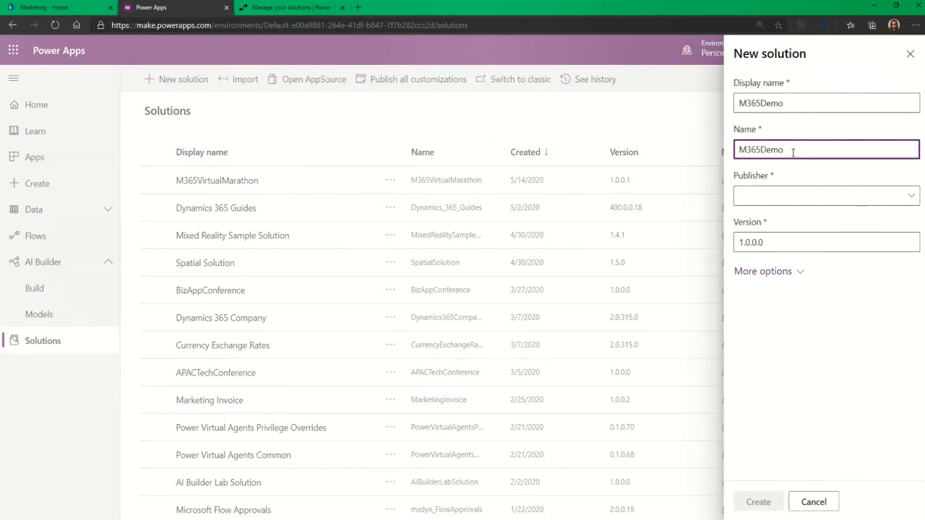
{"action": "left_click_drag", "start_coordinate": [785, 150], "coordinate": [734, 152]}
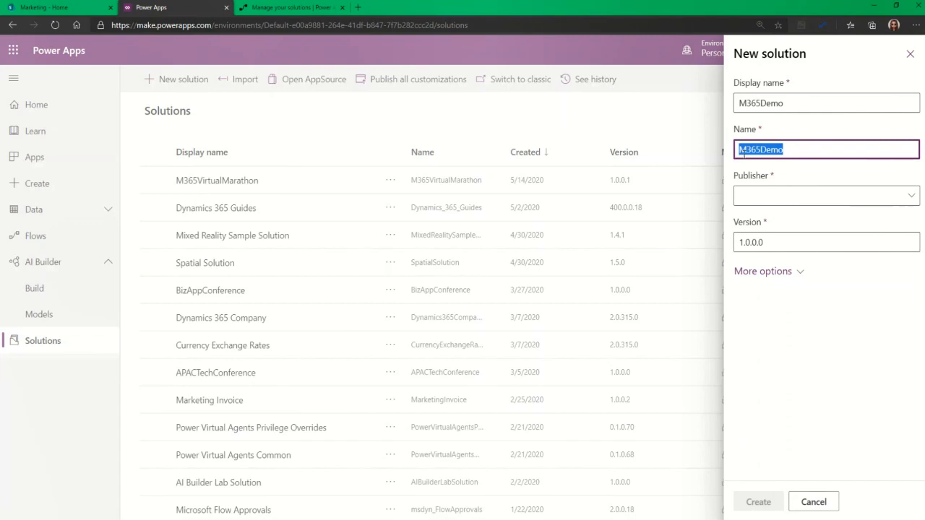
{"action": "left_click", "coordinate": [788, 174]}
{"action": "left_click", "coordinate": [772, 199]}
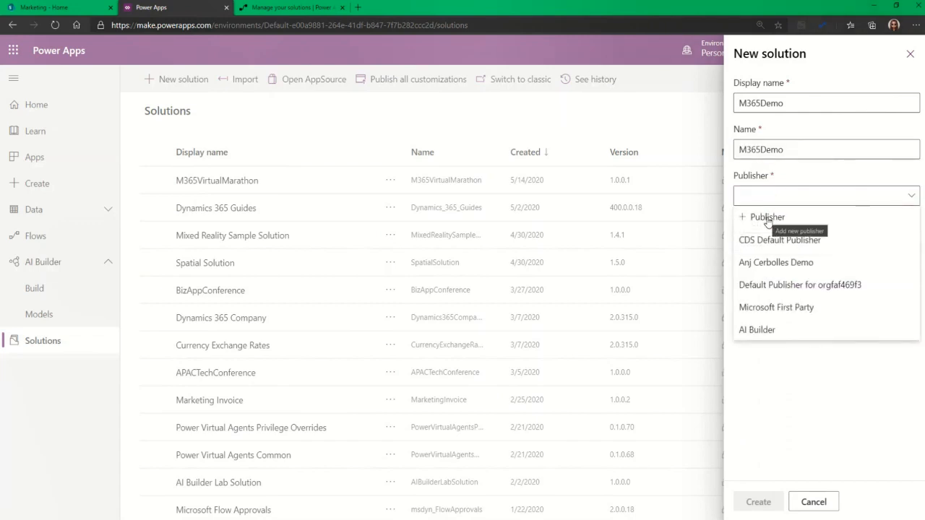
{"action": "left_click", "coordinate": [767, 217]}
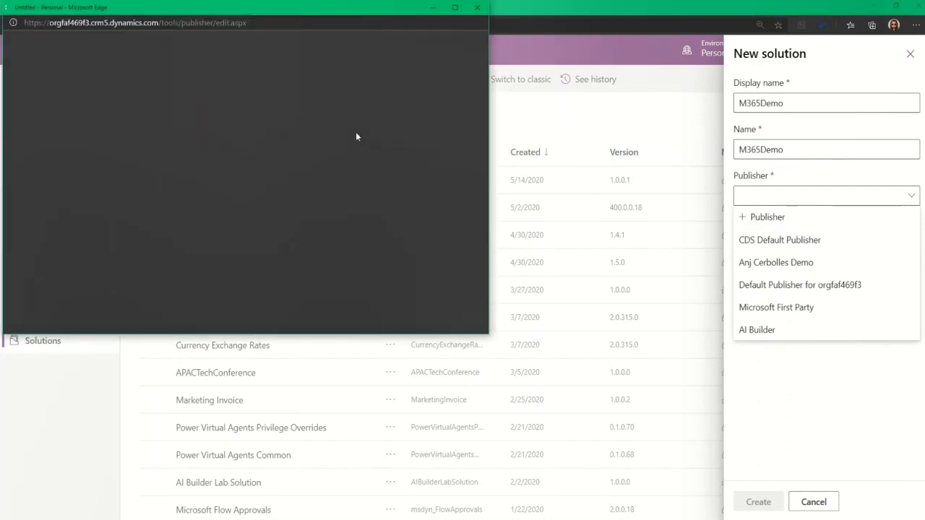
Look over the New Publisher form's fields, then close it without creating a publisher
{"action": "left_click_drag", "start_coordinate": [284, 11], "coordinate": [451, 91]}
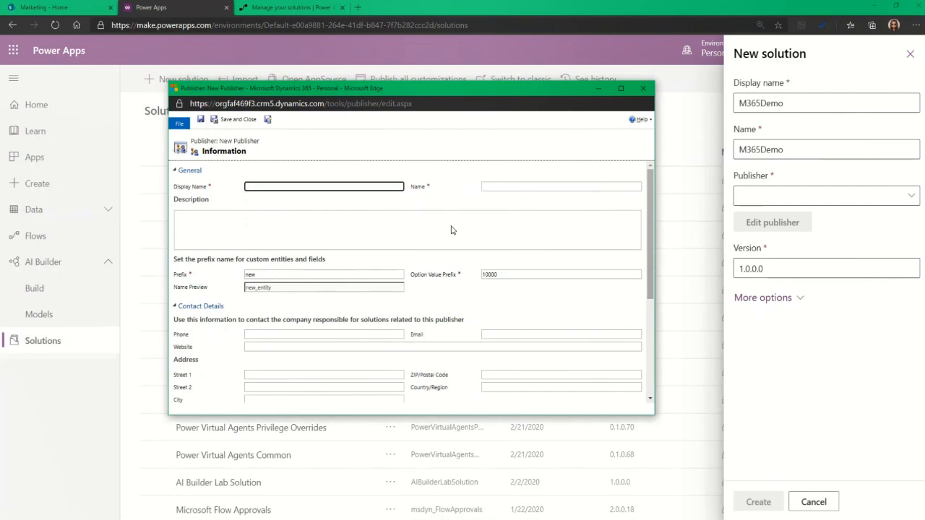
{"action": "scroll", "coordinate": [436, 218], "scroll_direction": "down", "scroll_amount": 1}
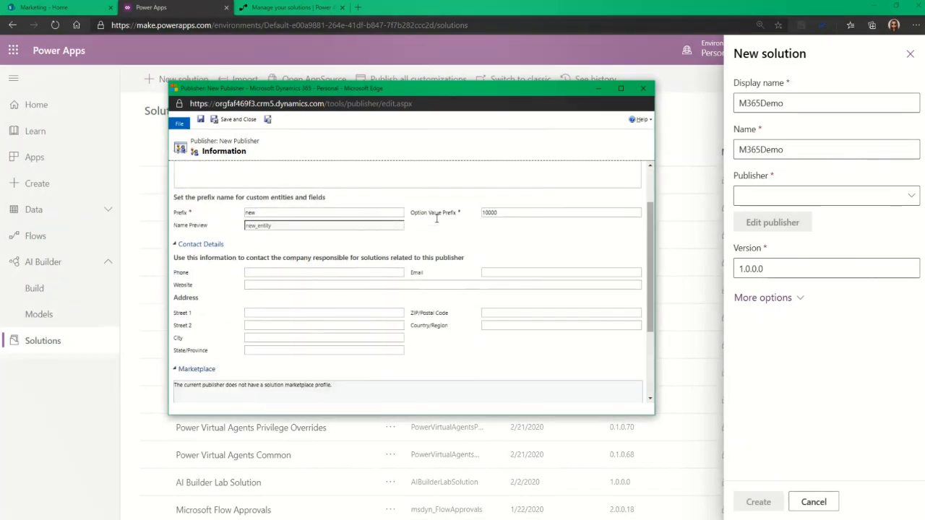
{"action": "scroll", "coordinate": [436, 218], "scroll_direction": "up", "scroll_amount": 1}
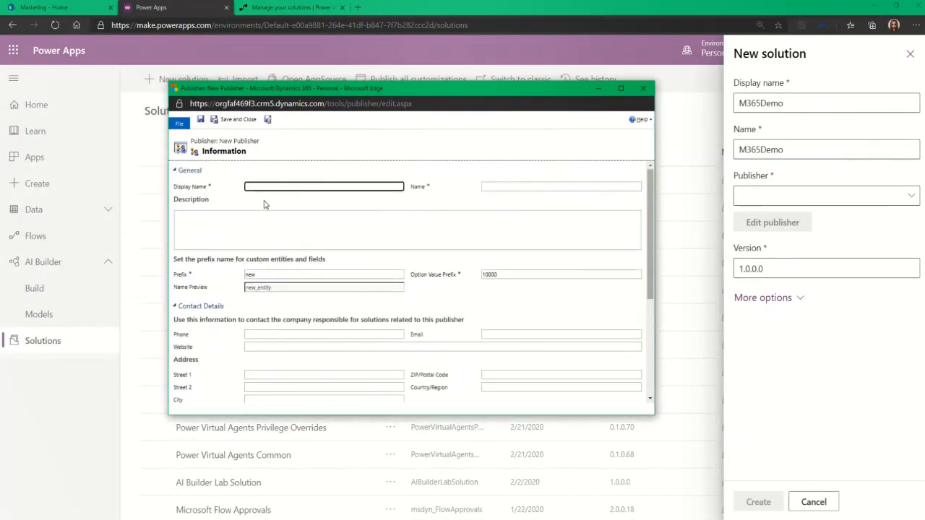
{"action": "scroll", "coordinate": [462, 207], "scroll_direction": "down", "scroll_amount": 1}
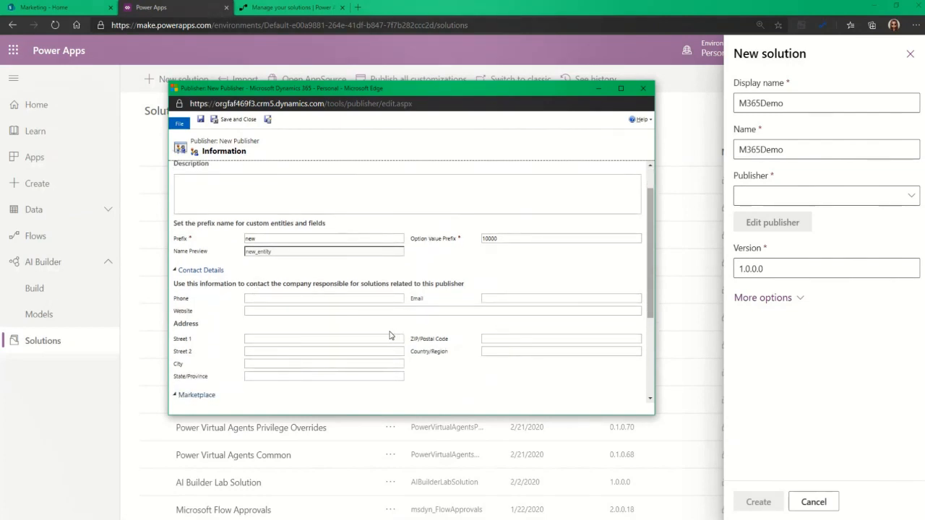
{"action": "scroll", "coordinate": [390, 335], "scroll_direction": "down", "scroll_amount": 2}
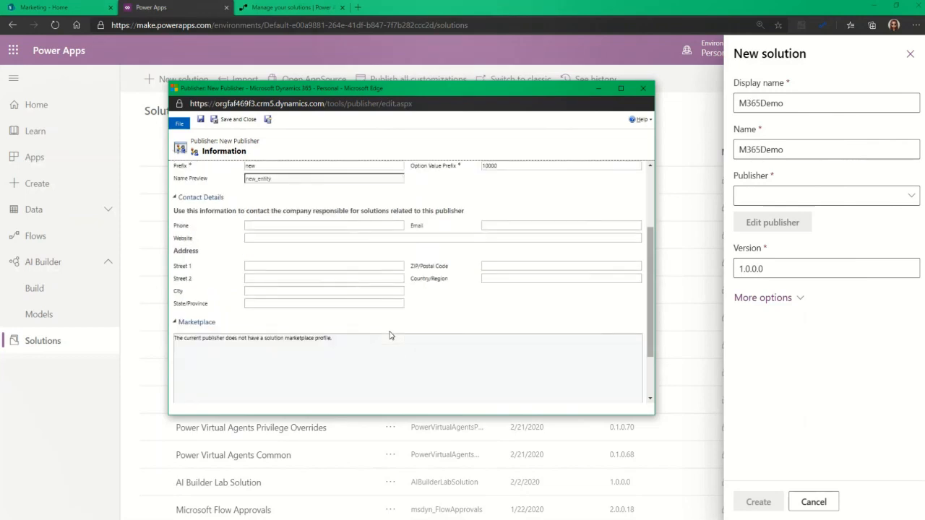
{"action": "left_click", "coordinate": [646, 91]}
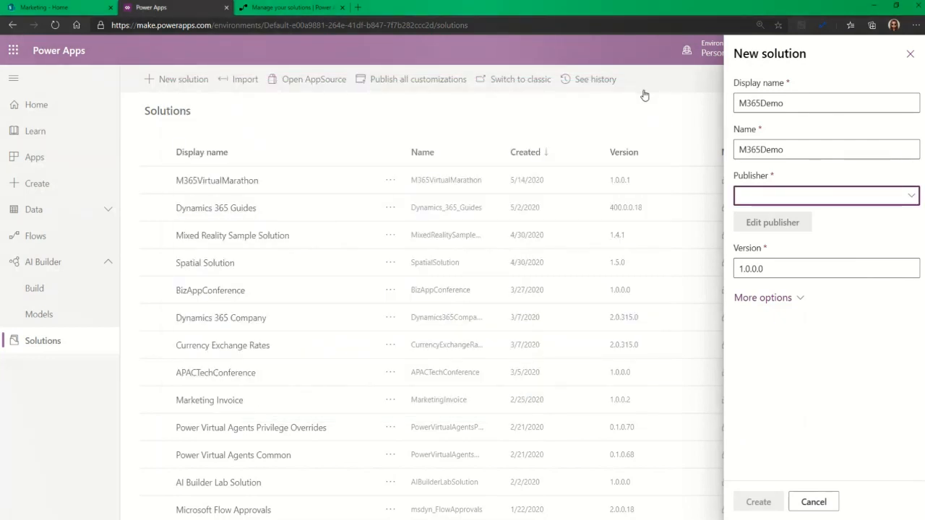
Choose the existing demo publisher and keep the solution version at 1.0.0.0
{"action": "left_click", "coordinate": [780, 196]}
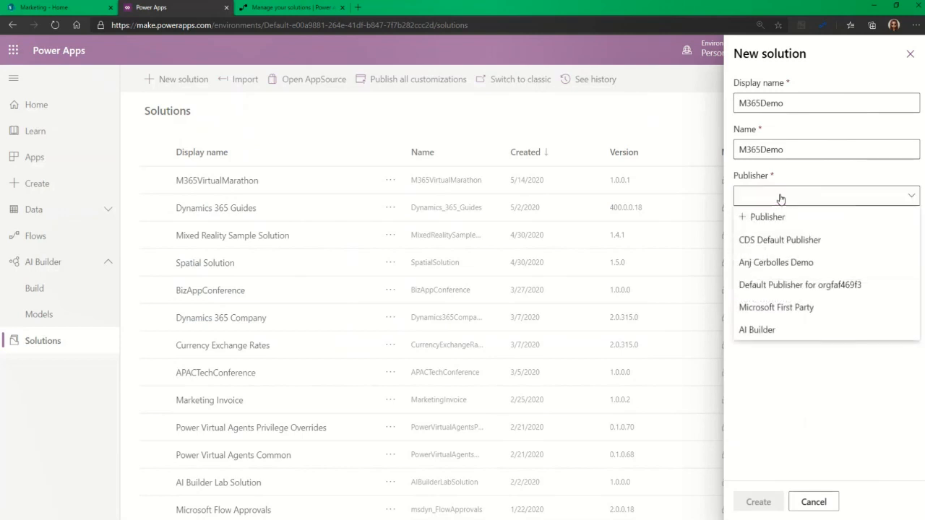
{"action": "left_click", "coordinate": [766, 263]}
{"action": "left_click", "coordinate": [776, 300]}
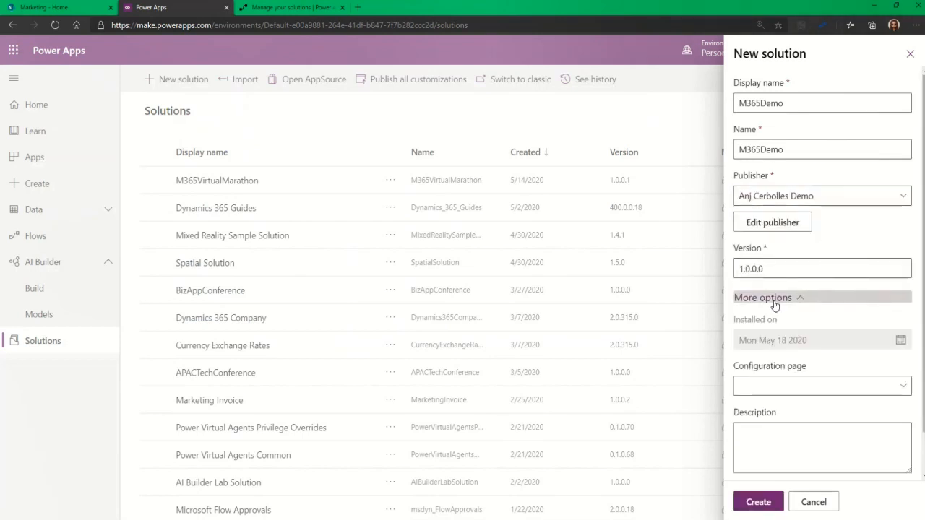
{"action": "scroll", "coordinate": [769, 253], "scroll_direction": "down", "scroll_amount": 1}
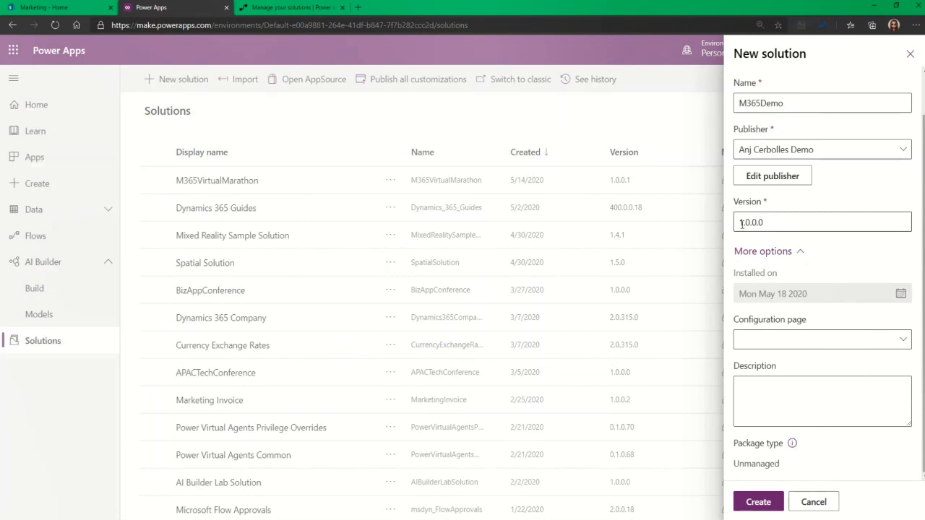
{"action": "left_click", "coordinate": [741, 223]}
{"action": "left_click_drag", "start_coordinate": [745, 223], "coordinate": [769, 224]}
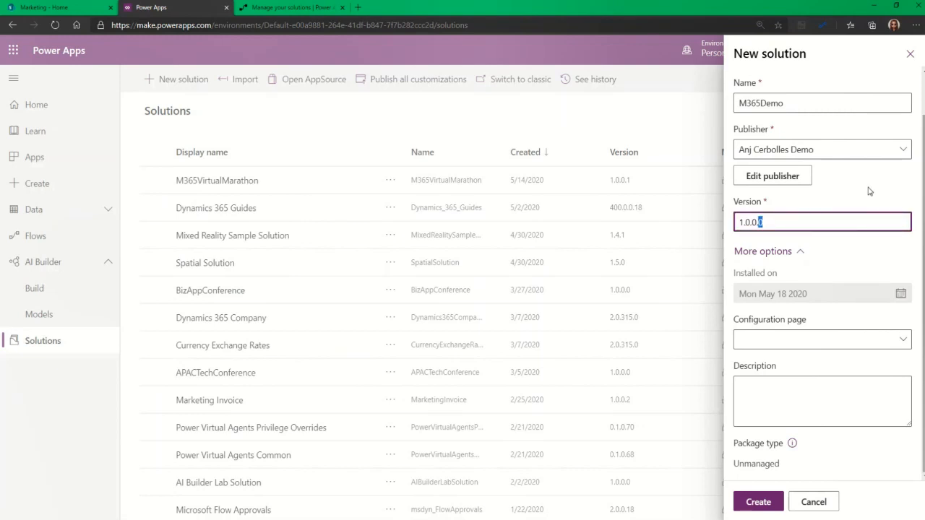
{"action": "left_click", "coordinate": [820, 320]}
Set Configuration page to None, add description 'M365 Virtual Marathon Demo', and create the solution
{"action": "left_click", "coordinate": [807, 347]}
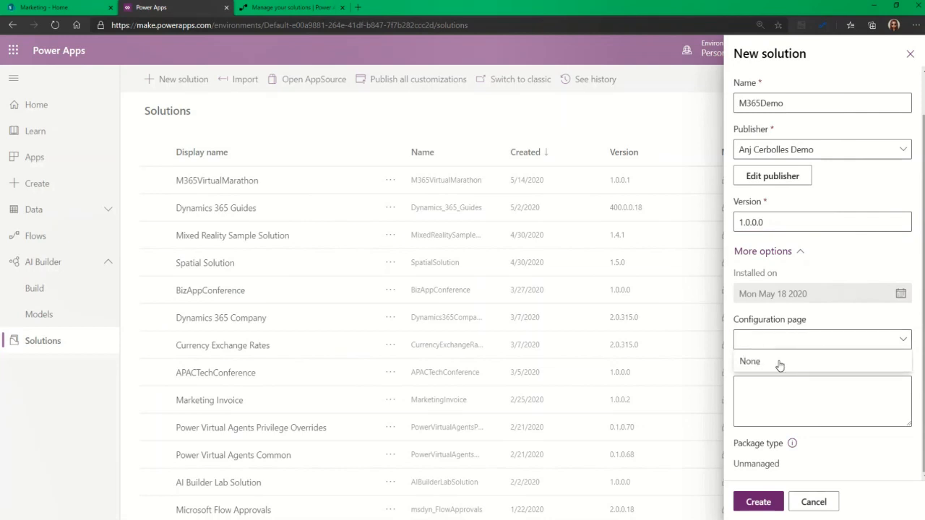
{"action": "left_click", "coordinate": [777, 362]}
{"action": "left_click", "coordinate": [765, 402]}
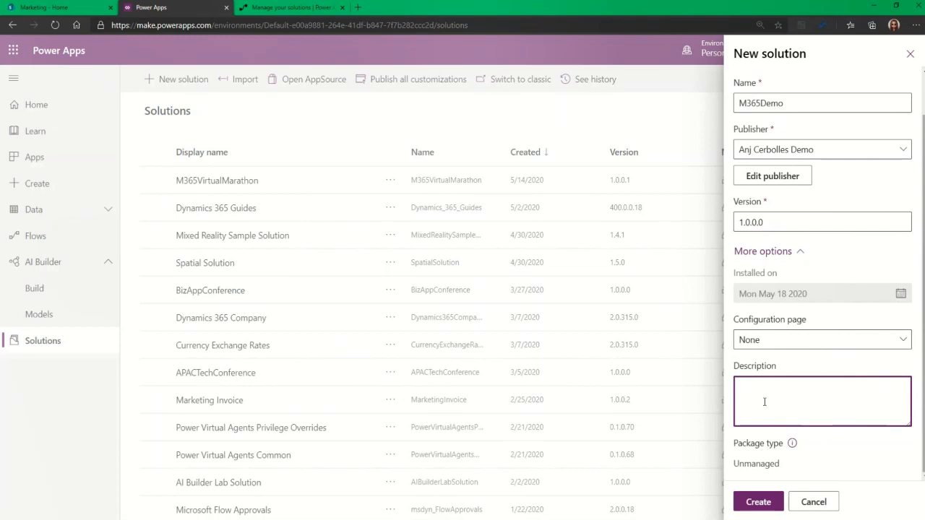
{"action": "type", "text": "M365 Virtual Marathon Demo"}
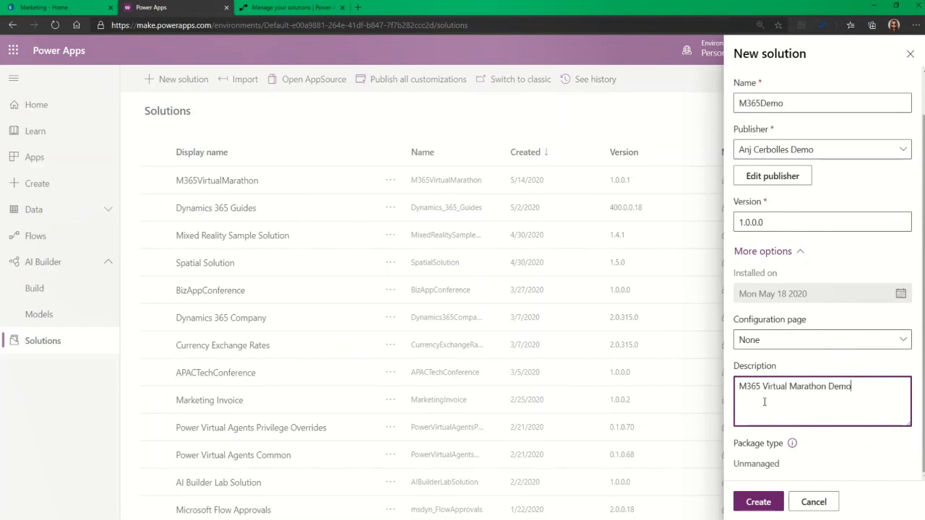
{"action": "left_click", "coordinate": [816, 462]}
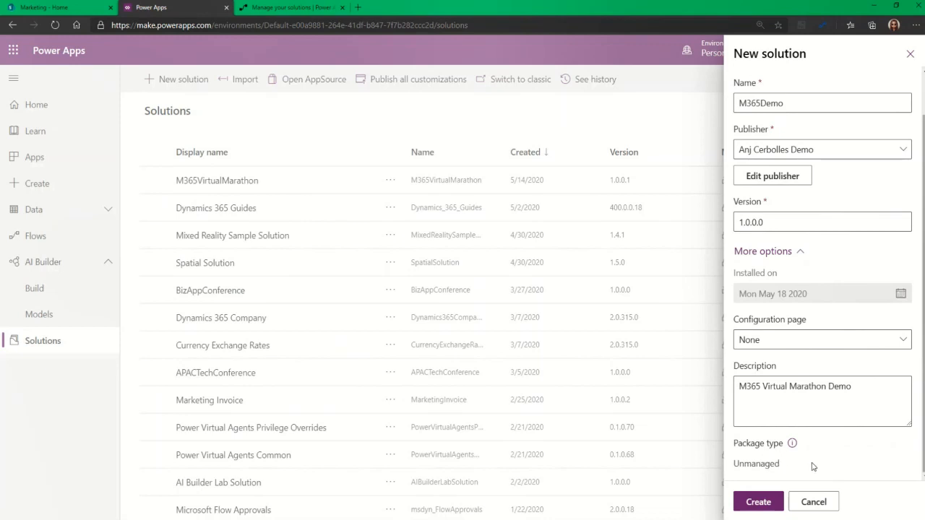
{"action": "left_click", "coordinate": [758, 501]}
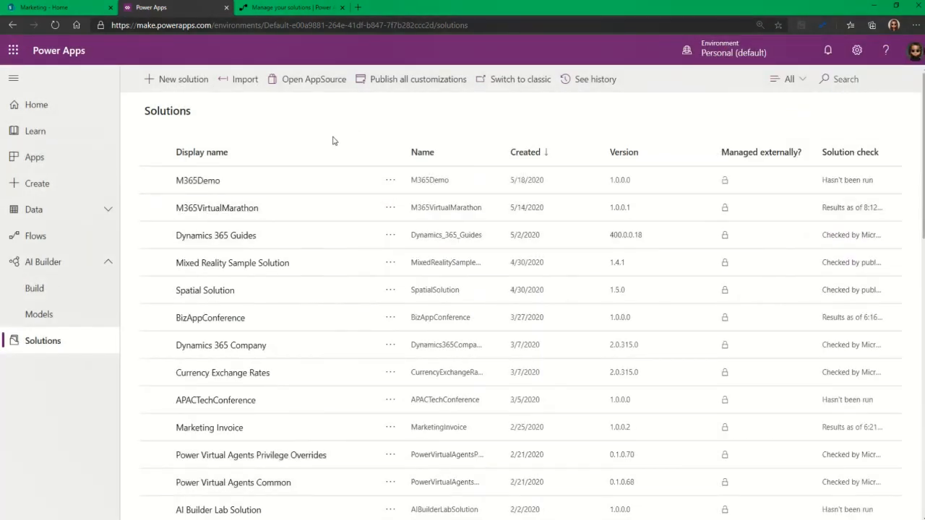
Open the empty M365Demo solution, browse the New component types, then show Add existing choices
{"action": "left_click", "coordinate": [217, 183]}
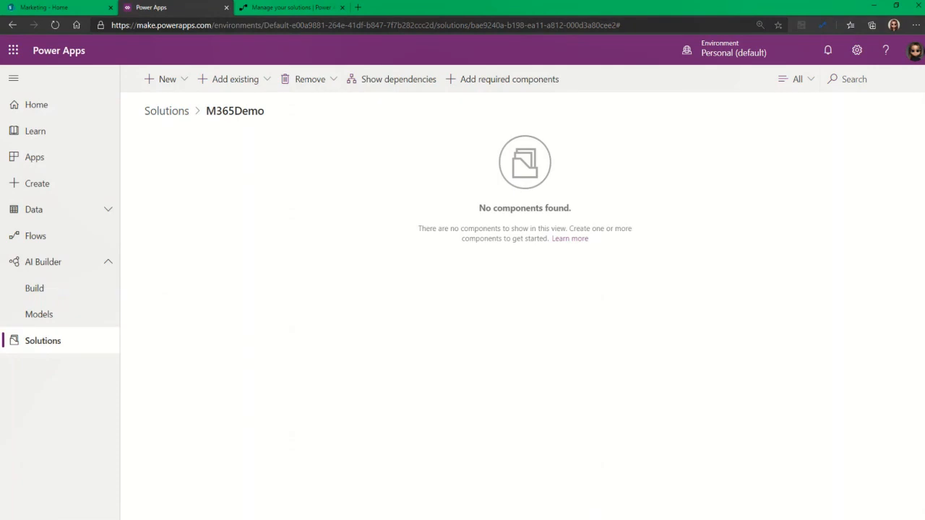
{"action": "left_click", "coordinate": [184, 83]}
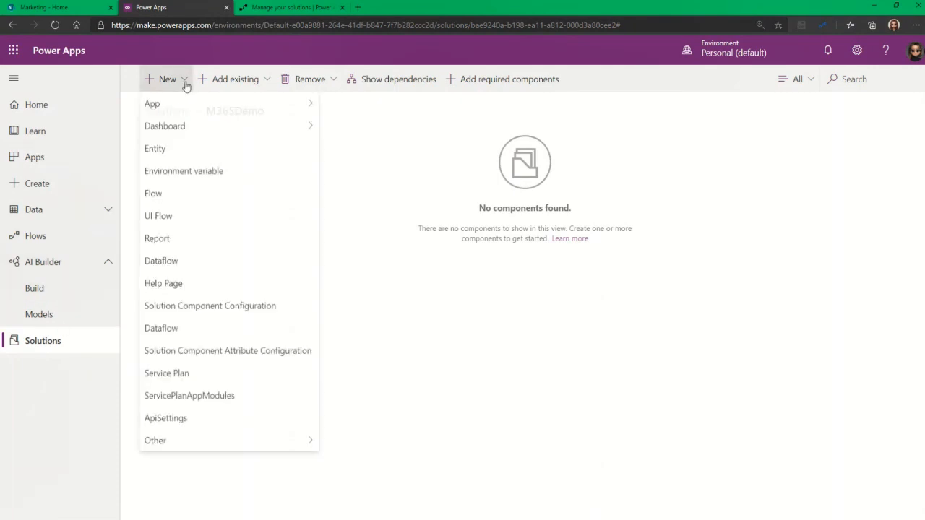
{"action": "mouse_move", "coordinate": [196, 103]}
{"action": "mouse_move", "coordinate": [362, 105]}
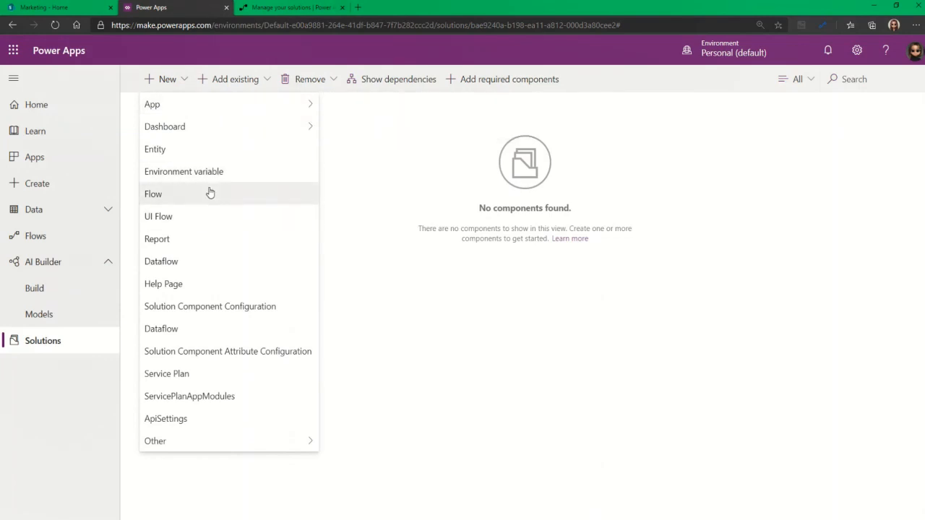
{"action": "mouse_move", "coordinate": [211, 441]}
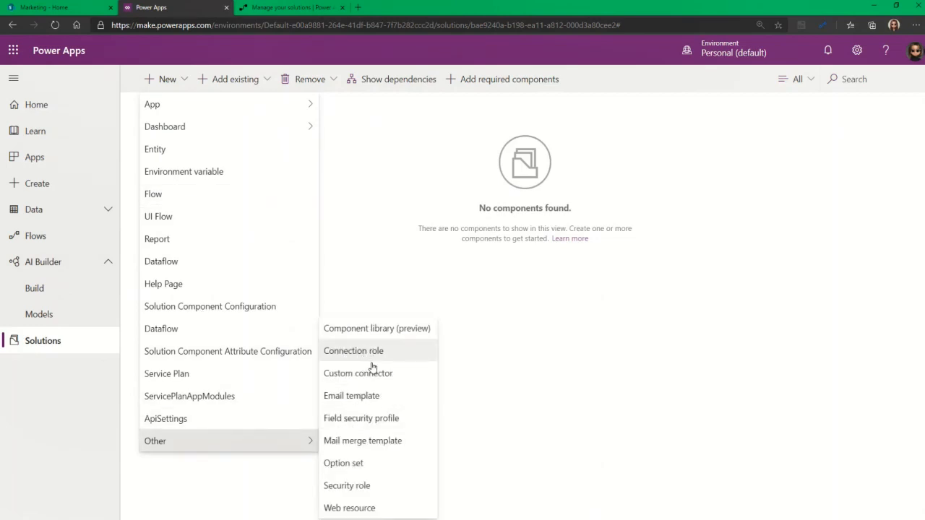
{"action": "left_click", "coordinate": [474, 417]}
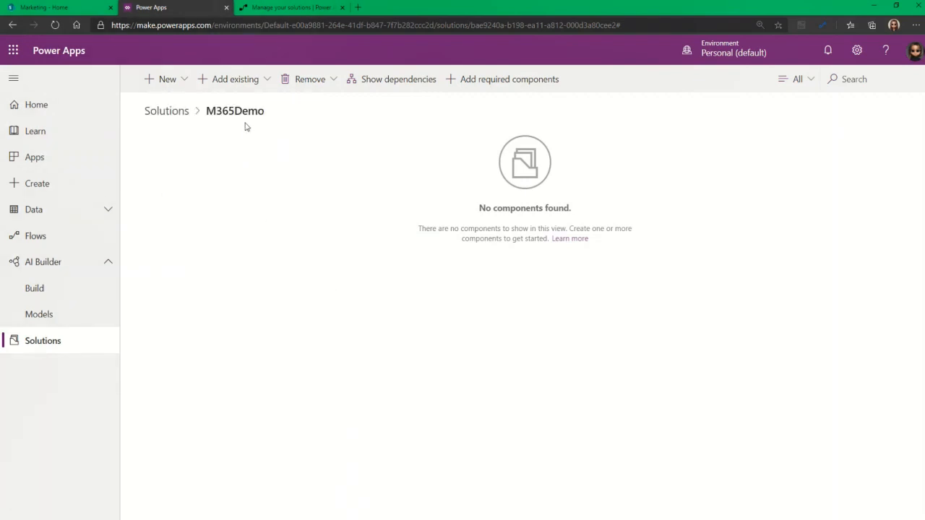
{"action": "left_click", "coordinate": [253, 84]}
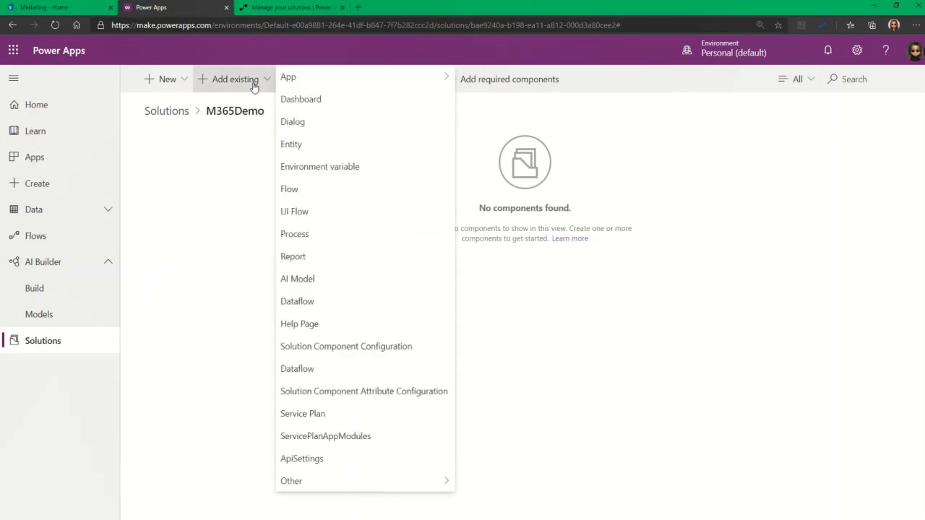
Add the Invoice Form Processing canvas app to M365Demo as an existing component
{"action": "mouse_move", "coordinate": [323, 87]}
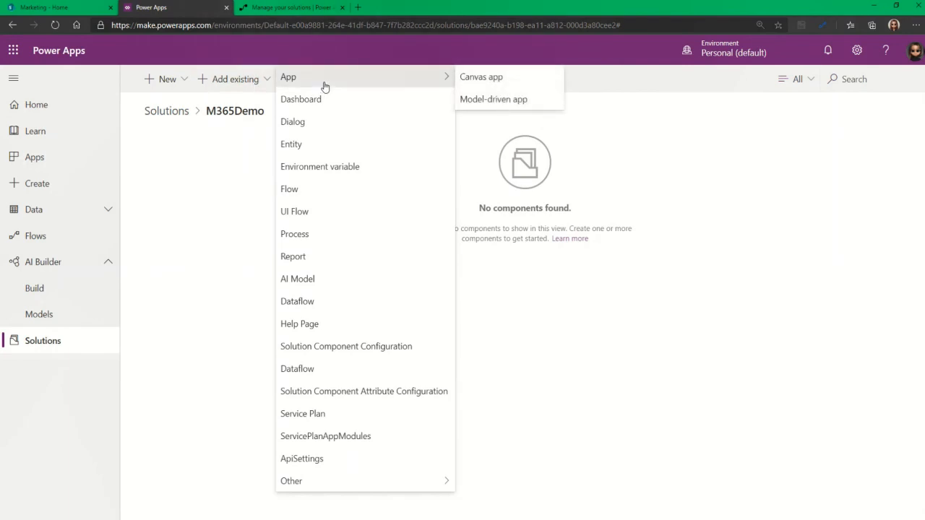
{"action": "left_click", "coordinate": [476, 81]}
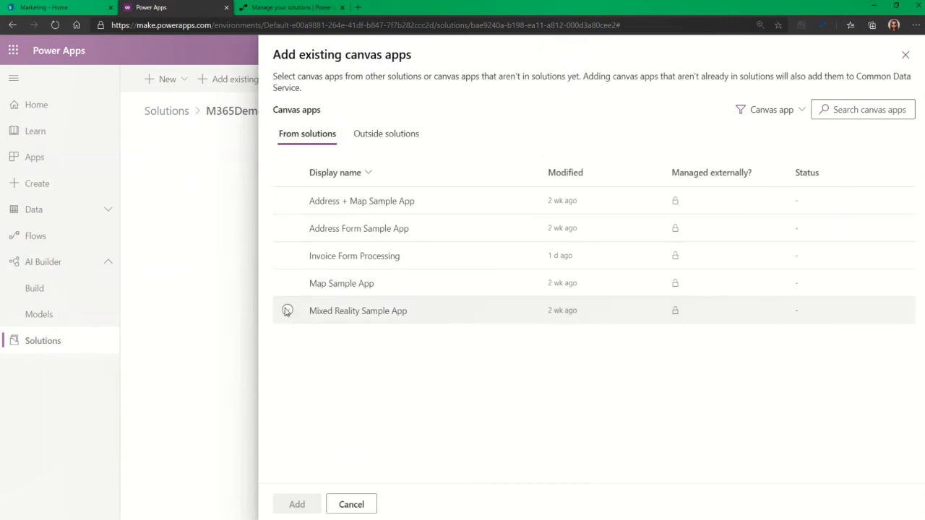
{"action": "left_click", "coordinate": [377, 135]}
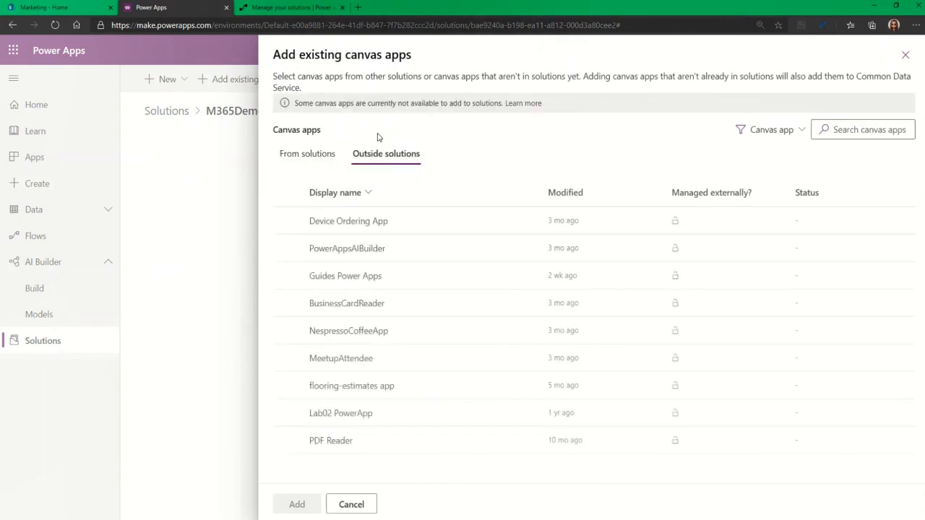
{"action": "left_click", "coordinate": [316, 159]}
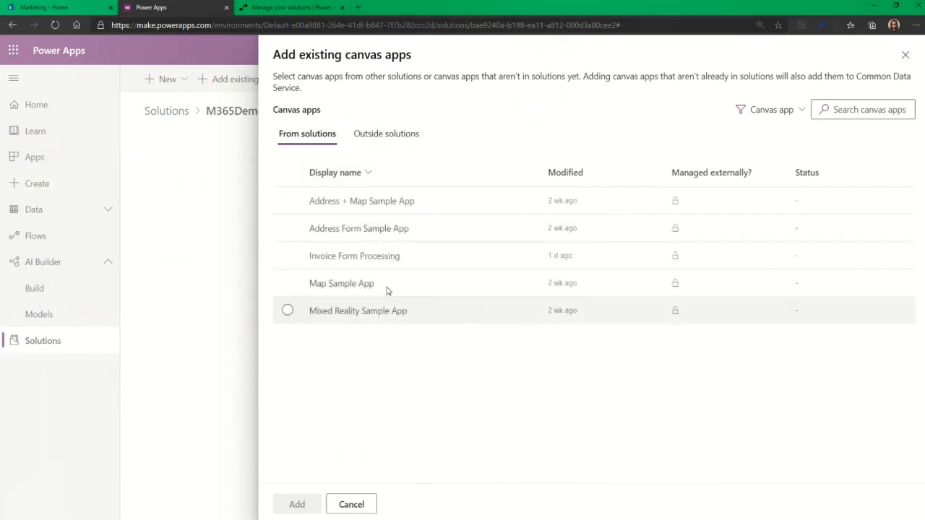
{"action": "left_click", "coordinate": [296, 259]}
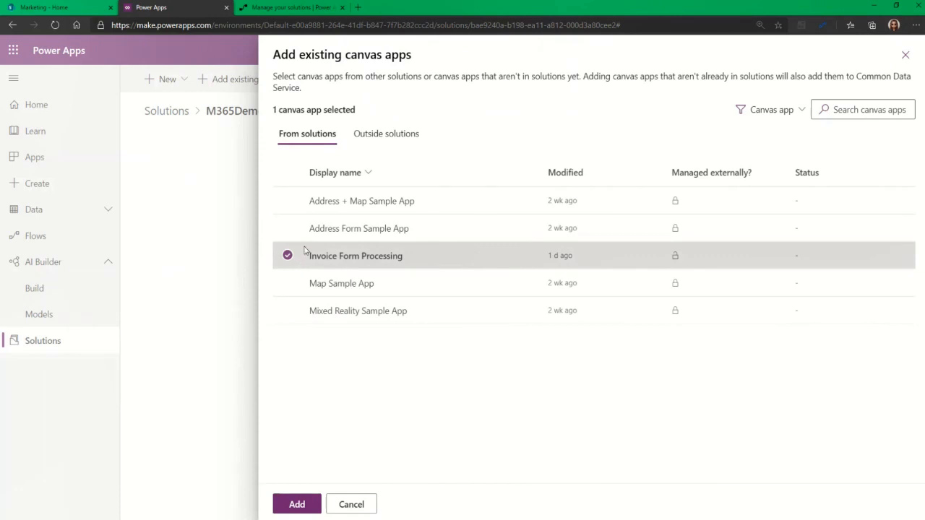
{"action": "left_click", "coordinate": [297, 505]}
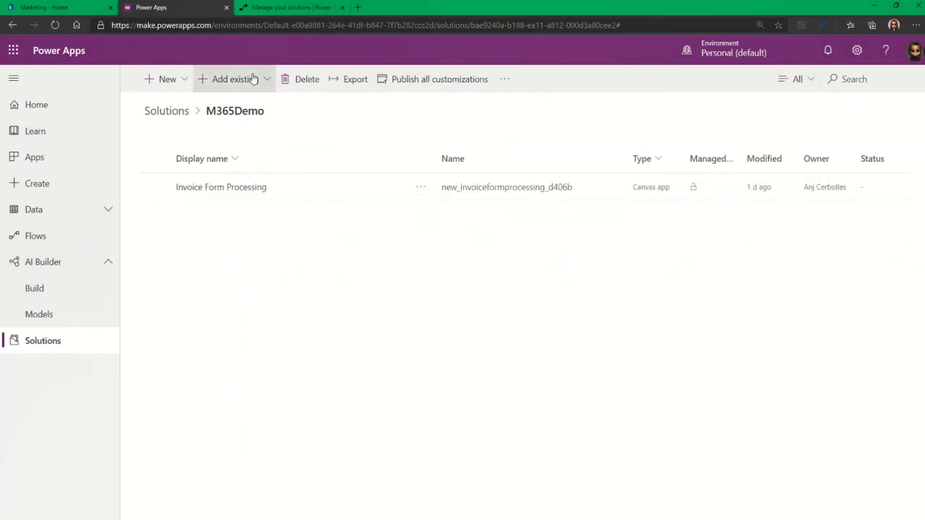
{"action": "left_click", "coordinate": [253, 79]}
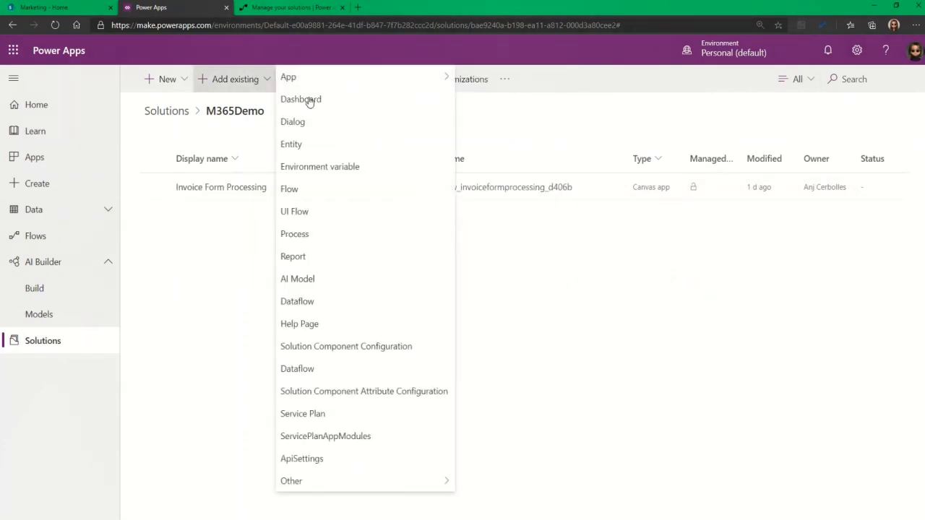
Add the FormProcessingModel AI model to M365Demo, then create a new flow in the solution
{"action": "left_click", "coordinate": [344, 283]}
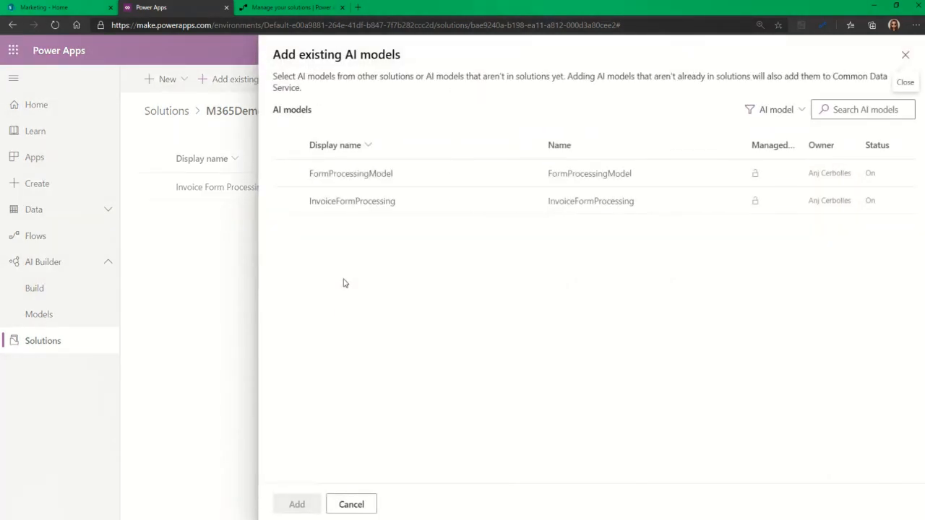
{"action": "left_click", "coordinate": [287, 174]}
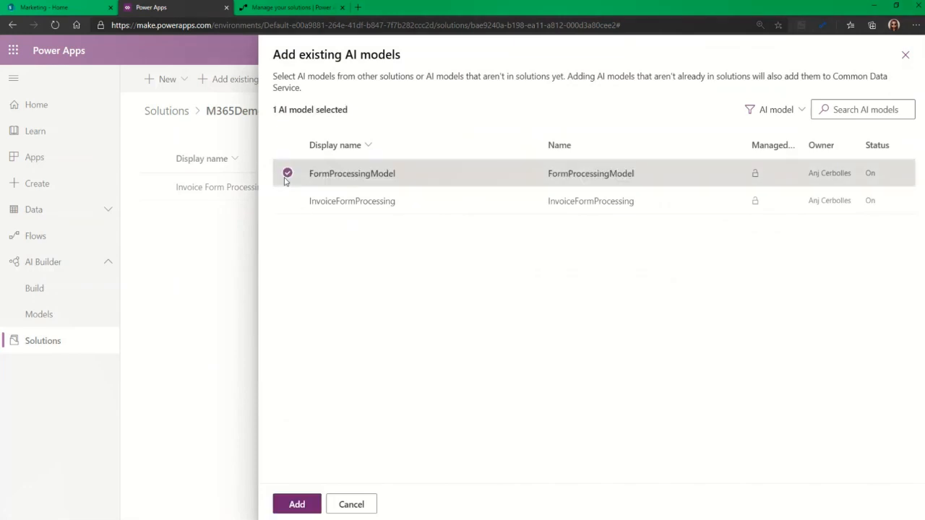
{"action": "left_click", "coordinate": [297, 504]}
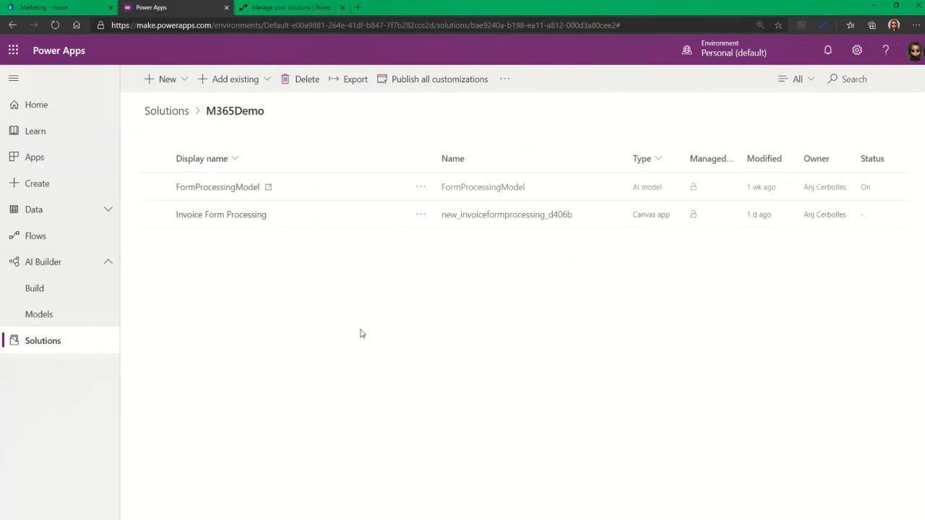
{"action": "left_click", "coordinate": [182, 80]}
{"action": "left_click", "coordinate": [182, 196]}
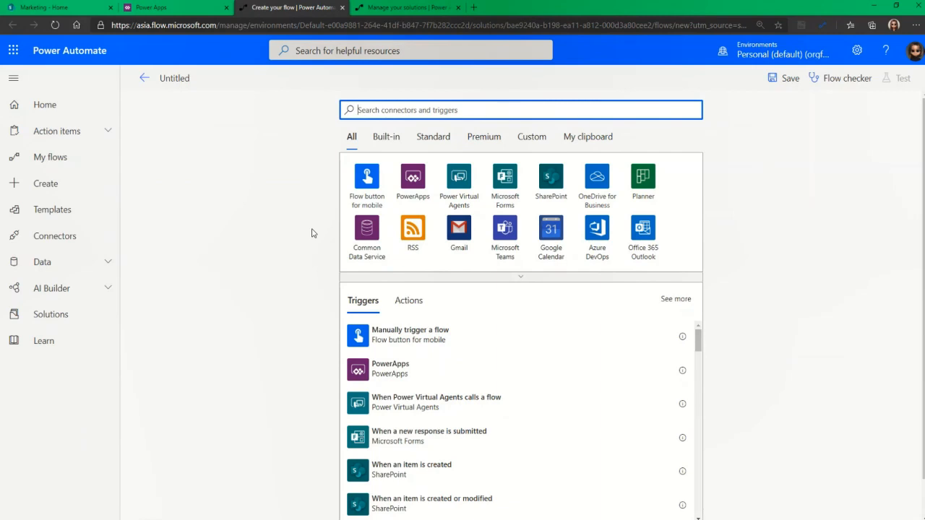
Rename the Untitled flow to InvoiceFormProcessingFlow
{"action": "left_click", "coordinate": [191, 81]}
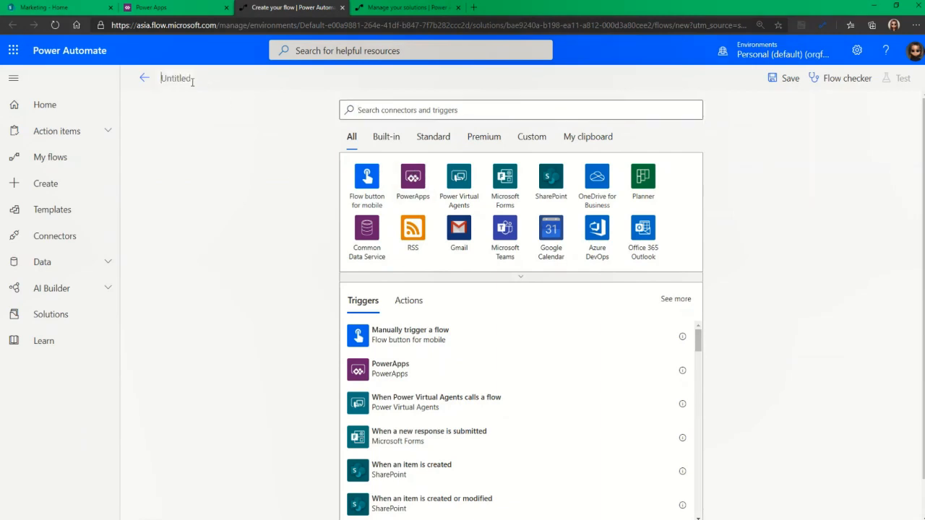
{"action": "key", "text": "ctrl+a"}
{"action": "key", "text": "BackSpace"}
{"action": "type", "text": "nbo"}
{"action": "key", "text": "BackSpace"}
{"action": "key", "text": "BackSpace"}
{"action": "type", "text": "voiceFe"}
{"action": "type", "text": "rmPr"}
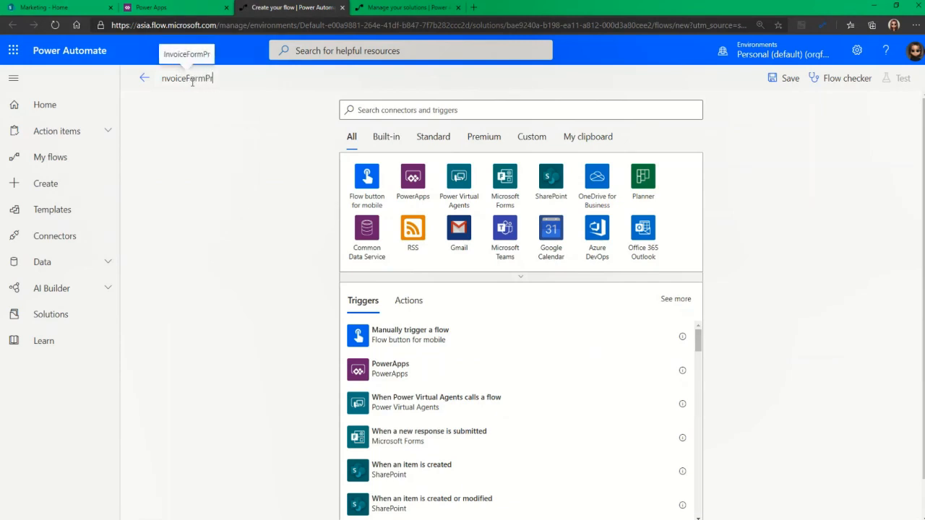
{"action": "type", "text": "ocessingFlow"}
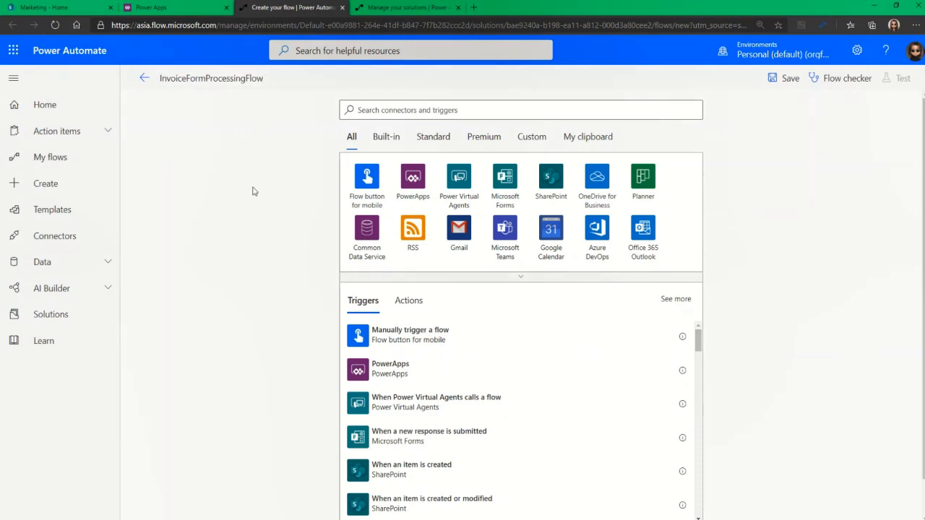
{"action": "scroll", "coordinate": [400, 113], "scroll_direction": "down", "scroll_amount": 1}
Use When a new email arrives (V3) as the flow's trigger
{"action": "scroll", "coordinate": [405, 94], "scroll_direction": "up", "scroll_amount": 1}
{"action": "left_click", "coordinate": [378, 110]}
{"action": "type", "text": "Sh"}
{"action": "key", "text": "BackSpace"}
{"action": "key", "text": "BackSpace"}
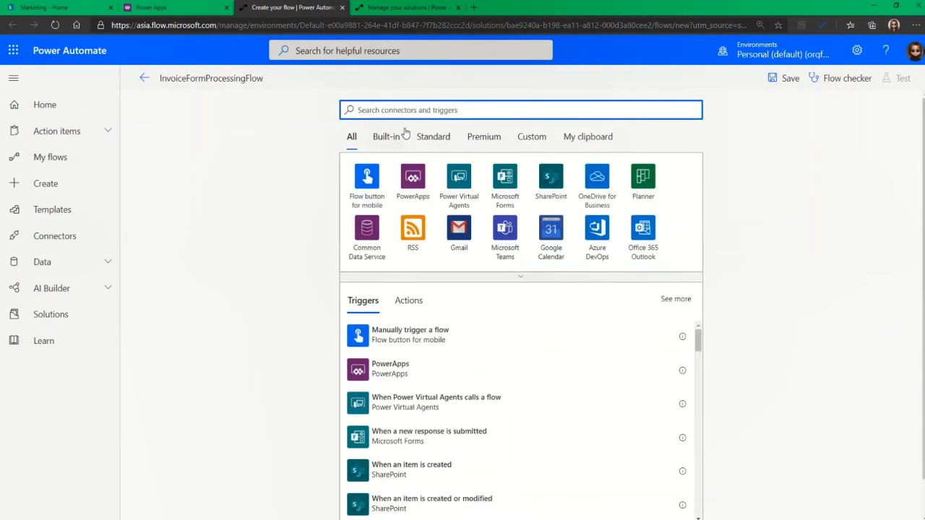
{"action": "type", "text": "When a new email rec"}
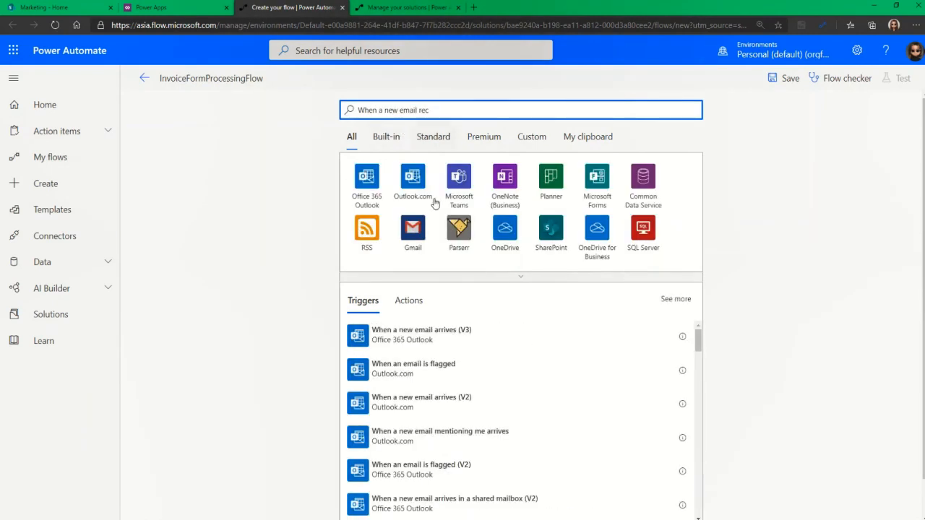
{"action": "left_click", "coordinate": [482, 337]}
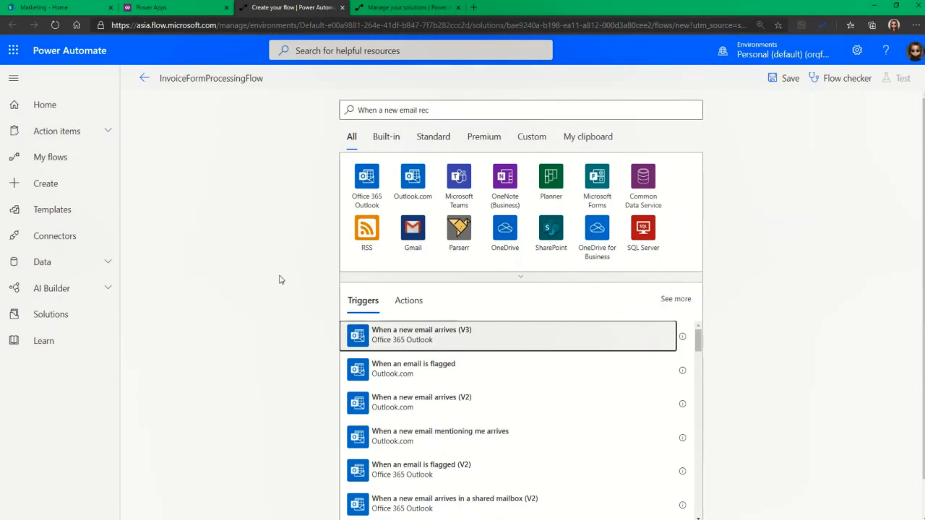
Set Include Attachments and Only with Attachments to Yes on the email trigger
{"action": "left_click", "coordinate": [415, 174]}
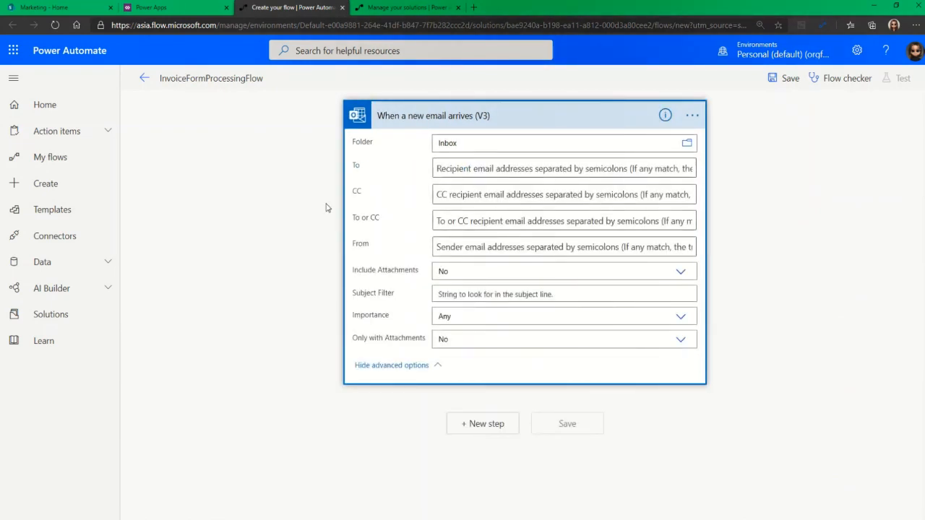
{"action": "left_click", "coordinate": [473, 269]}
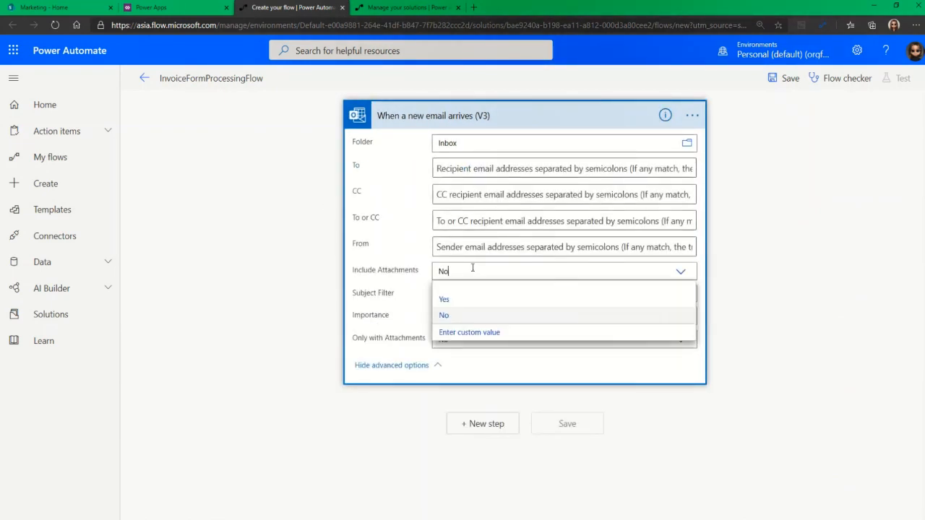
{"action": "left_click", "coordinate": [448, 299]}
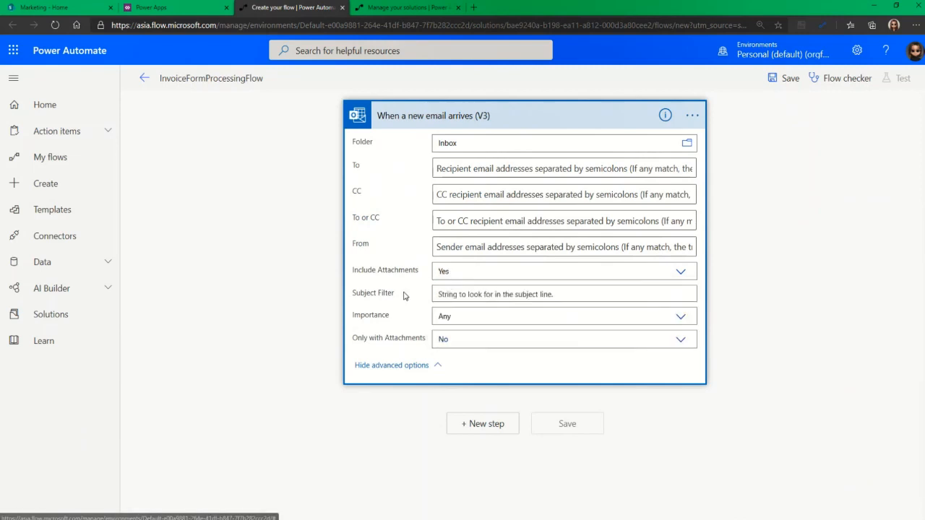
{"action": "left_click", "coordinate": [448, 338]}
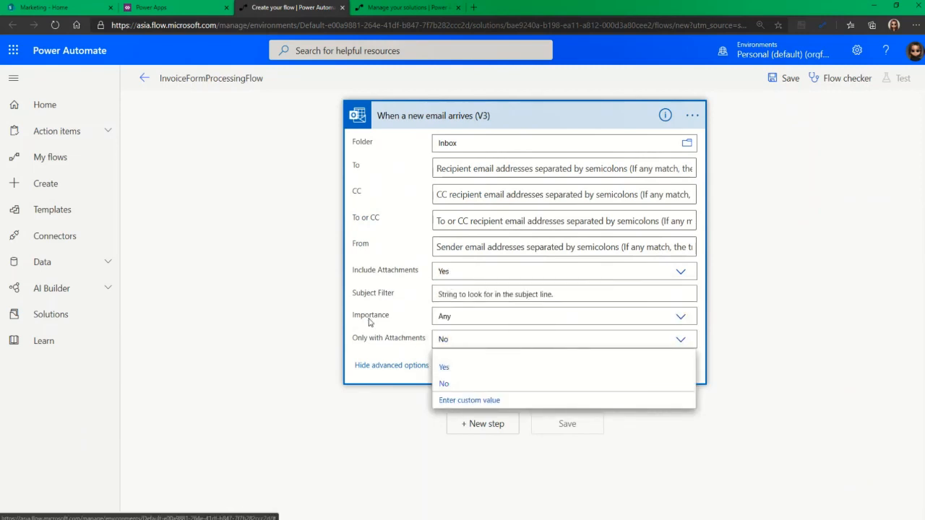
{"action": "left_click", "coordinate": [444, 367]}
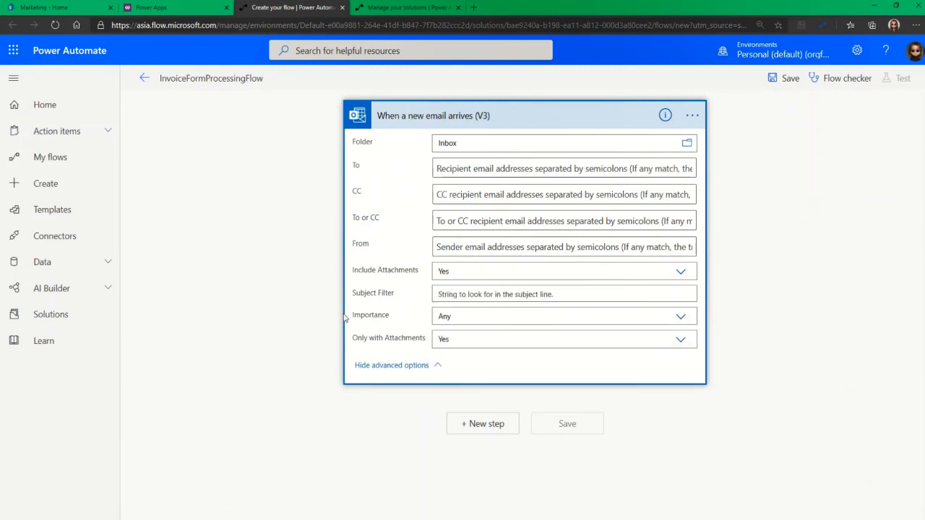
{"action": "left_click", "coordinate": [462, 123]}
{"action": "left_click", "coordinate": [502, 174]}
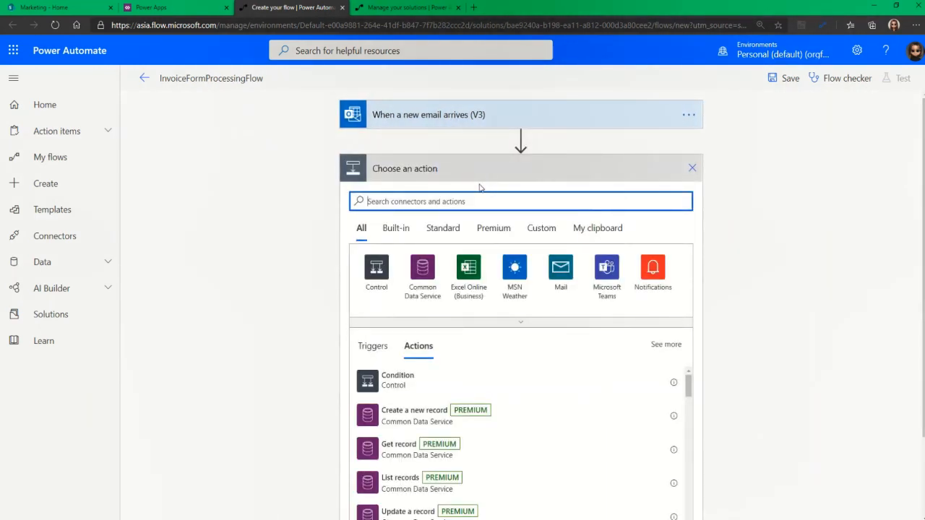
Add the Predict action after the email trigger and list its available AI models
{"action": "type", "text": "Predict"}
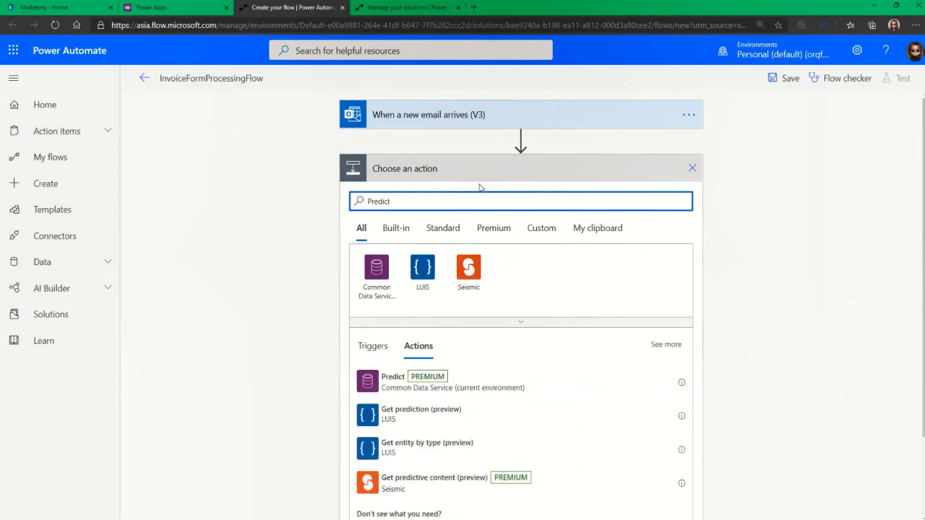
{"action": "left_click", "coordinate": [398, 380]}
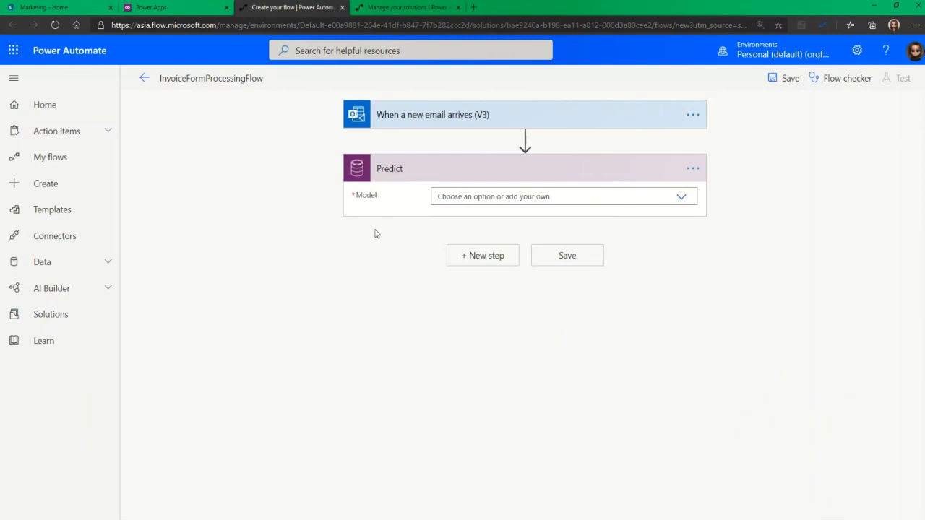
{"action": "left_click", "coordinate": [495, 197]}
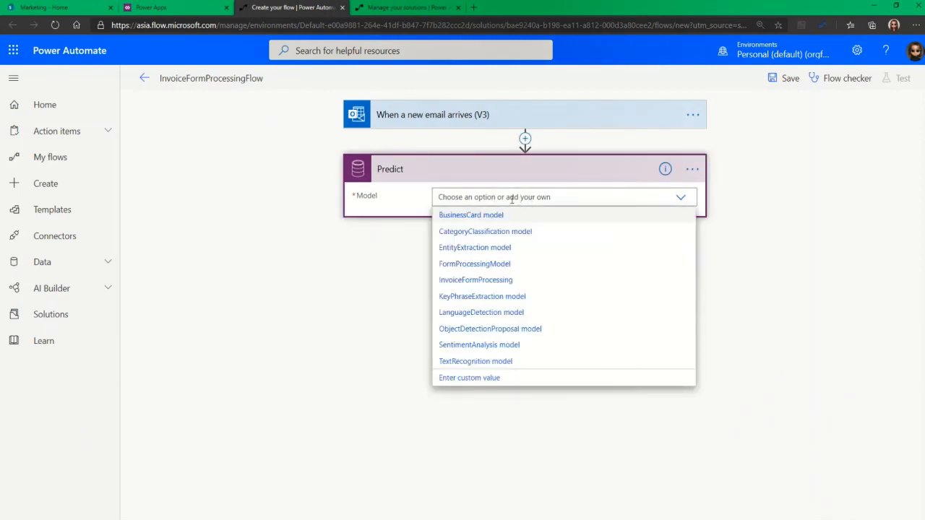
Set Predict to use FormProcessingModel with document type application/pdf
{"action": "left_click", "coordinate": [455, 271]}
{"action": "left_click", "coordinate": [426, 170]}
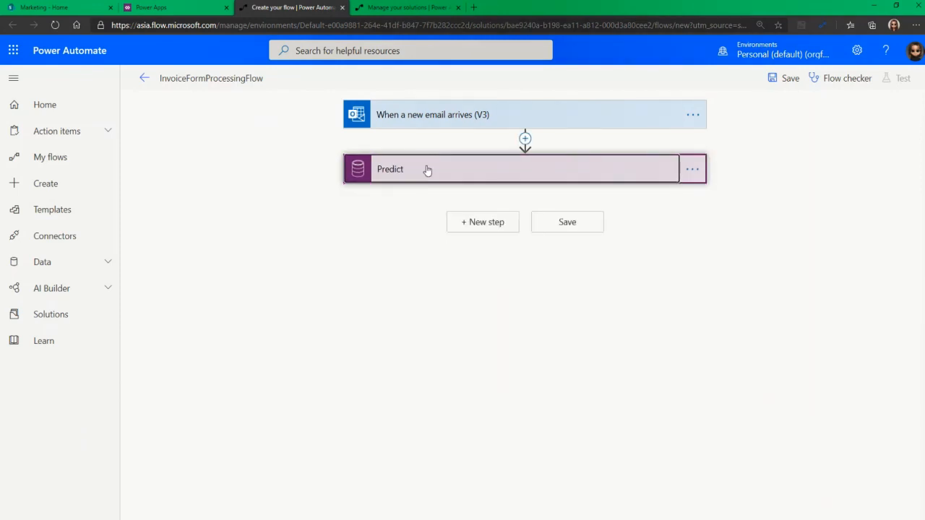
{"action": "left_click", "coordinate": [403, 176]}
{"action": "left_click", "coordinate": [482, 219]}
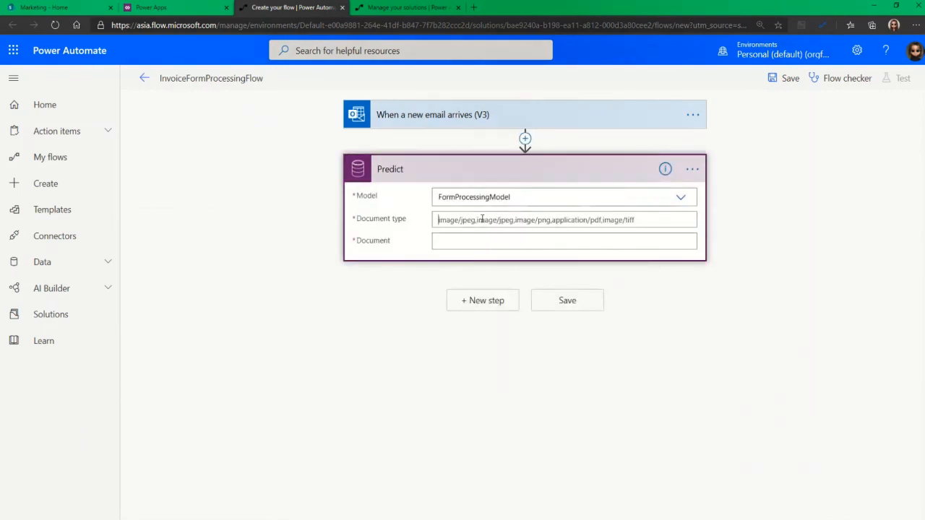
{"action": "type", "text": "ap"}
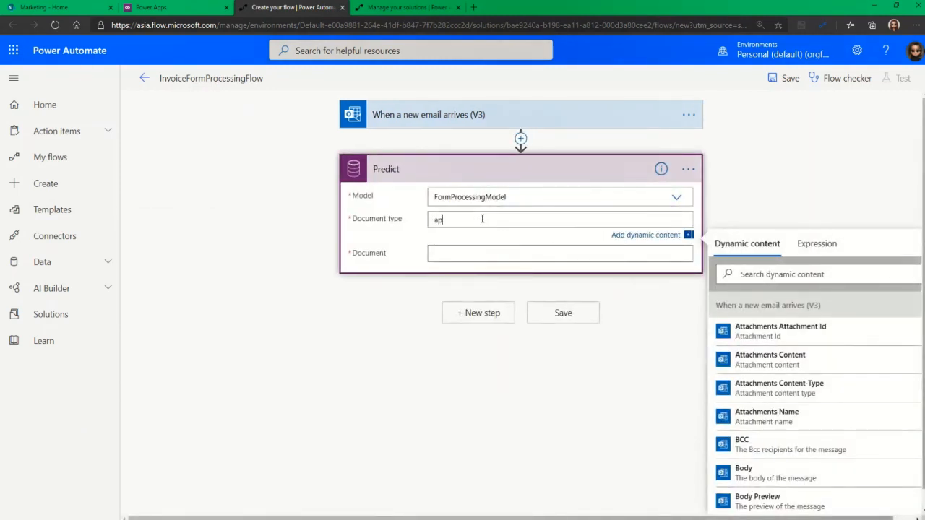
{"action": "type", "text": "plication/pdf"}
Use the email attachments' Content as the Predict document and add an action below it
{"action": "left_click", "coordinate": [467, 253]}
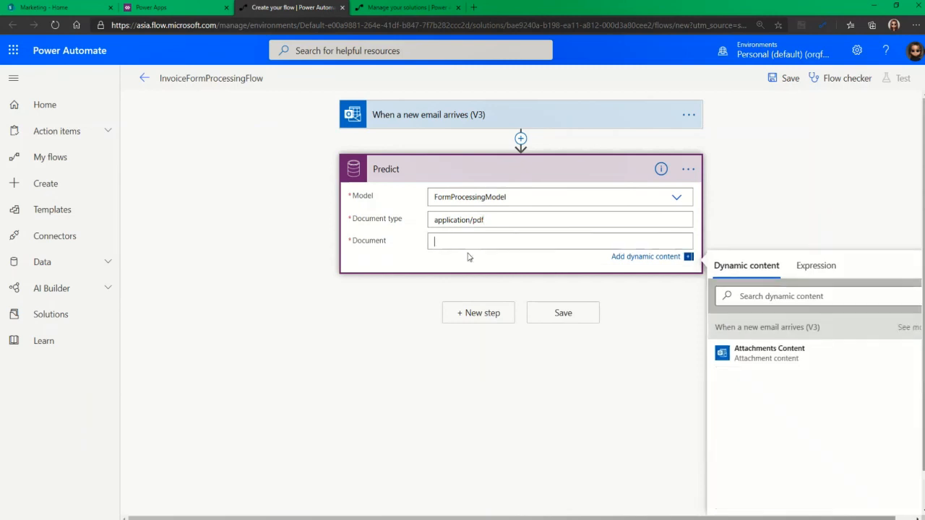
{"action": "left_click", "coordinate": [792, 357]}
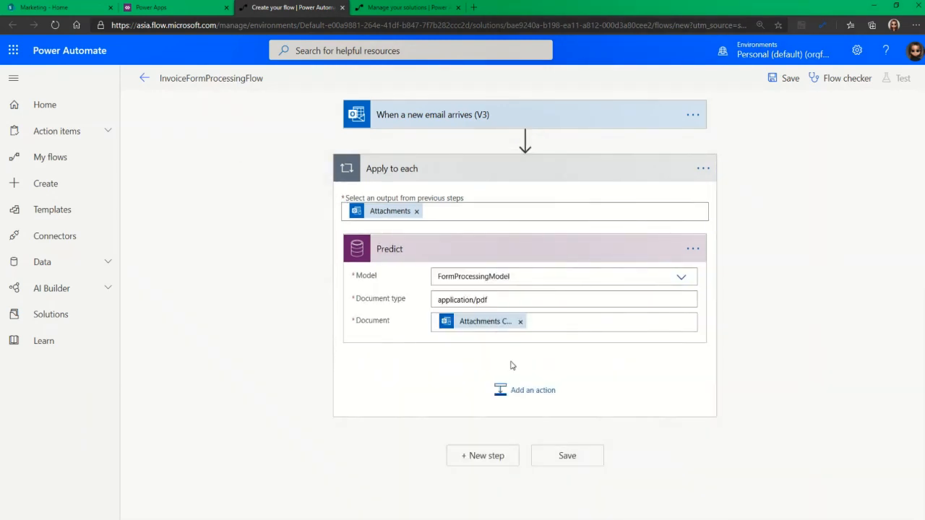
{"action": "left_click", "coordinate": [511, 390]}
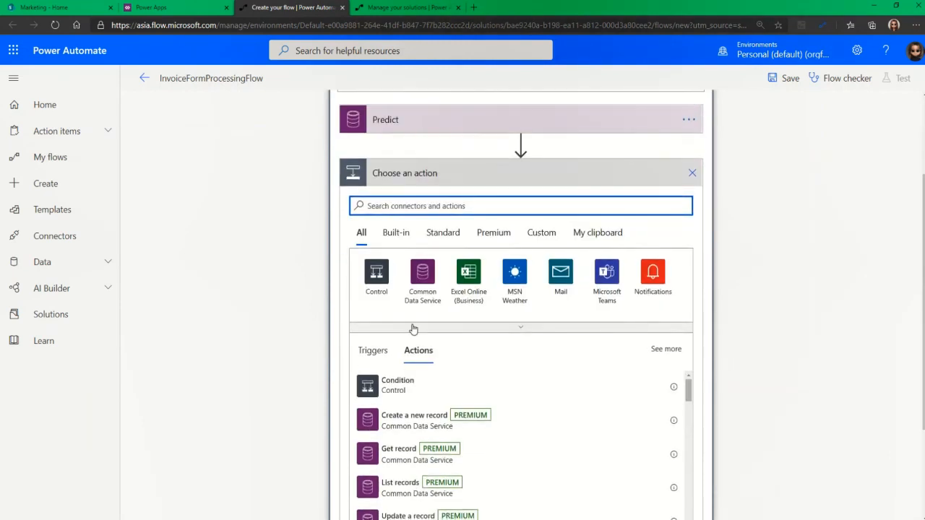
Search 'Po' and add the Teams 'Post a choice of options as the Flow bot to a user' action
{"action": "type", "text": "Post"}
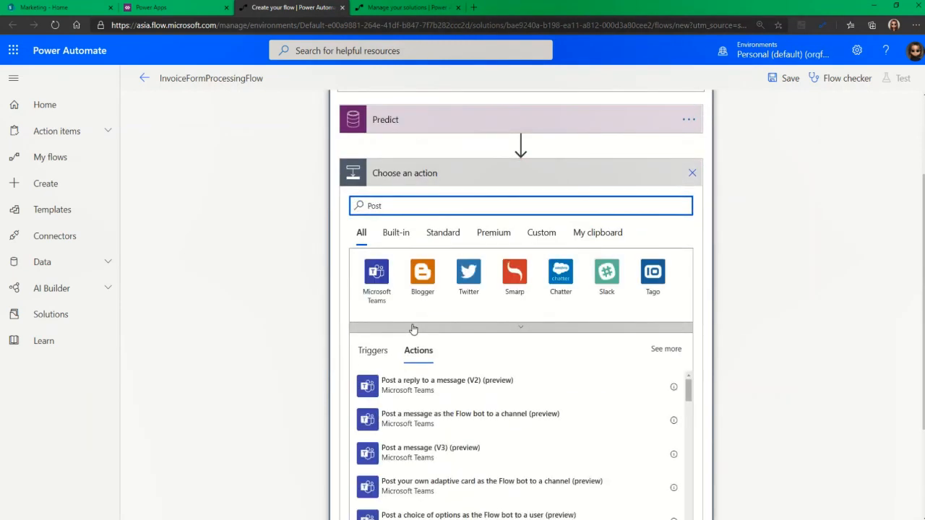
{"action": "scroll", "coordinate": [547, 387], "scroll_direction": "down", "scroll_amount": 1}
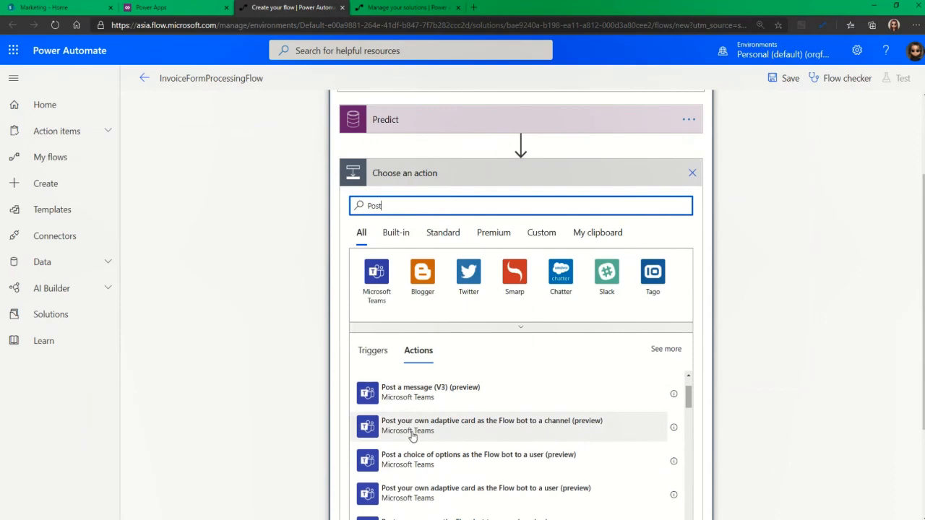
{"action": "left_click", "coordinate": [482, 455]}
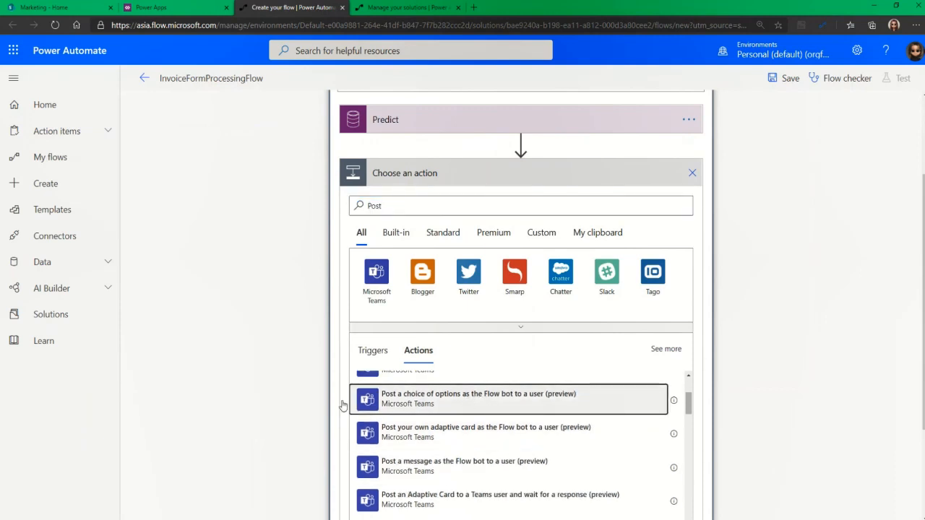
{"action": "scroll", "coordinate": [308, 287], "scroll_direction": "down", "scroll_amount": 2}
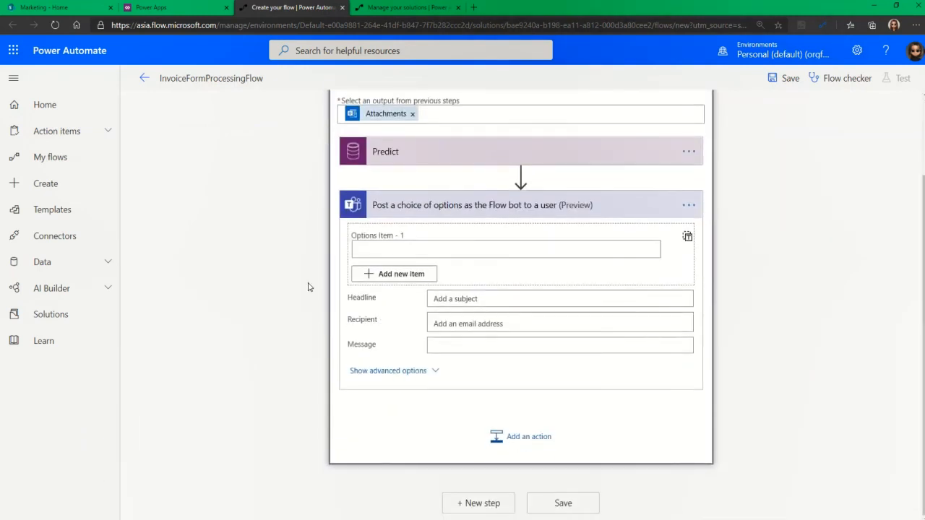
{"action": "left_click", "coordinate": [437, 250]}
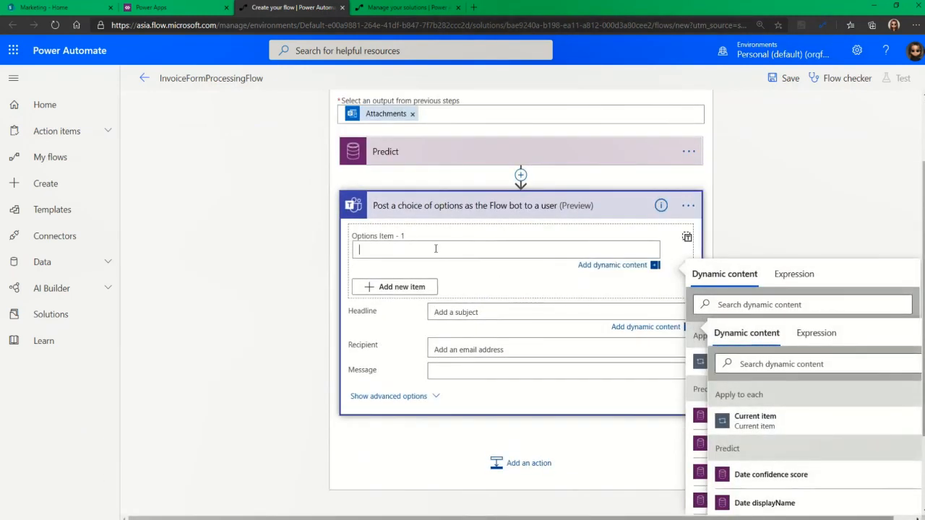
Give the Teams action two choice options: Approved and Rejected
{"action": "type", "text": "Approv"}
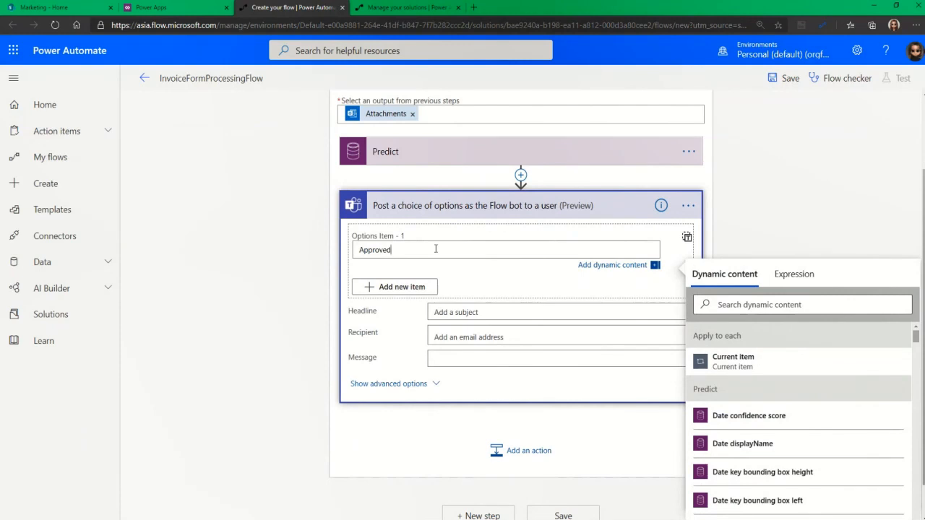
{"action": "type", "text": "ed"}
{"action": "key", "text": "Return"}
{"action": "key", "text": "BackSpace"}
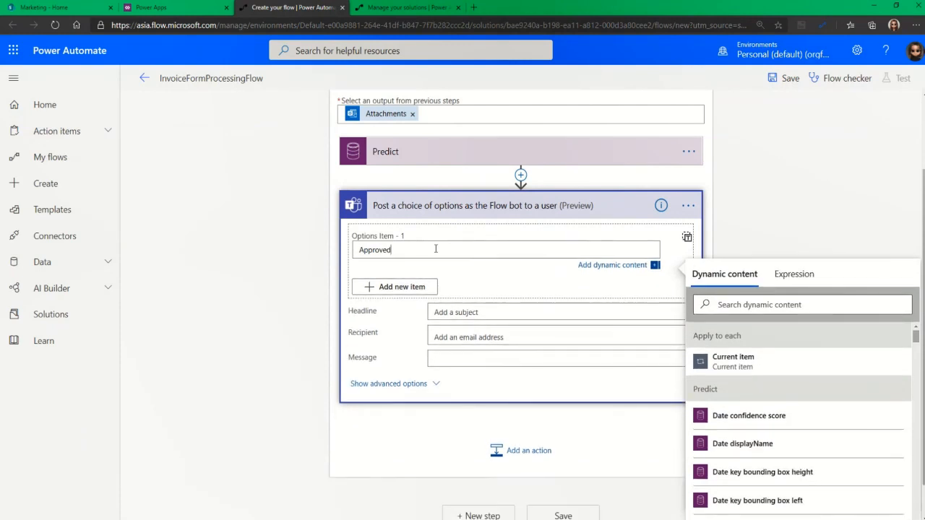
{"action": "left_click", "coordinate": [420, 285]}
{"action": "left_click", "coordinate": [394, 284]}
{"action": "type", "text": "Rejected"}
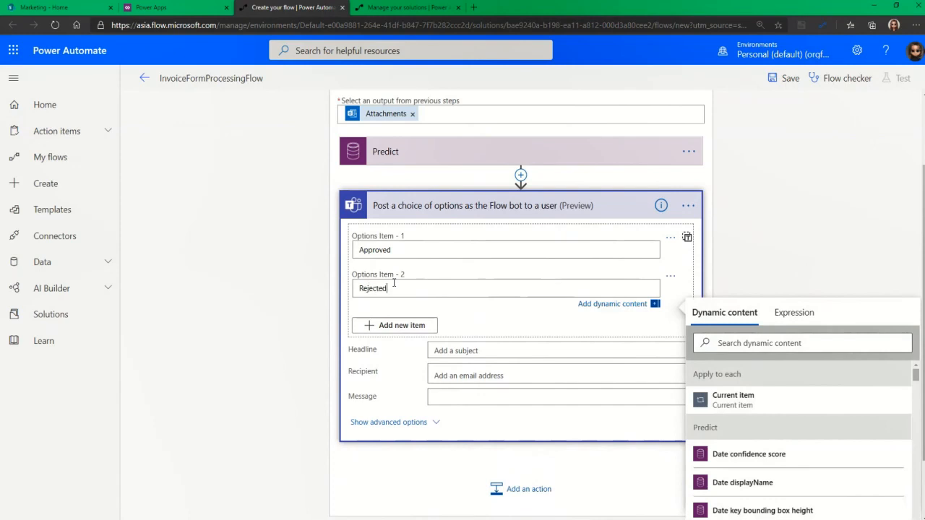
Set the card headline to 'For Approval - Invoice Process'
{"action": "left_click", "coordinate": [446, 353]}
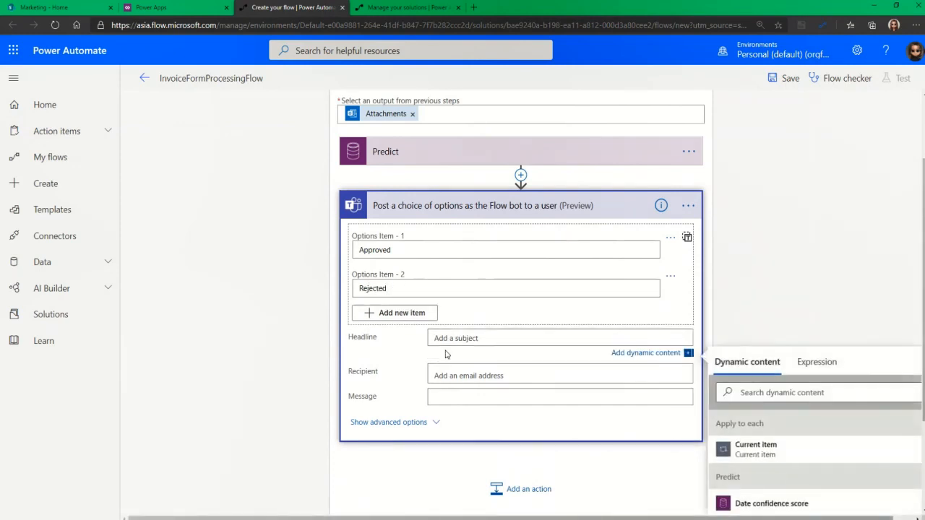
{"action": "type", "text": "Invoice Processing Model"}
{"action": "key", "text": "BackSpace"}
{"action": "key", "text": "BackSpace"}
{"action": "key", "text": "BackSpace"}
{"action": "key", "text": "BackSpace"}
{"action": "key", "text": "BackSpace"}
{"action": "type", "text": "For Approval -"}
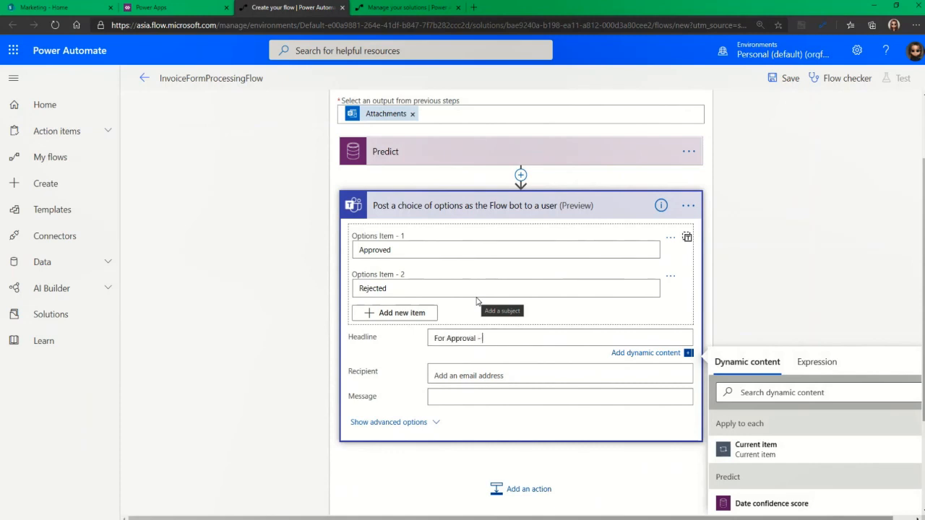
{"action": "type", "text": " Invoice Process"}
{"action": "key", "text": "Tab"}
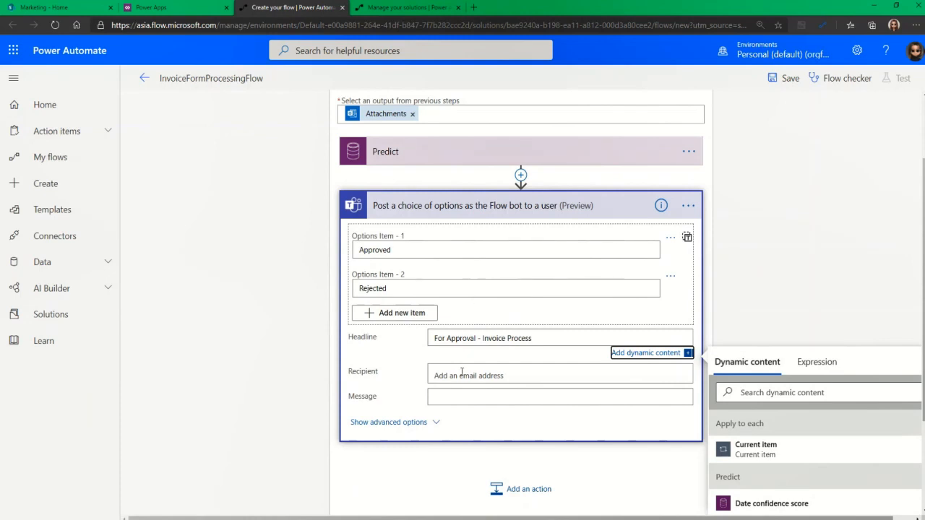
Enter the recipient's e-mail address and begin the message 'For your Approval with the following:'
{"action": "left_click", "coordinate": [461, 373]}
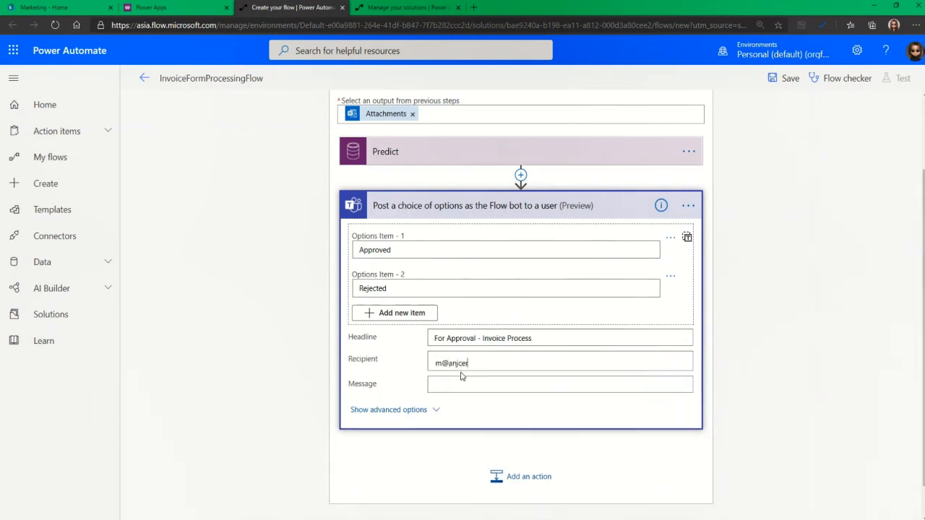
{"action": "key", "text": "Tab"}
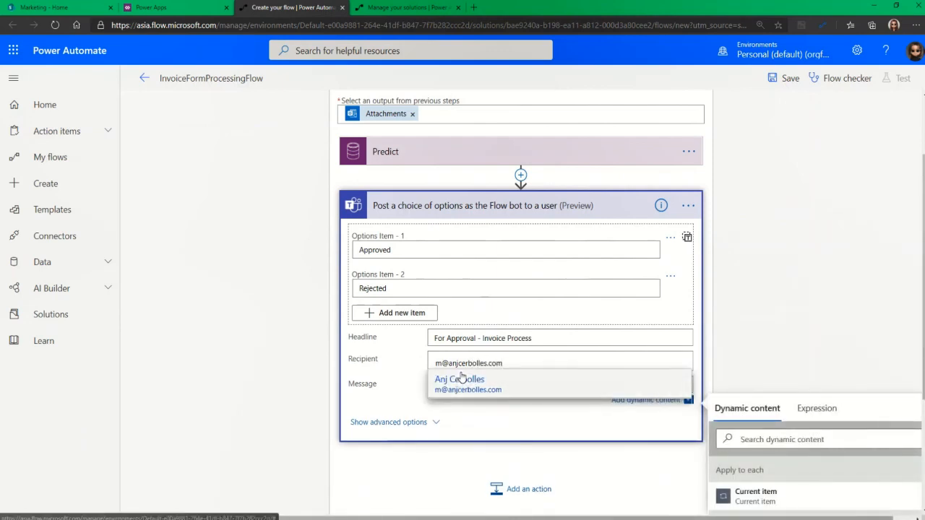
{"action": "left_click", "coordinate": [440, 395]}
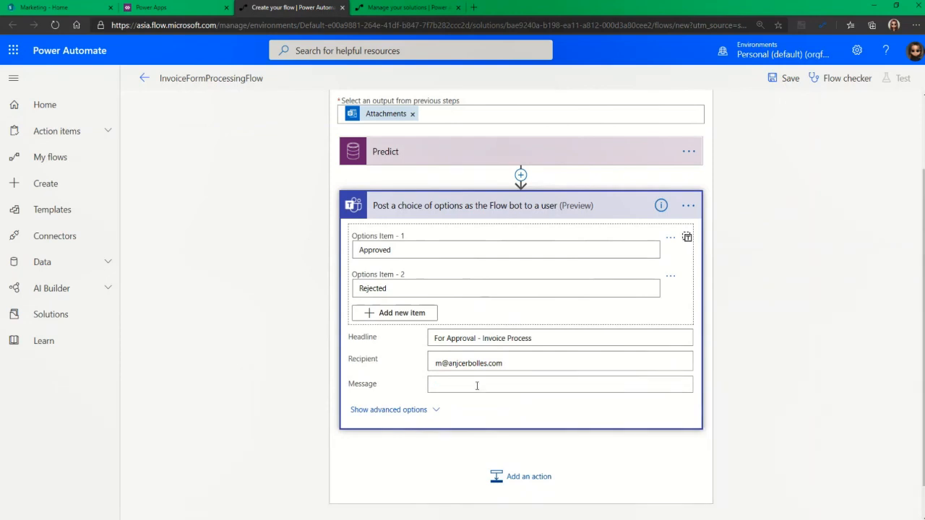
{"action": "type", "text": "For"}
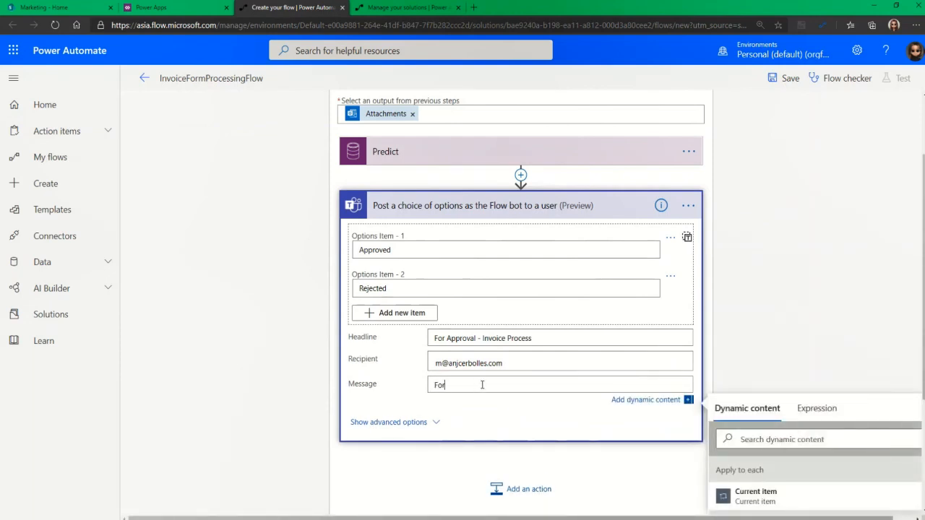
{"action": "type", "text": " your Approval with the following"}
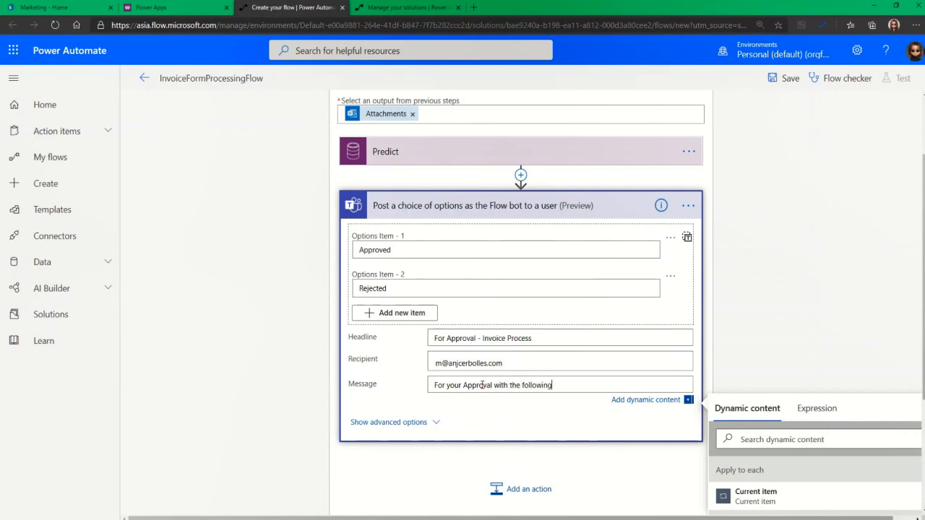
{"action": "type", "text": ":"}
{"action": "key", "text": "Return"}
{"action": "type", "text": "Inboic"}
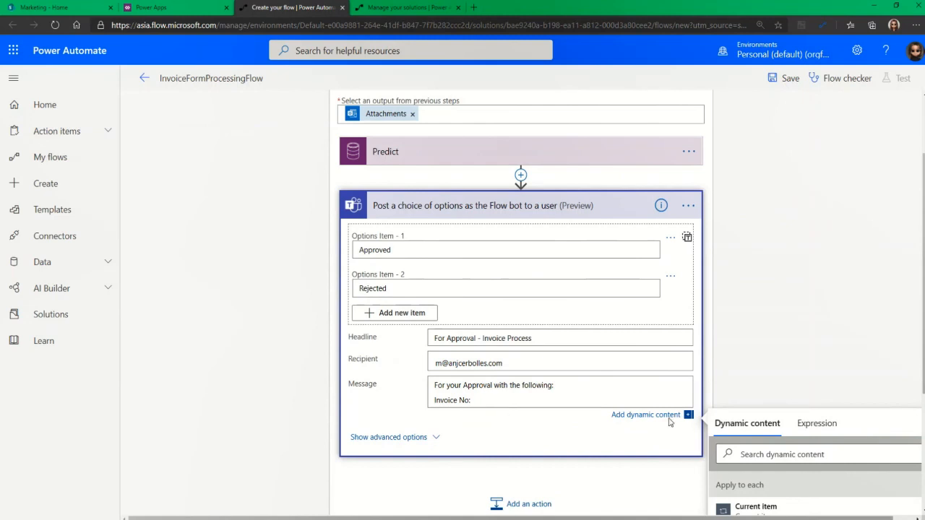
Insert the INVOICE NO value dynamic content after 'Invoice No:' in the message
{"action": "scroll", "coordinate": [894, 425], "scroll_direction": "down", "scroll_amount": 3}
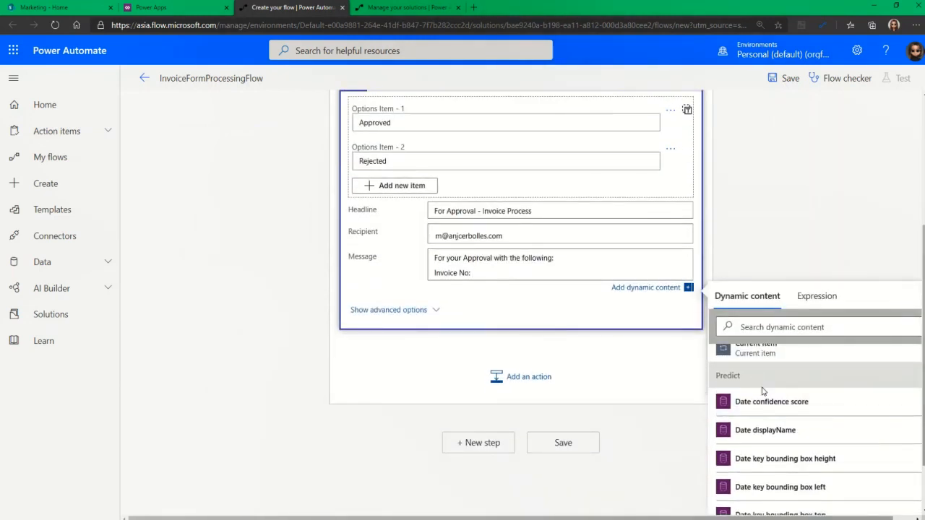
{"action": "scroll", "coordinate": [748, 346], "scroll_direction": "down", "scroll_amount": 2}
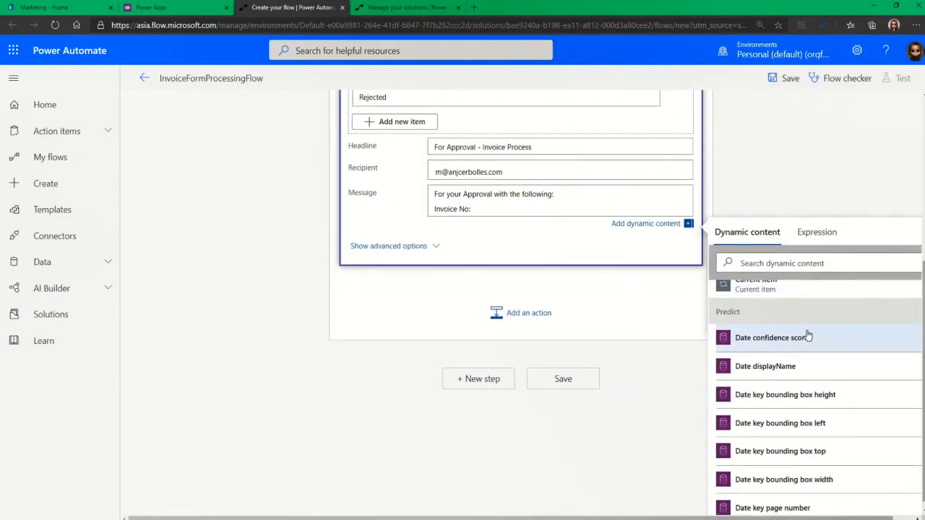
{"action": "left_click", "coordinate": [771, 261]}
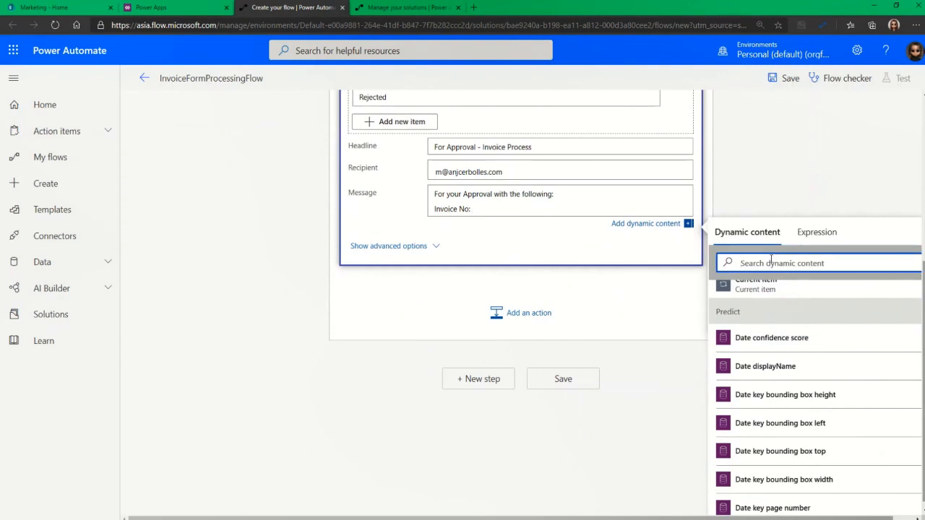
{"action": "type", "text": "Invoice"}
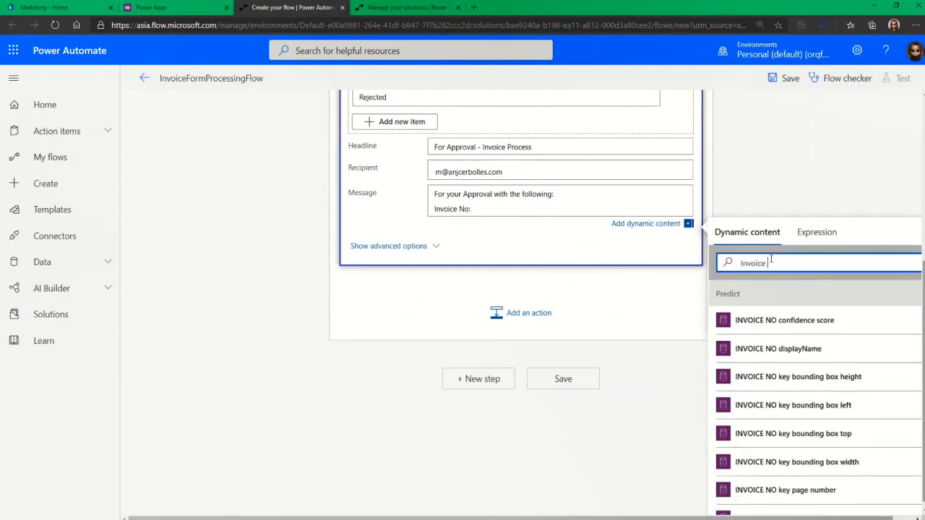
{"action": "type", "text": " val"}
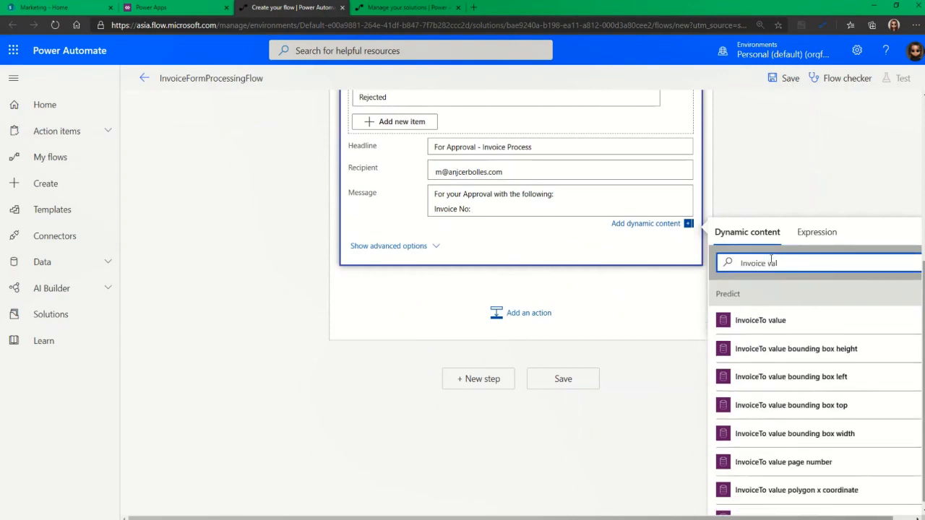
{"action": "scroll", "coordinate": [780, 340], "scroll_direction": "down", "scroll_amount": 1}
{"action": "scroll", "coordinate": [787, 347], "scroll_direction": "up", "scroll_amount": 1}
{"action": "left_click_drag", "start_coordinate": [766, 263], "coordinate": [815, 287]}
{"action": "type", "text": "No"}
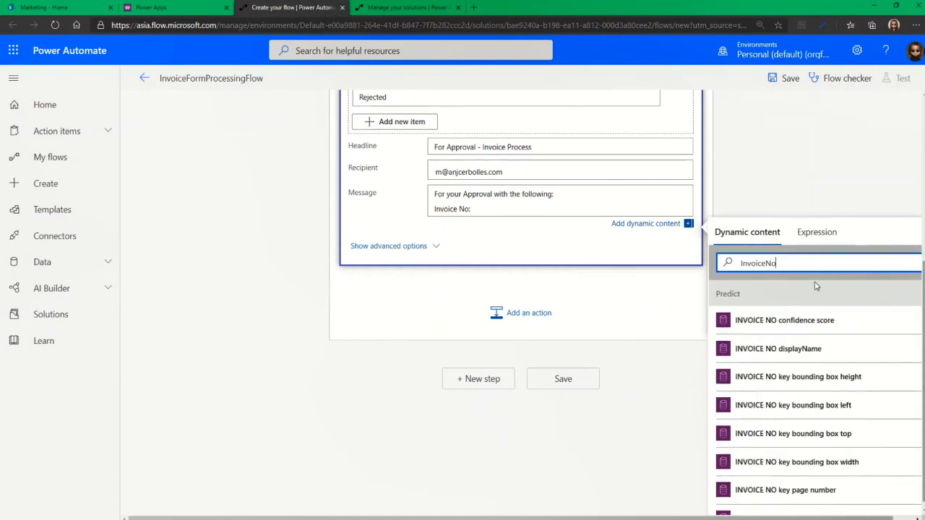
{"action": "type", "text": " value"}
{"action": "left_click", "coordinate": [789, 320]}
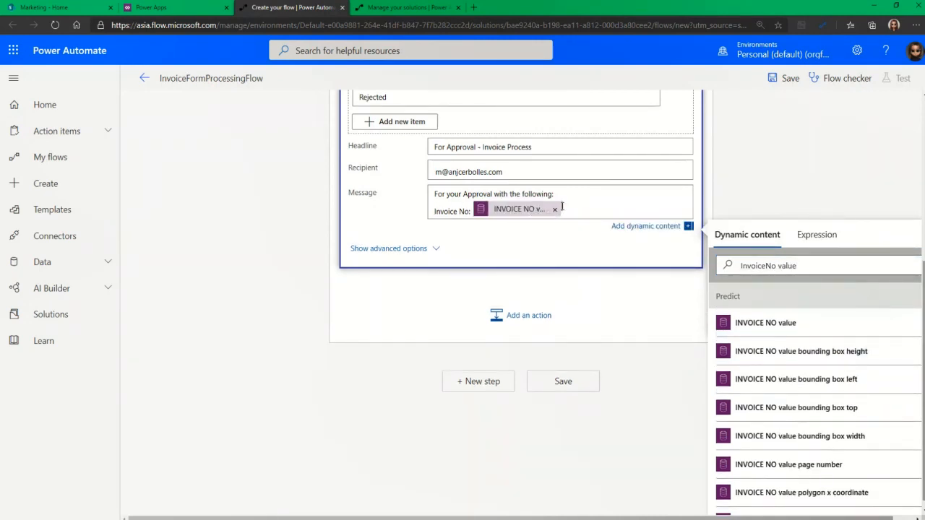
Add a 'Date:' line filled with the Date value dynamic content
{"action": "key", "text": "Return"}
{"action": "type", "text": "Date:"}
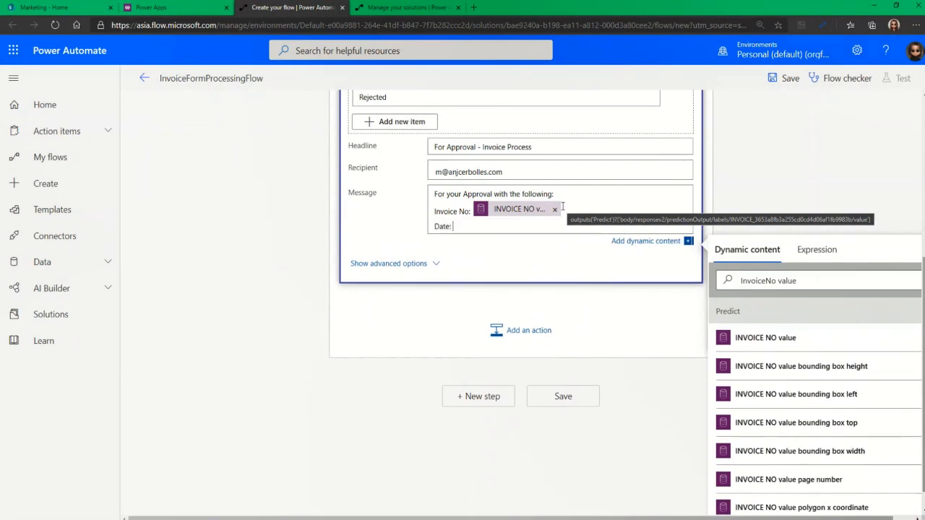
{"action": "double_click", "coordinate": [759, 281]}
{"action": "triple_click", "coordinate": [762, 282]}
{"action": "type", "text": "Date V"}
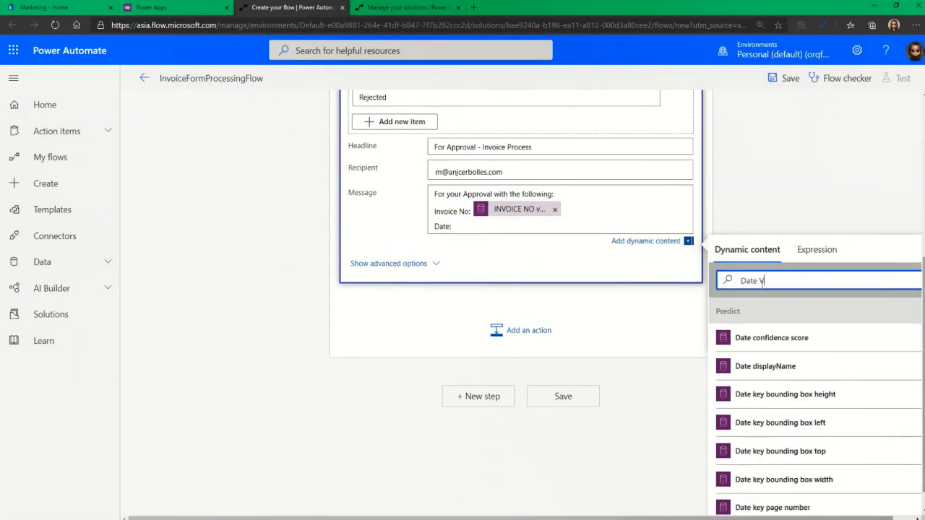
{"action": "type", "text": "al"}
{"action": "left_click", "coordinate": [770, 332]}
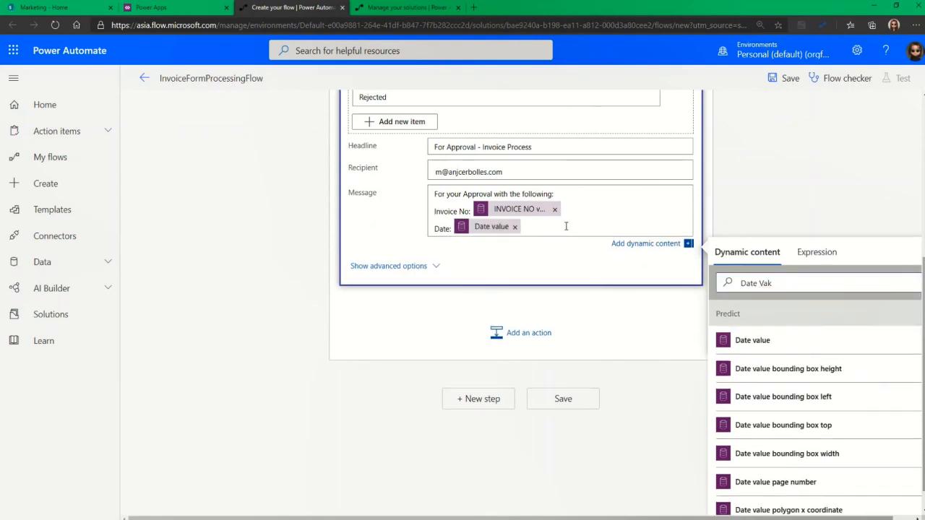
Add a Company line filled with the FromCompany value dynamic content
{"action": "key", "text": "Return"}
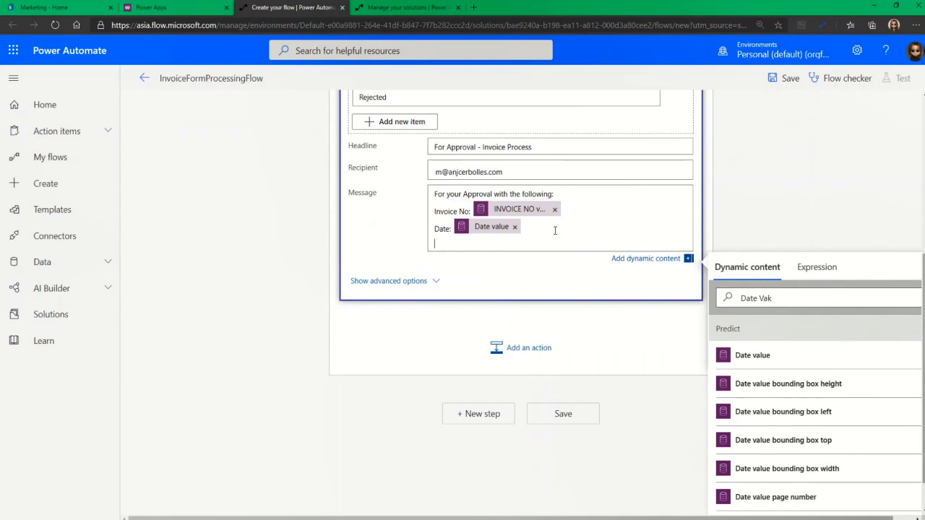
{"action": "type", "text": "Company Name:"}
{"action": "double_click", "coordinate": [765, 298]}
{"action": "key", "text": "ctrl+a"}
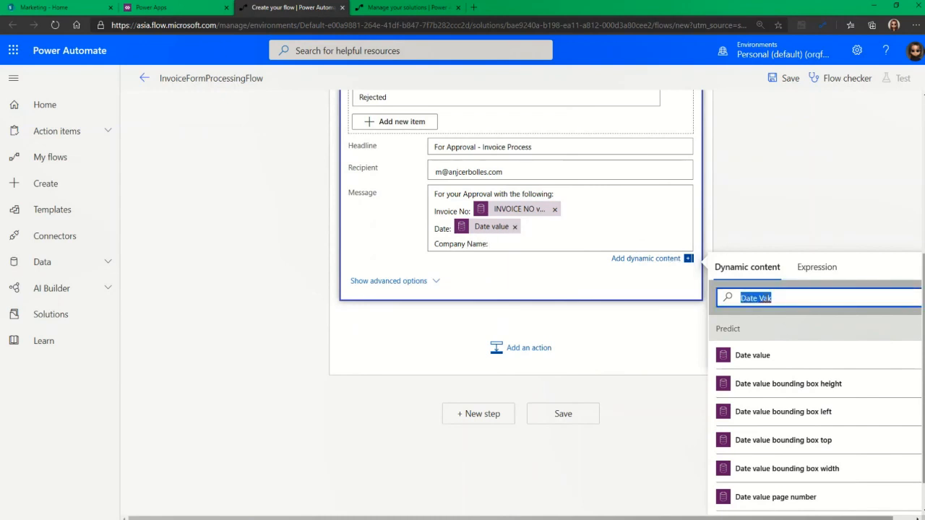
{"action": "type", "text": "From "}
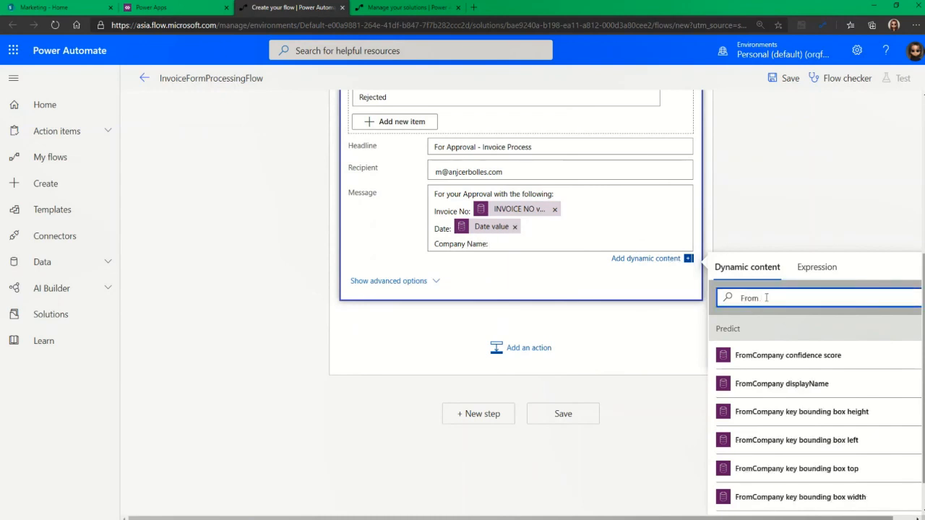
{"action": "type", "text": "ompany Tp"}
{"action": "key", "text": "BackSpace"}
{"action": "type", "text": "Val"}
{"action": "scroll", "coordinate": [824, 369], "scroll_direction": "down", "scroll_amount": 5}
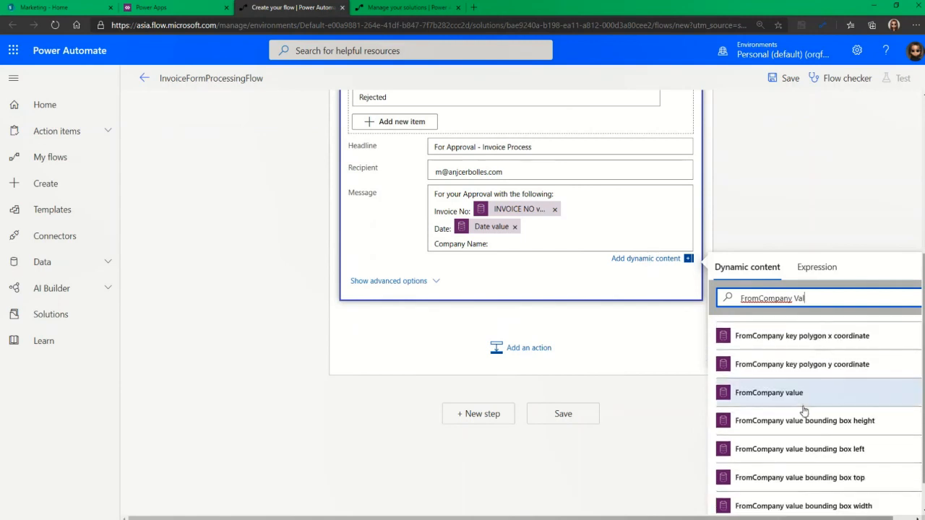
{"action": "left_click", "coordinate": [802, 395]}
{"action": "left_click", "coordinate": [521, 283]}
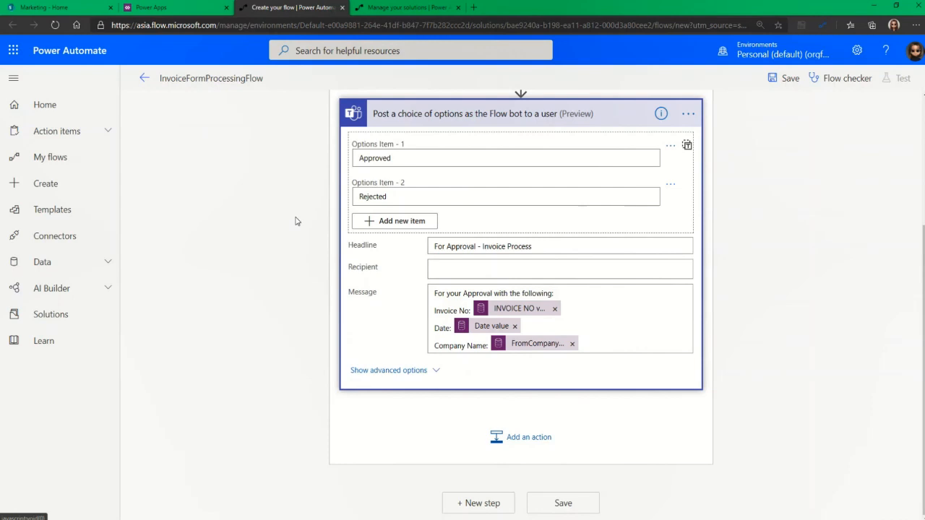
{"action": "left_click", "coordinate": [506, 437]}
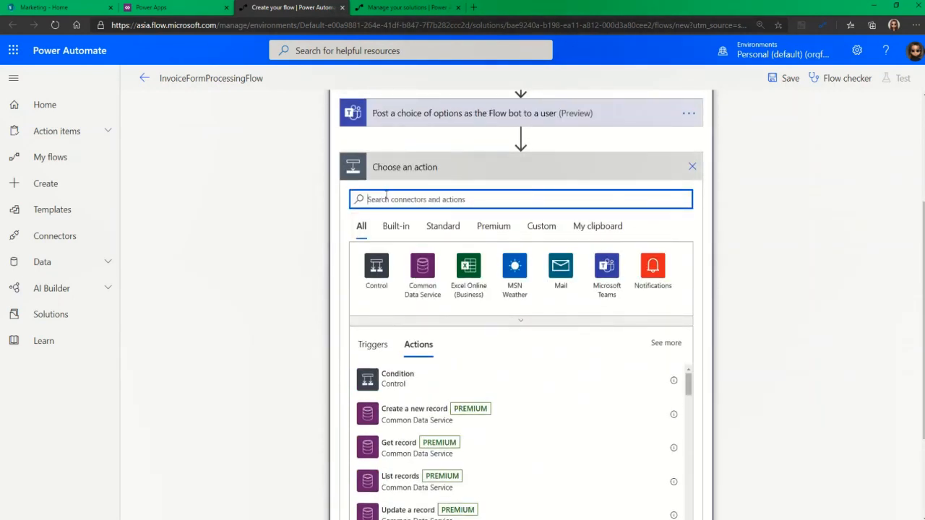
Add a Switch step that evaluates the approver's selectedOption
{"action": "type", "text": "Case"}
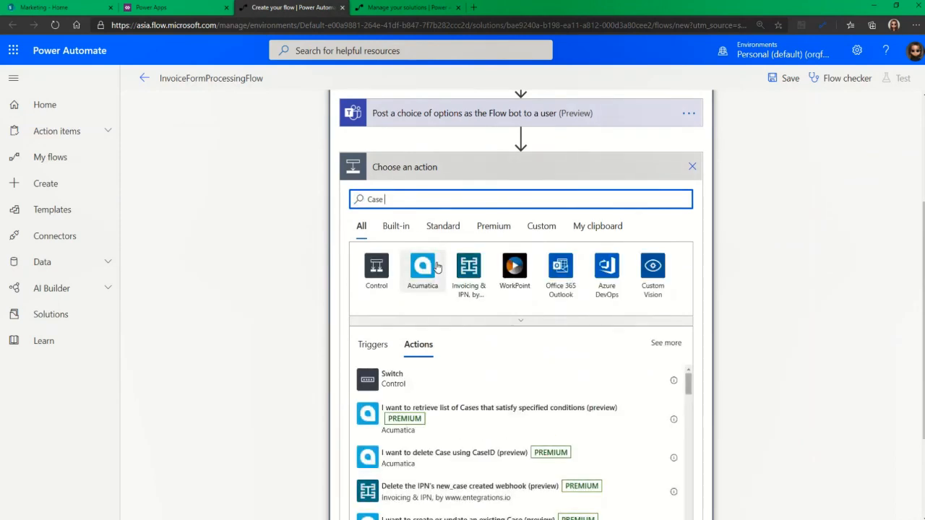
{"action": "left_click", "coordinate": [413, 388]}
{"action": "left_click", "coordinate": [478, 218]}
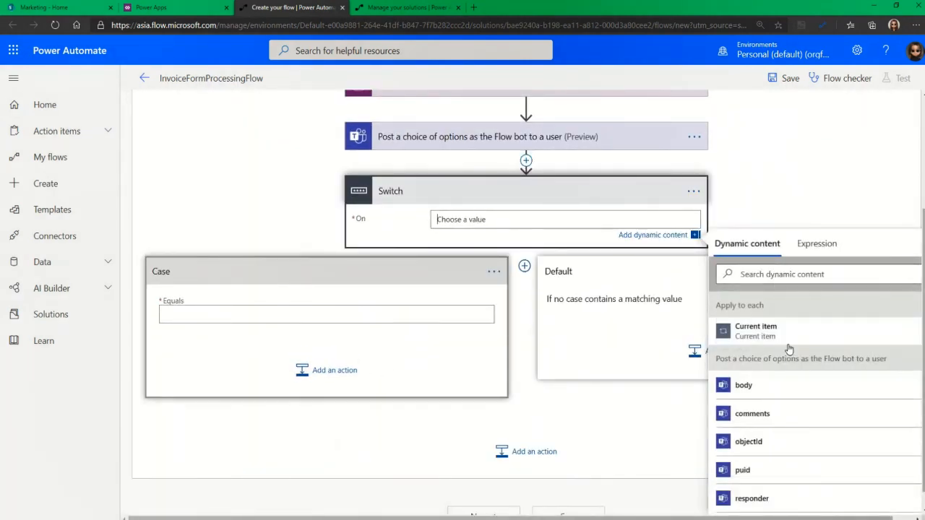
{"action": "scroll", "coordinate": [789, 430], "scroll_direction": "down", "scroll_amount": 1}
{"action": "scroll", "coordinate": [789, 434], "scroll_direction": "down", "scroll_amount": 1}
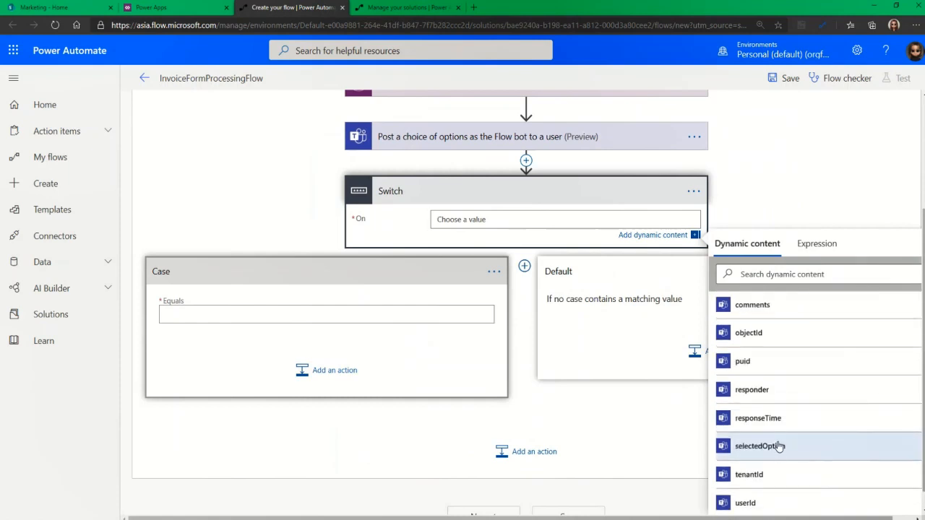
{"action": "left_click", "coordinate": [777, 446]}
Set the first case to match 'Approved' and search 'create an item' for its action
{"action": "left_click", "coordinate": [287, 316]}
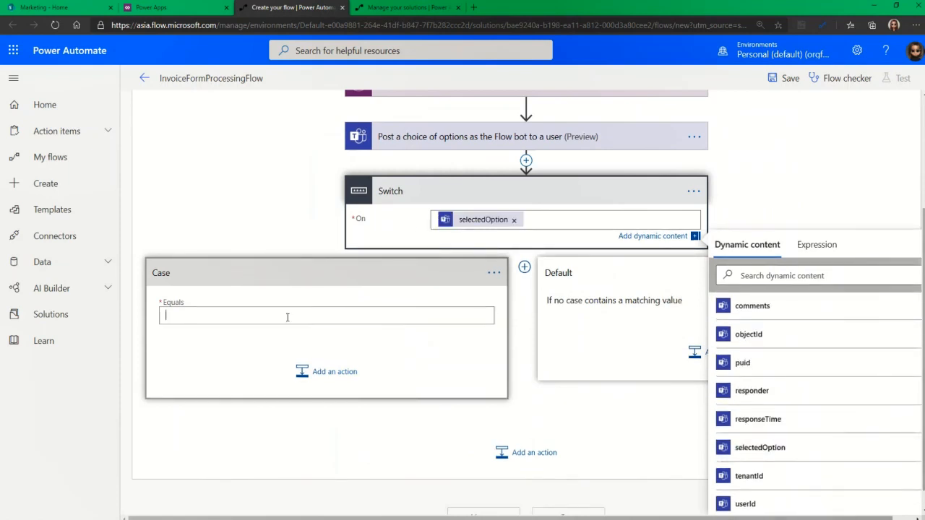
{"action": "type", "text": "Approved"}
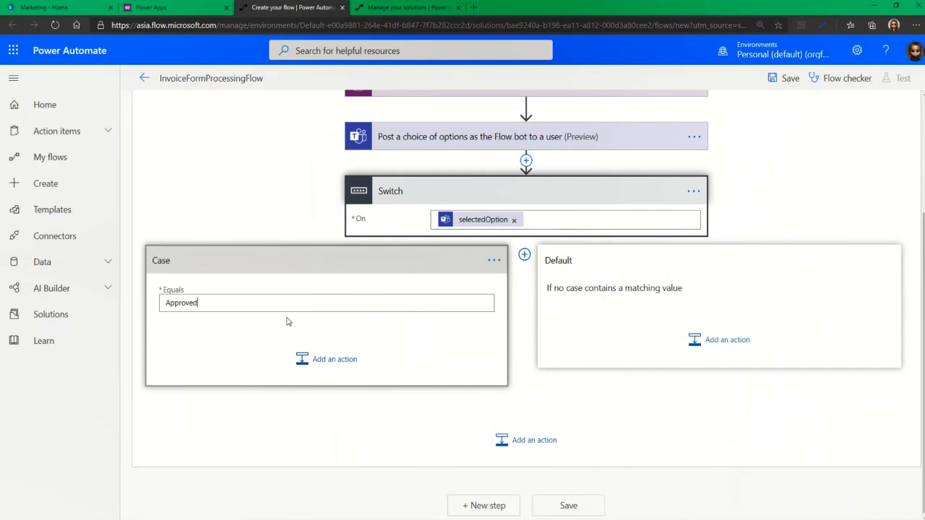
{"action": "left_click", "coordinate": [322, 361]}
{"action": "type", "text": "create a"}
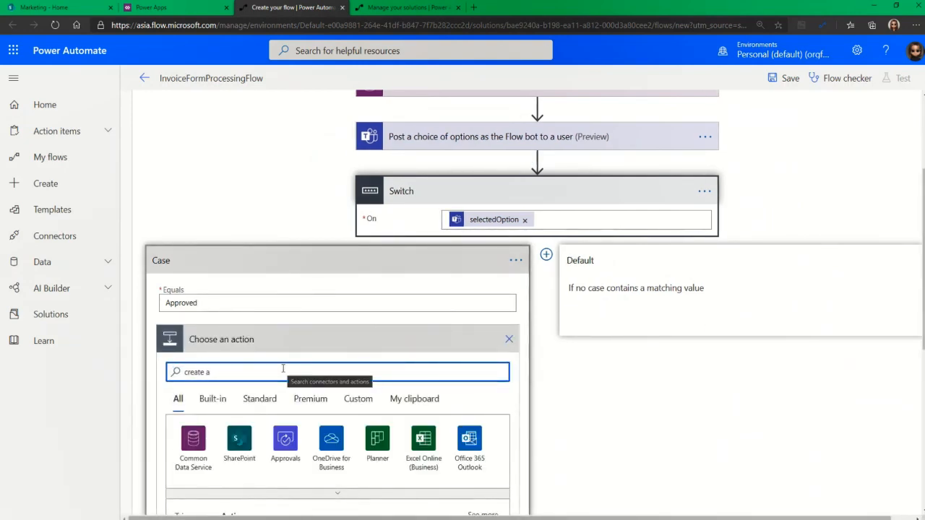
{"action": "type", "text": "n item"}
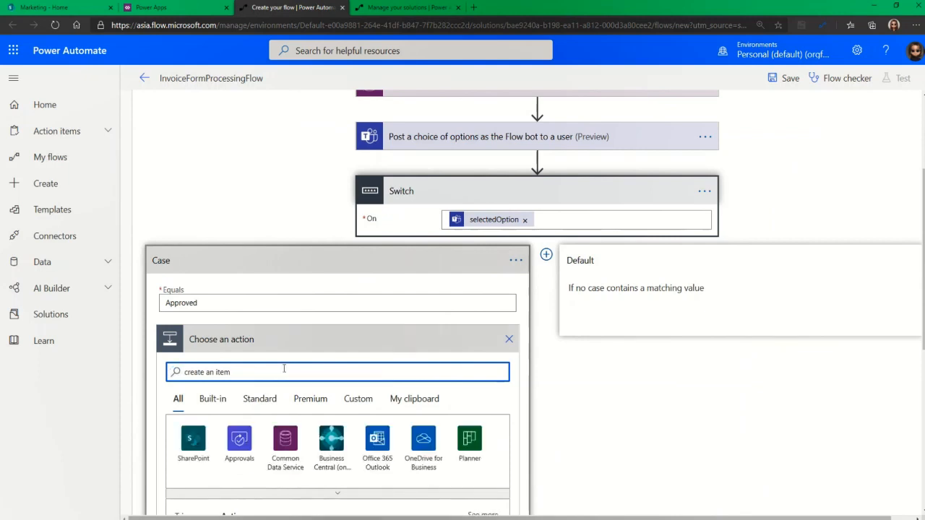
Add SharePoint Create item pointing at the Marketing site's Agency Invoice list
{"action": "scroll", "coordinate": [346, 417], "scroll_direction": "down", "scroll_amount": 2}
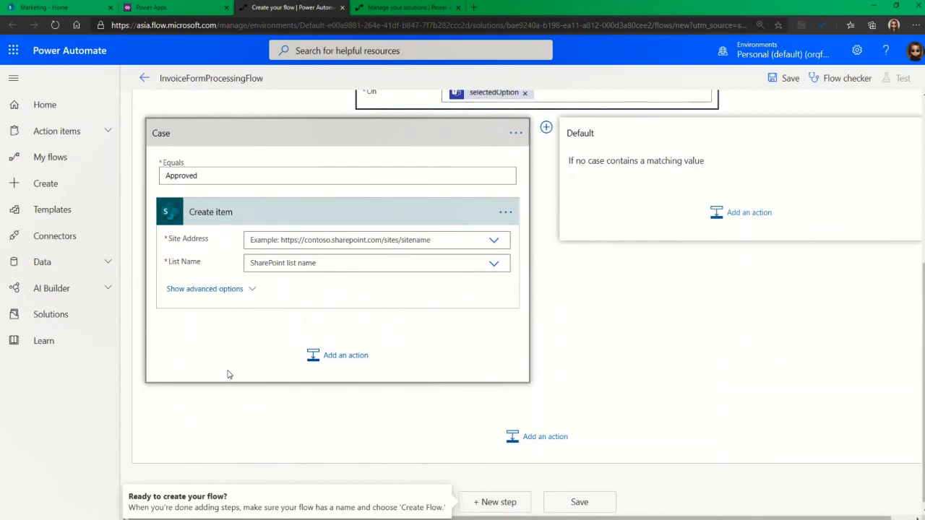
{"action": "left_click", "coordinate": [235, 289]}
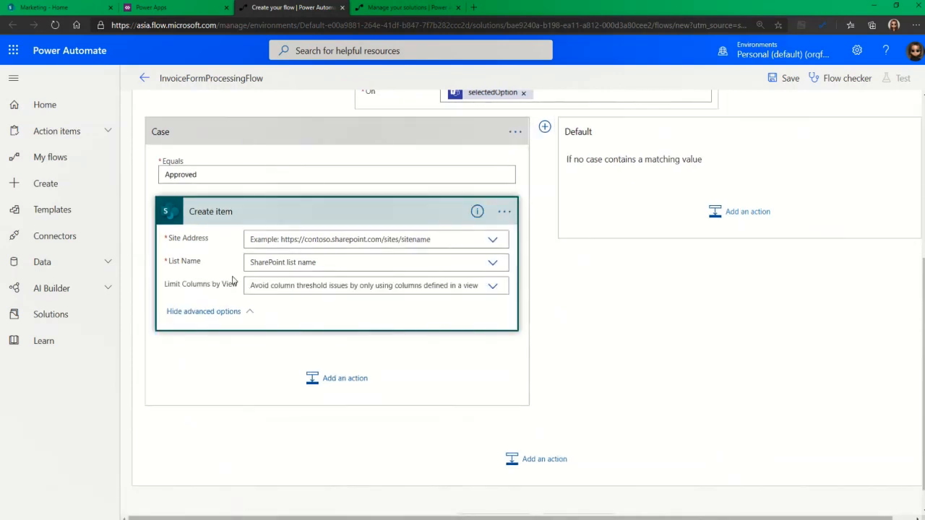
{"action": "left_click", "coordinate": [495, 241]}
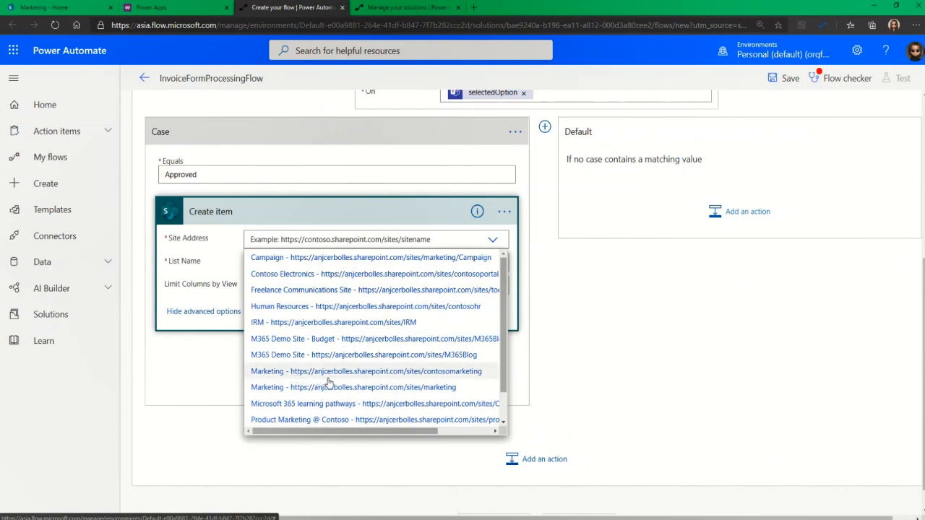
{"action": "left_click", "coordinate": [417, 388]}
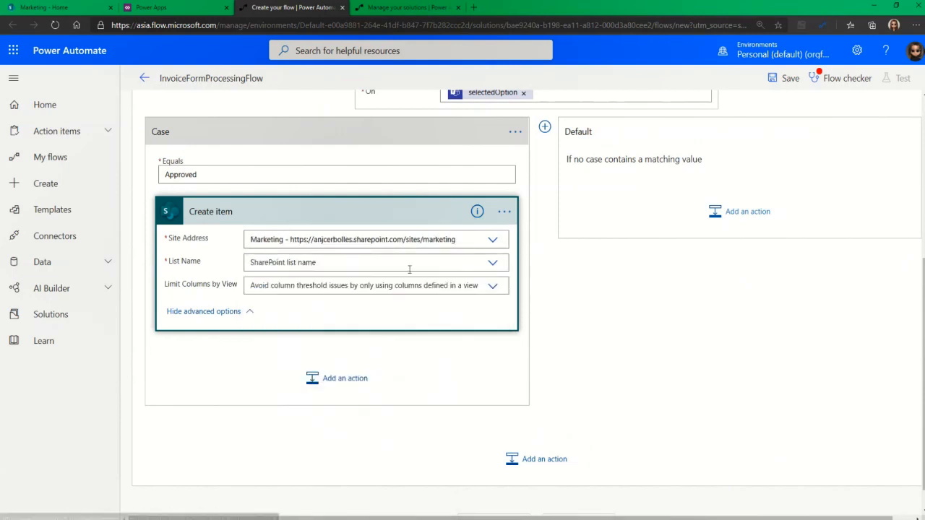
{"action": "left_click", "coordinate": [436, 262]}
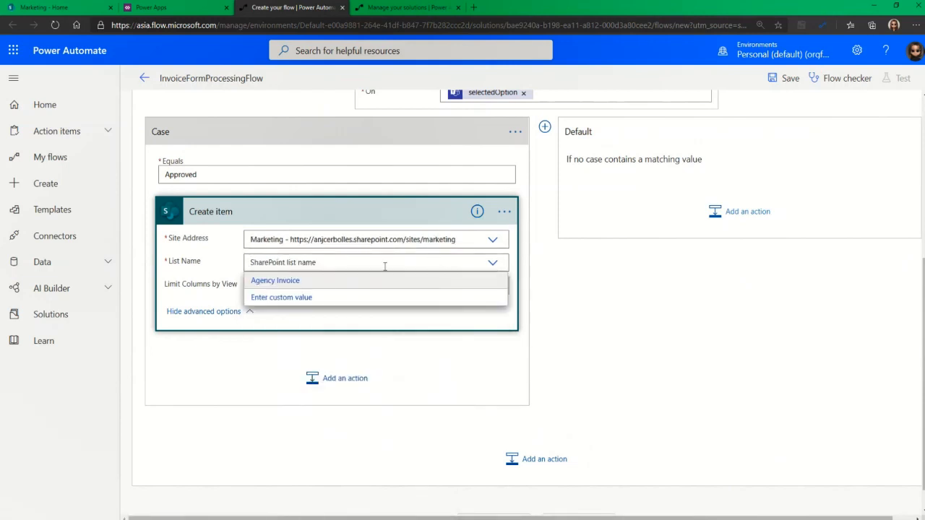
{"action": "left_click", "coordinate": [322, 281]}
{"action": "left_click", "coordinate": [279, 293]}
{"action": "left_click", "coordinate": [153, 319]}
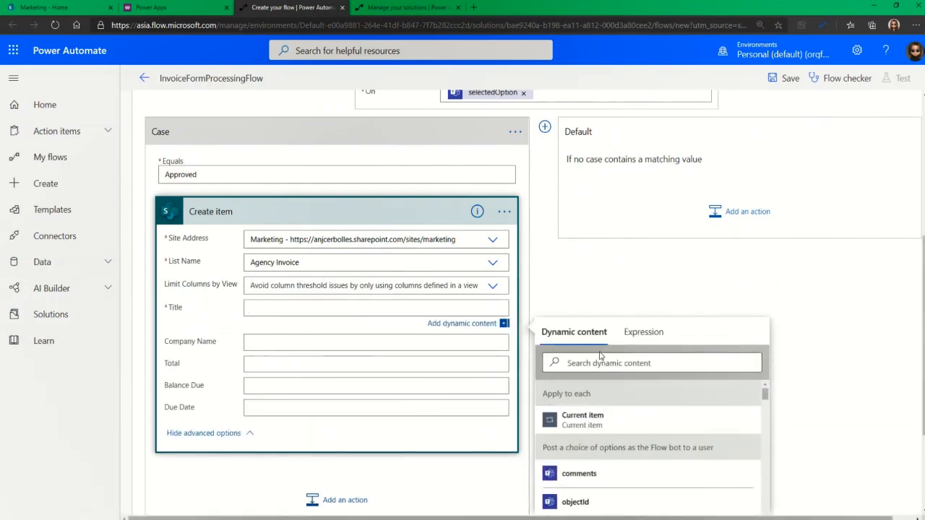
Fill Title with INVOICE NO value and Company Name with FromCompany value
{"action": "left_click", "coordinate": [599, 360]}
{"action": "type", "text": "I"}
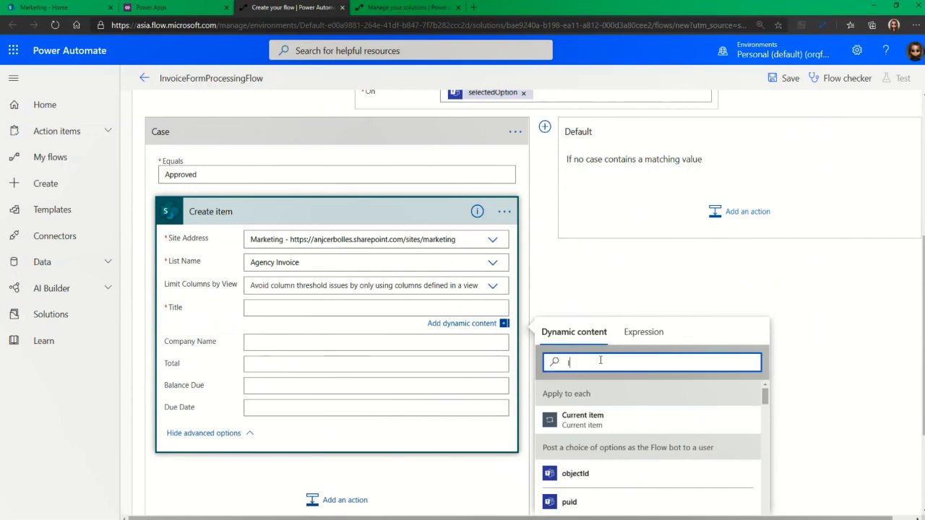
{"action": "type", "text": "nvoice No"}
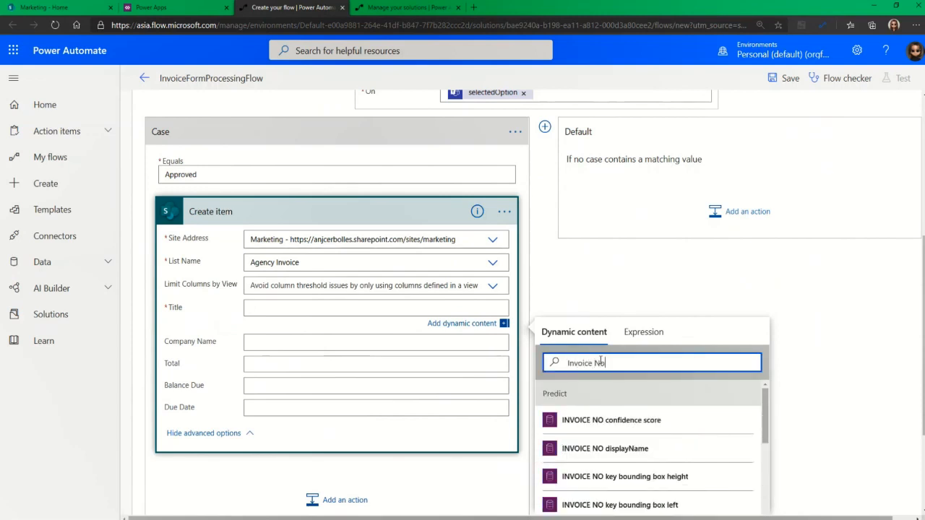
{"action": "scroll", "coordinate": [620, 368], "scroll_direction": "down", "scroll_amount": 1}
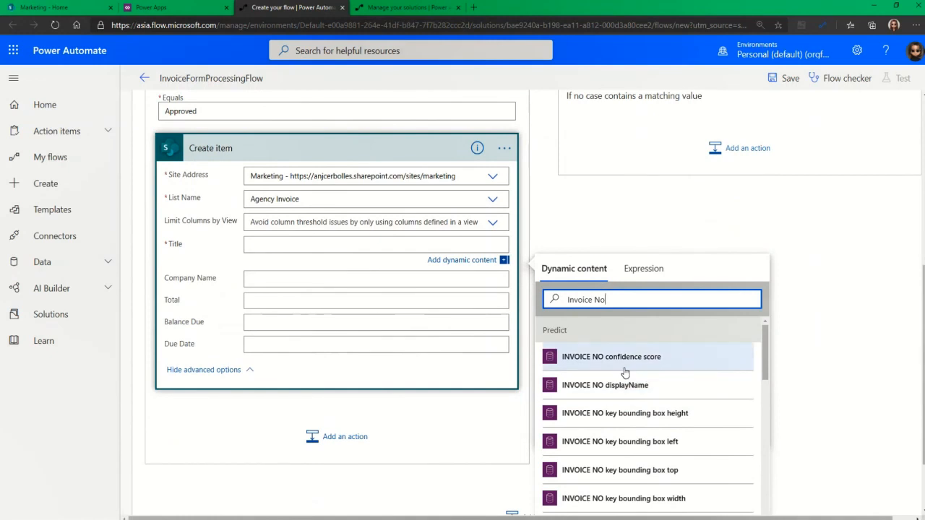
{"action": "scroll", "coordinate": [625, 426], "scroll_direction": "down", "scroll_amount": 2}
{"action": "scroll", "coordinate": [625, 426], "scroll_direction": "down", "scroll_amount": 3}
{"action": "left_click", "coordinate": [619, 430]}
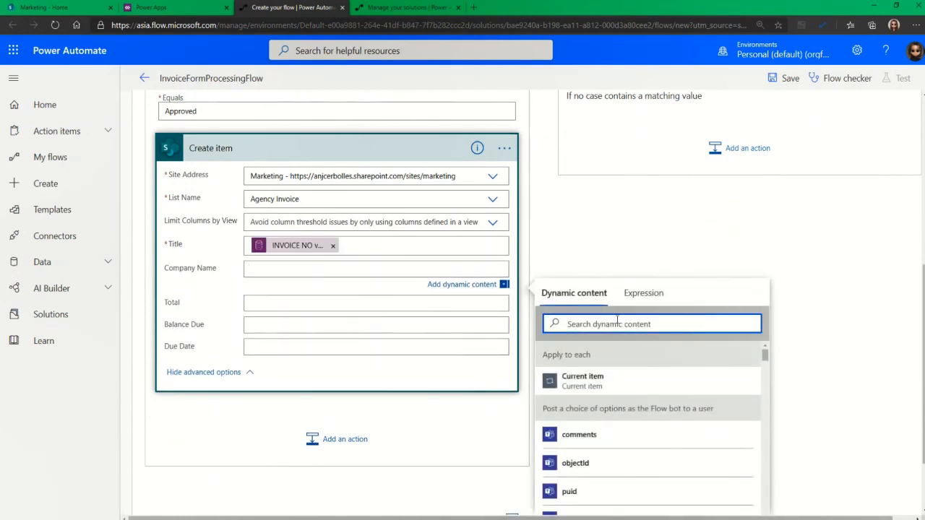
{"action": "type", "text": "From"}
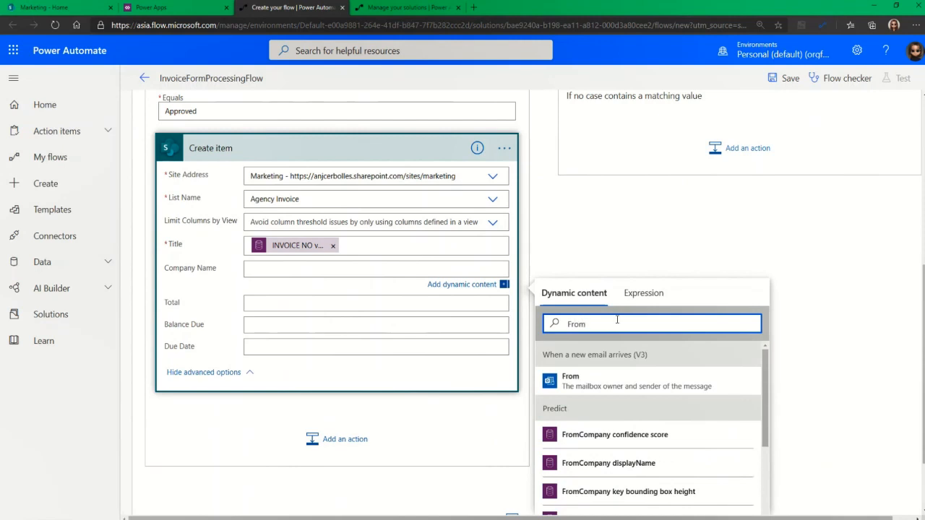
{"action": "type", "text": "Company "}
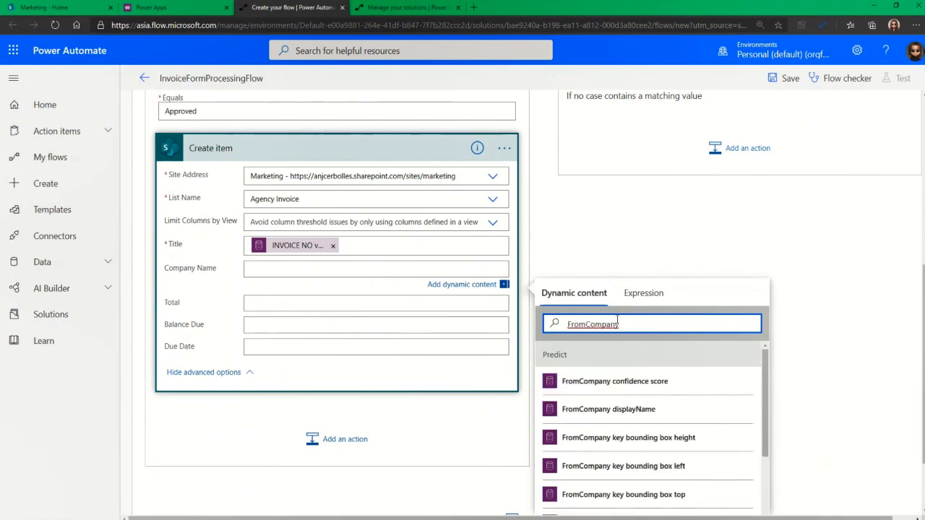
{"action": "type", "text": "Value"}
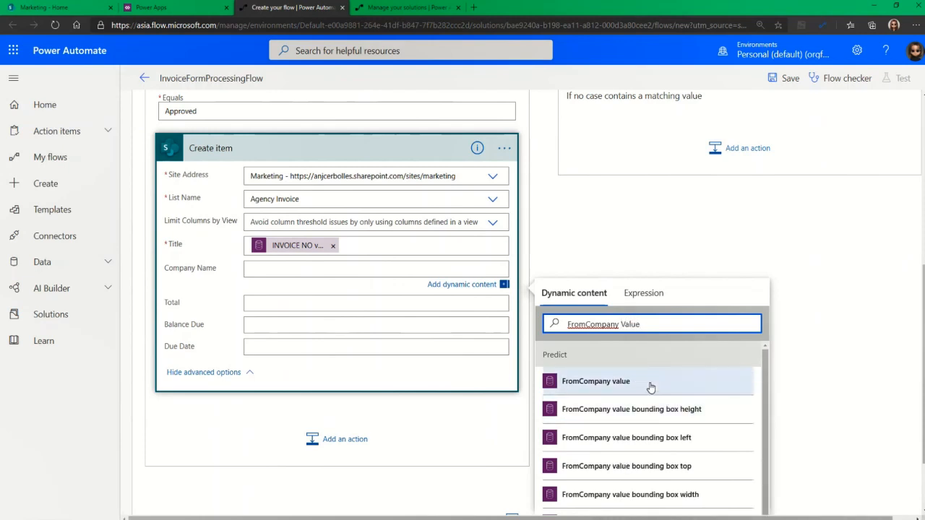
{"action": "left_click", "coordinate": [595, 381]}
Fill the Total field with the Total value dynamic content
{"action": "left_click", "coordinate": [266, 304]}
{"action": "left_click", "coordinate": [581, 345]}
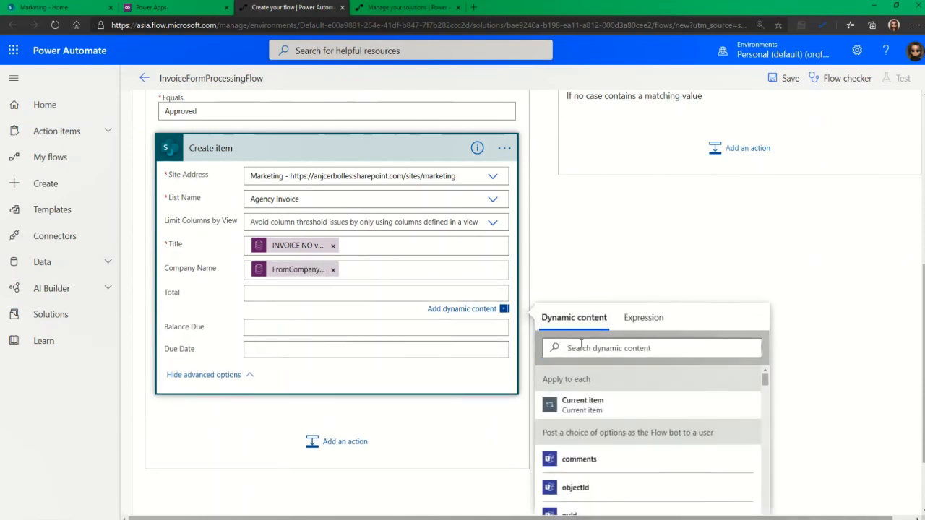
{"action": "type", "text": "Total Value"}
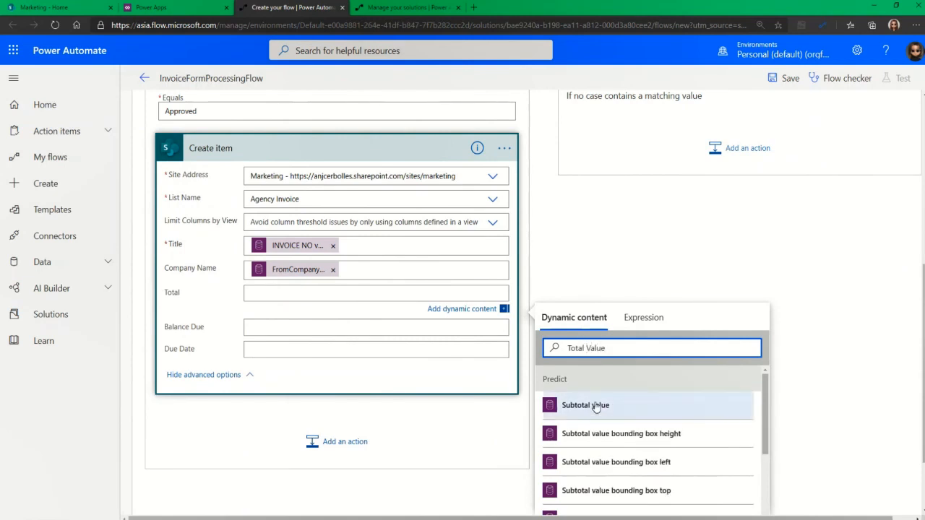
{"action": "scroll", "coordinate": [603, 411], "scroll_direction": "down", "scroll_amount": 5}
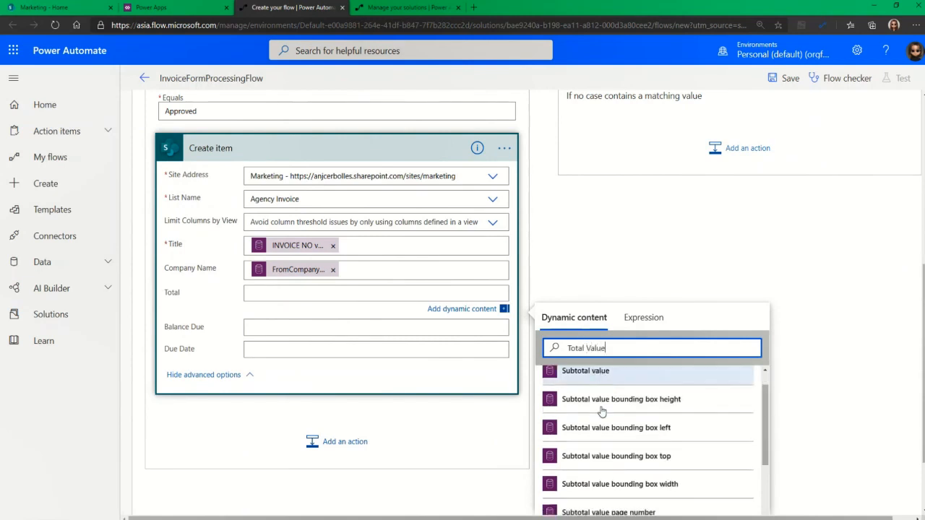
{"action": "scroll", "coordinate": [607, 406], "scroll_direction": "down", "scroll_amount": 3}
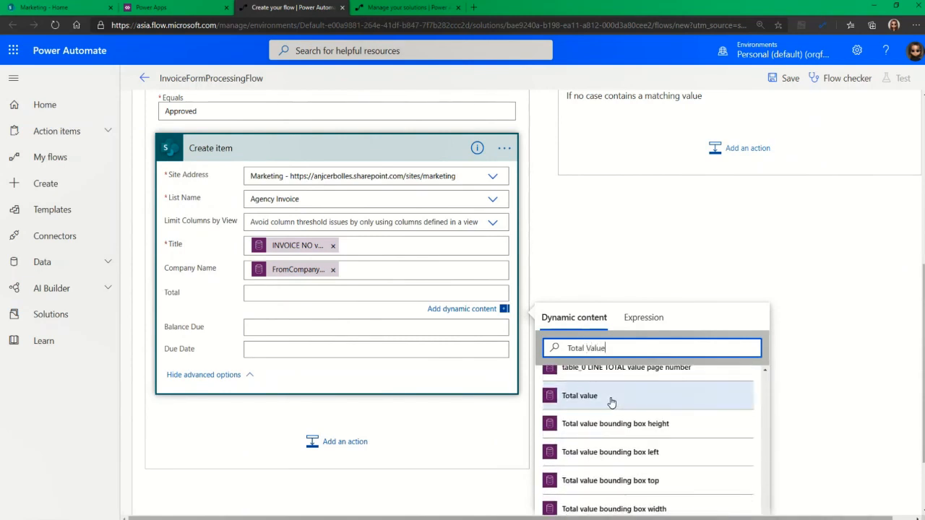
{"action": "left_click", "coordinate": [610, 401]}
{"action": "left_click", "coordinate": [599, 270]}
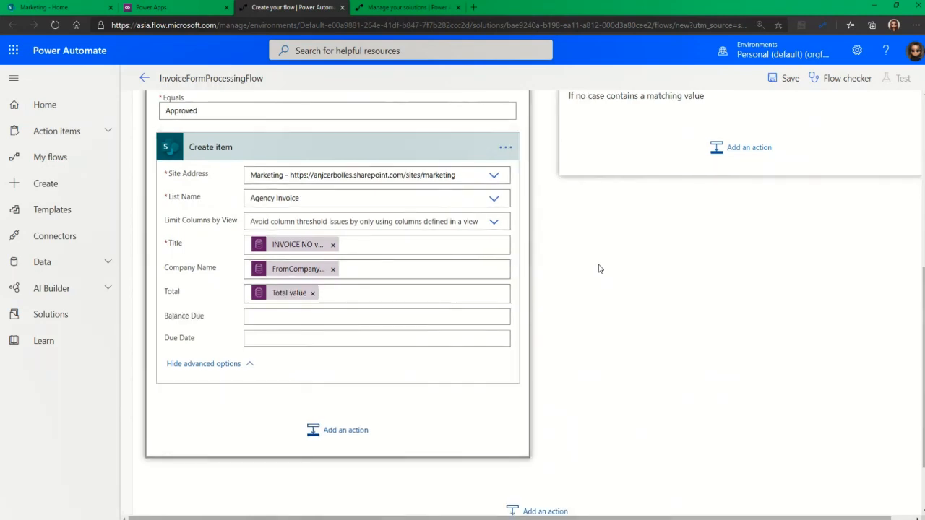
{"action": "scroll", "coordinate": [578, 342], "scroll_direction": "up", "scroll_amount": 1}
{"action": "scroll", "coordinate": [607, 345], "scroll_direction": "up", "scroll_amount": 1}
{"action": "scroll", "coordinate": [470, 212], "scroll_direction": "down", "scroll_amount": 1}
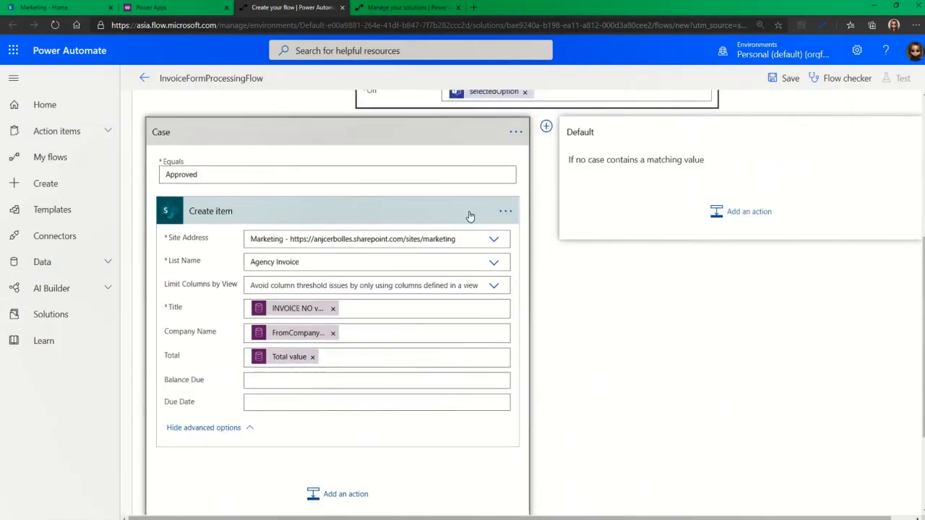
{"action": "scroll", "coordinate": [560, 191], "scroll_direction": "up", "scroll_amount": 1}
Add a second Switch case matching 'Rejected' containing a Send an email (V2) action
{"action": "left_click", "coordinate": [546, 190]}
{"action": "left_click", "coordinate": [586, 251]}
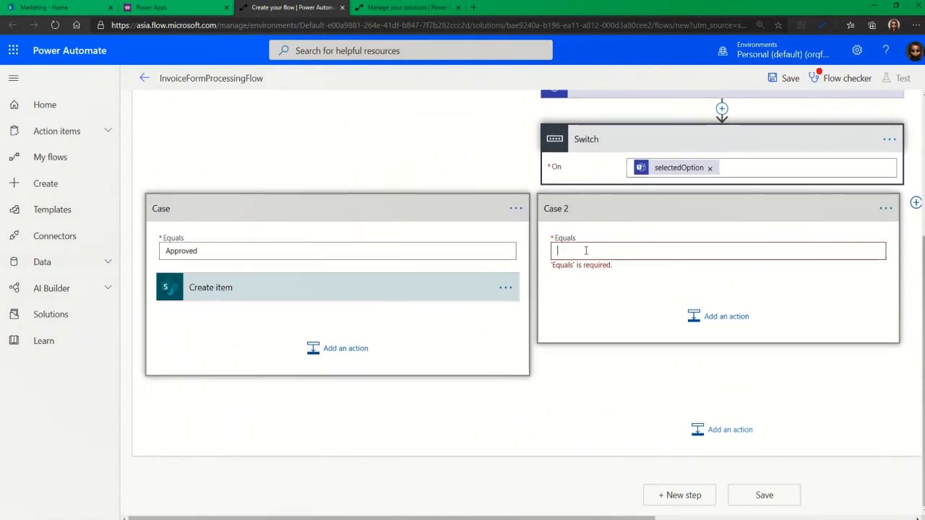
{"action": "type", "text": "Rejected"}
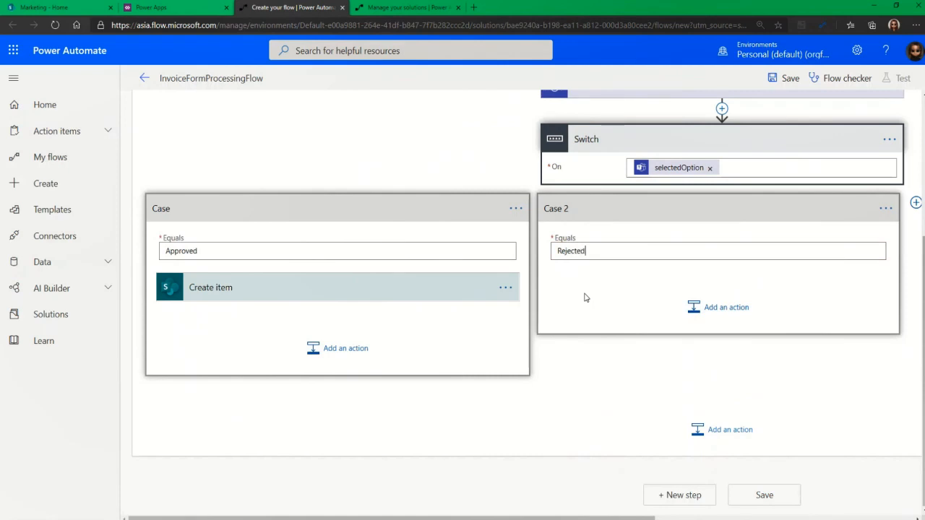
{"action": "left_click", "coordinate": [712, 307]}
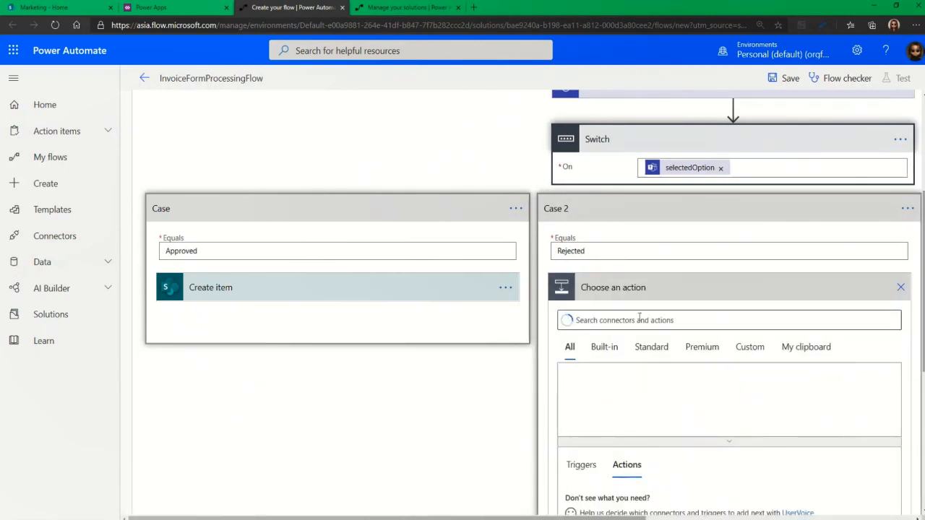
{"action": "type", "text": "send emai"}
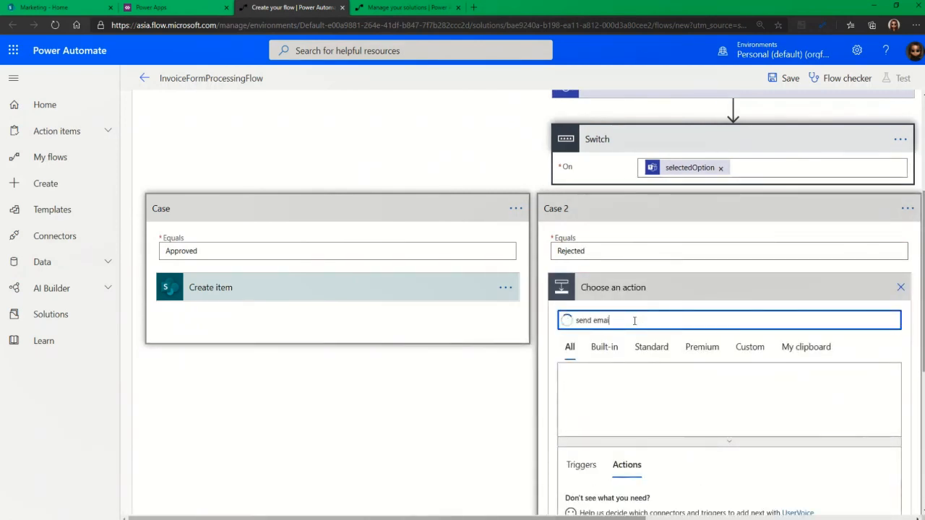
{"action": "scroll", "coordinate": [641, 320], "scroll_direction": "down", "scroll_amount": 1}
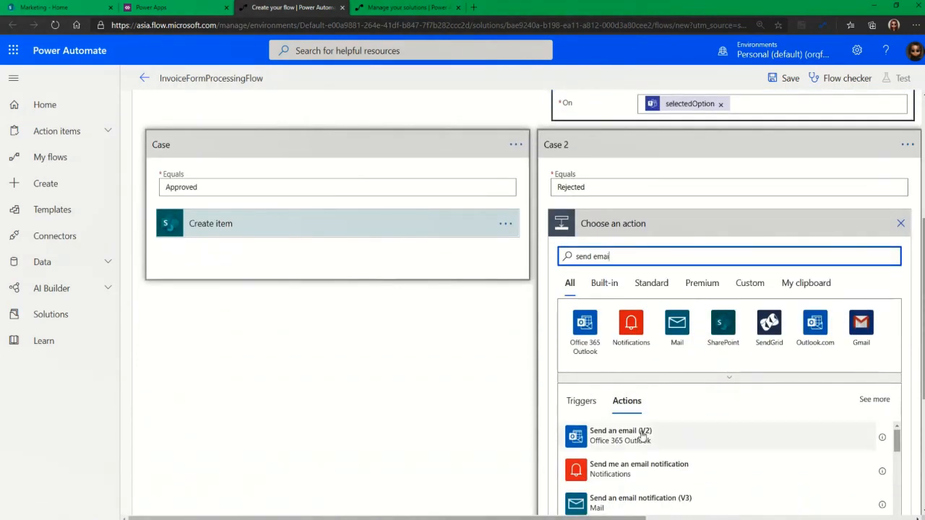
{"action": "left_click", "coordinate": [640, 436]}
Address the email to the chosen recipient, subject 'Rejected Invoice', body 'Your request is rejected.'
{"action": "left_click", "coordinate": [670, 254]}
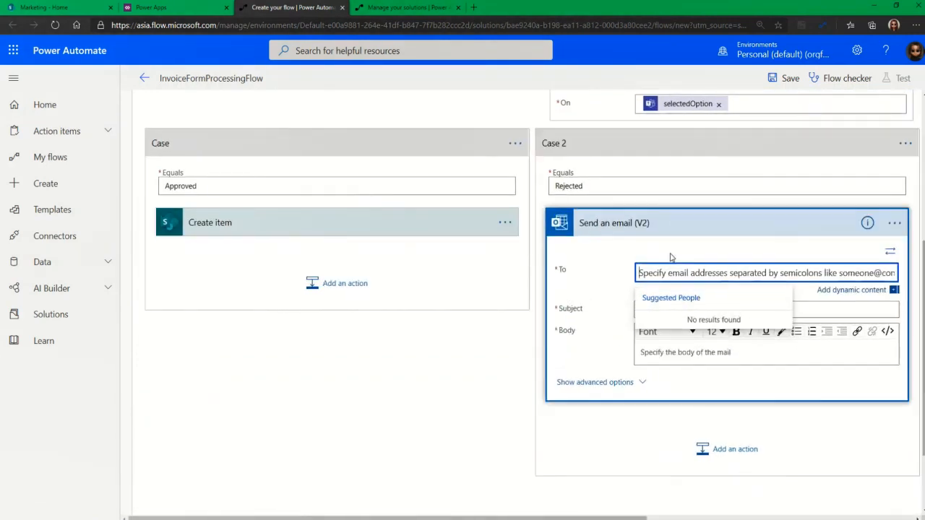
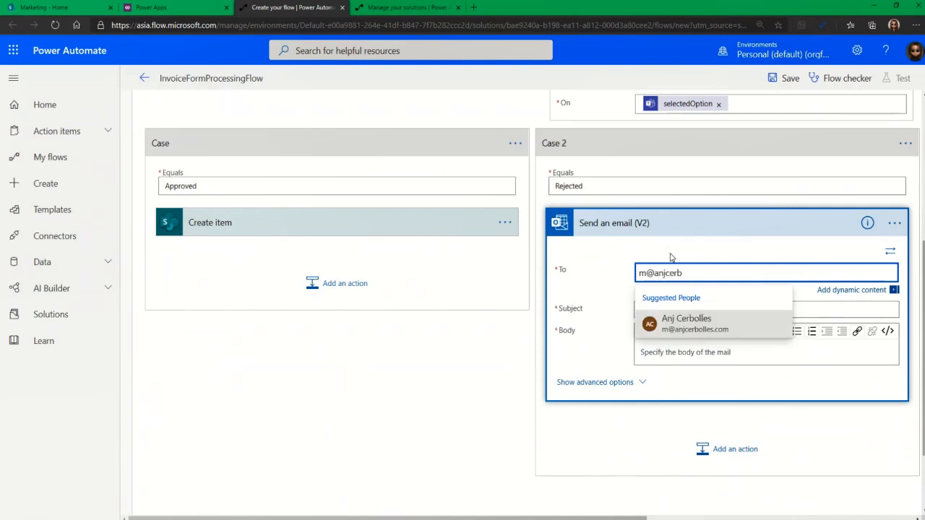
{"action": "left_click", "coordinate": [682, 323]}
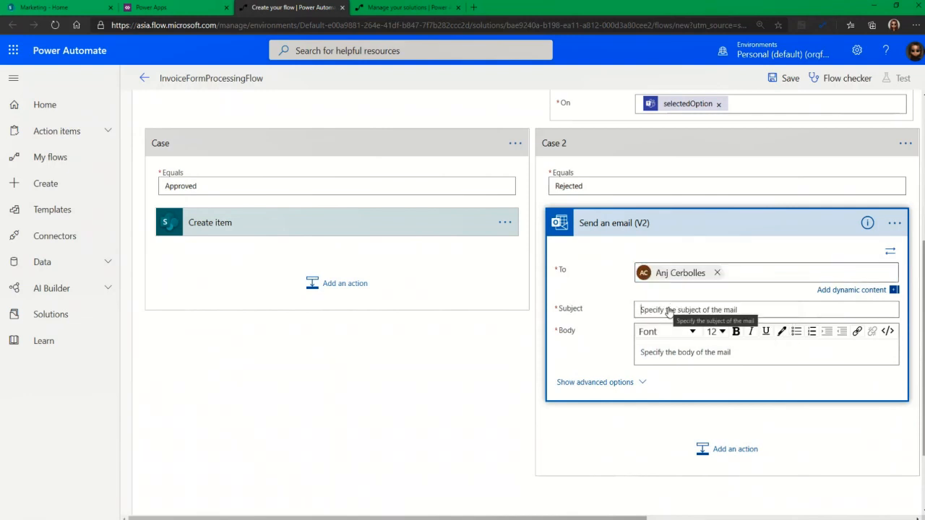
{"action": "left_click", "coordinate": [669, 310]}
{"action": "type", "text": "Rejected Invoice"}
{"action": "left_click", "coordinate": [676, 332]}
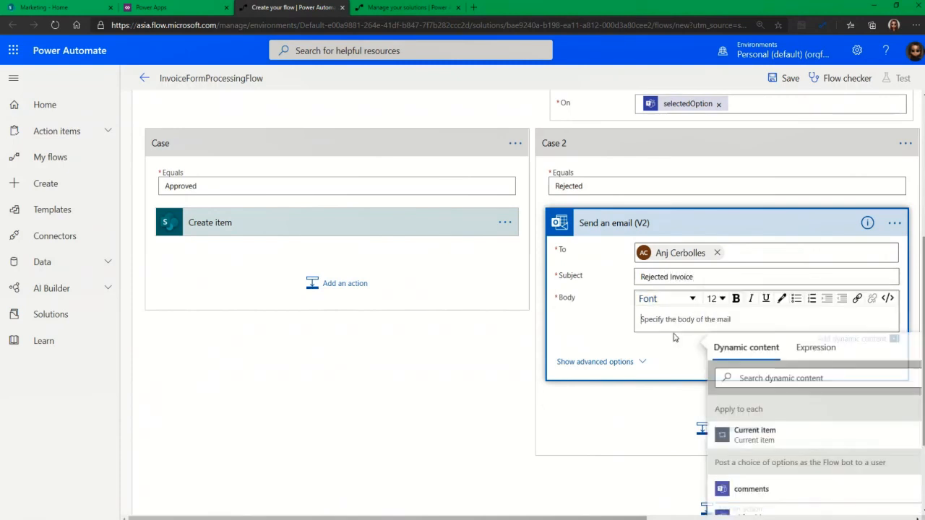
{"action": "type", "text": "Your requesst i"}
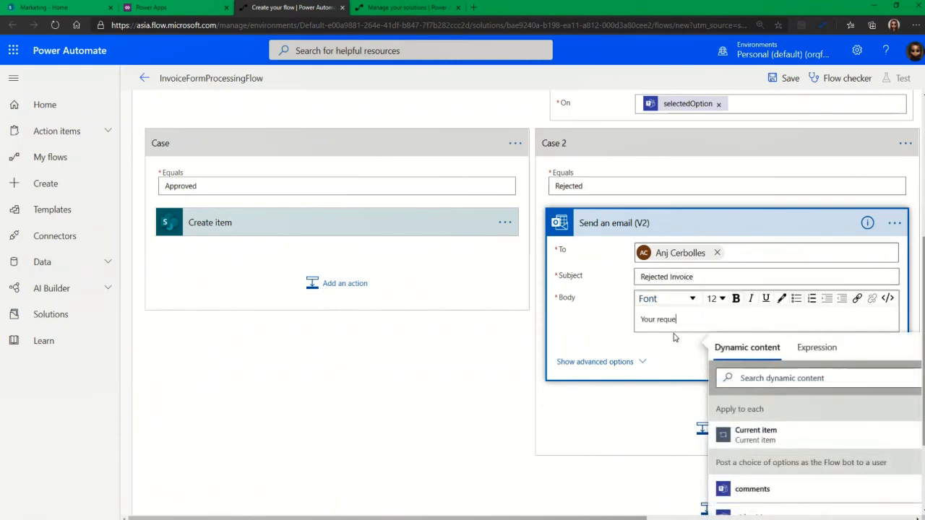
{"action": "key", "text": "BackSpace"}
{"action": "key", "text": "BackSpace"}
{"action": "key", "text": "BackSpace"}
{"action": "key", "text": "BackSpace"}
{"action": "type", "text": "d."}
{"action": "left_click", "coordinate": [578, 438]}
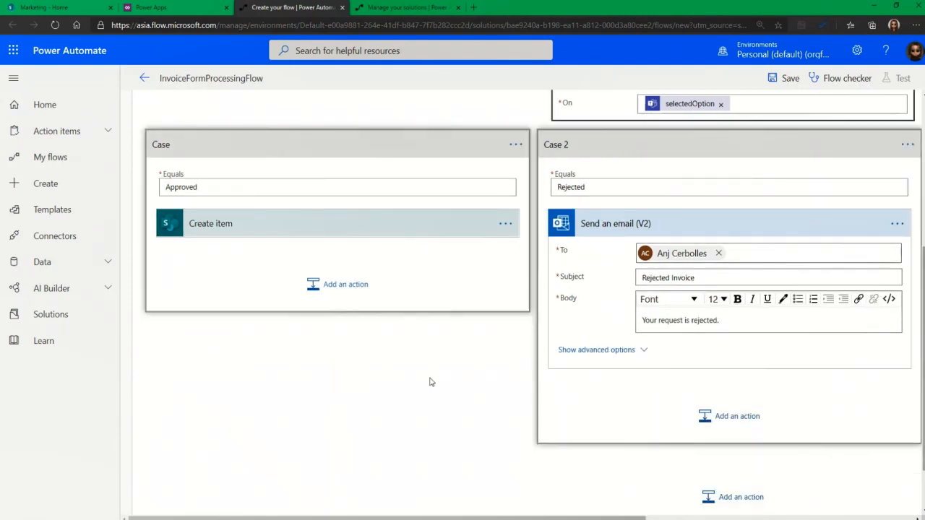
{"action": "scroll", "coordinate": [481, 403], "scroll_direction": "up", "scroll_amount": 4}
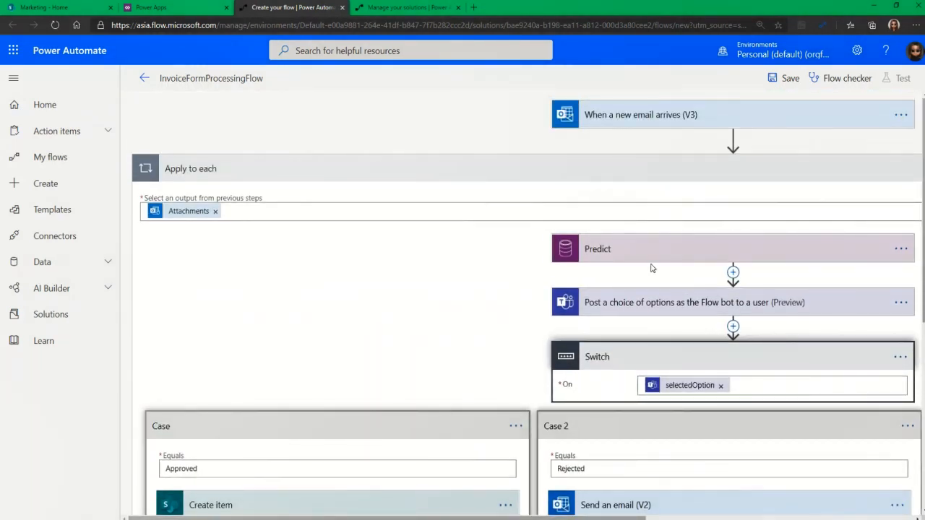
Save the flow and finish creation so InvoiceFormProcessingFlow is listed in M365Demo
{"action": "left_click", "coordinate": [791, 79]}
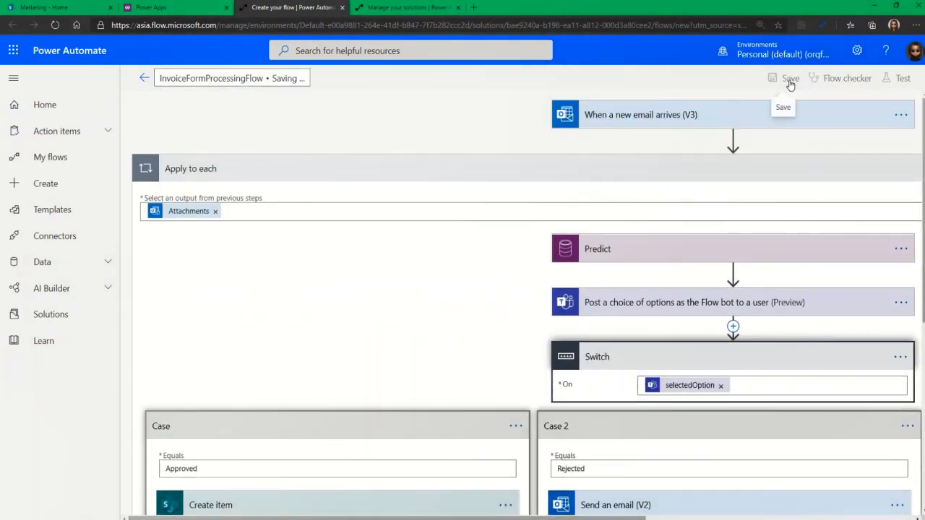
{"action": "left_click", "coordinate": [187, 7]}
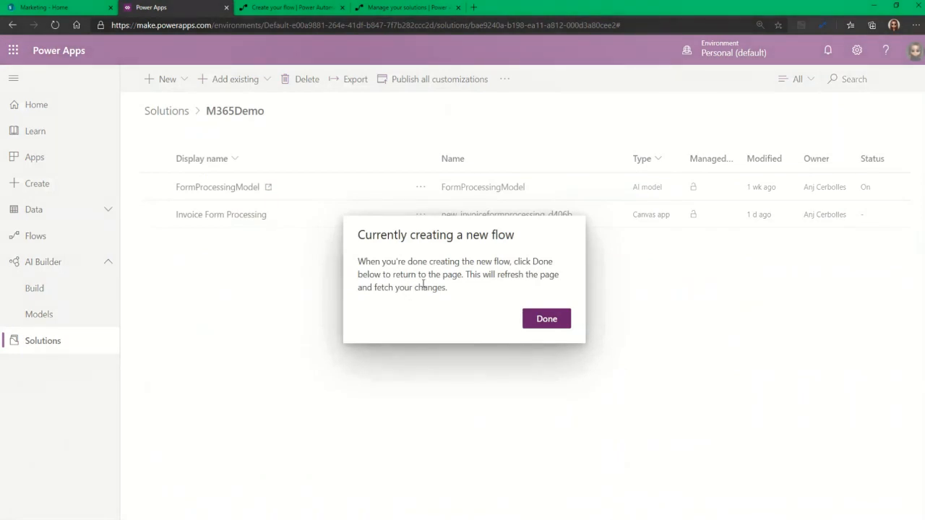
{"action": "left_click", "coordinate": [299, 6]}
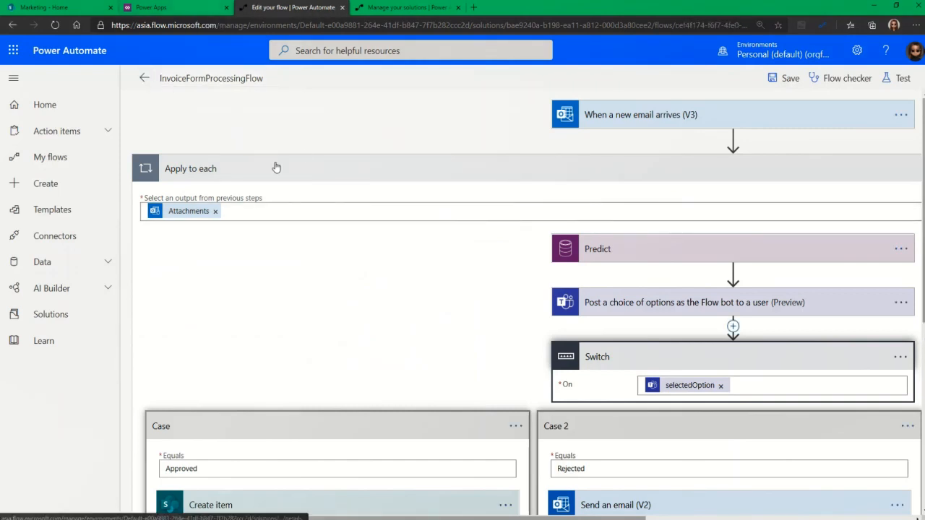
{"action": "left_click", "coordinate": [145, 78]}
{"action": "left_click", "coordinate": [210, 8]}
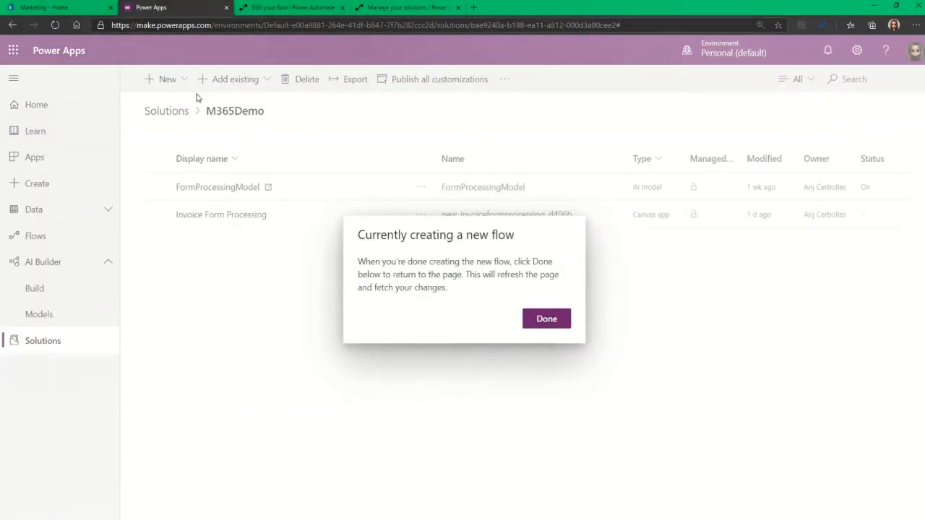
{"action": "left_click", "coordinate": [545, 317]}
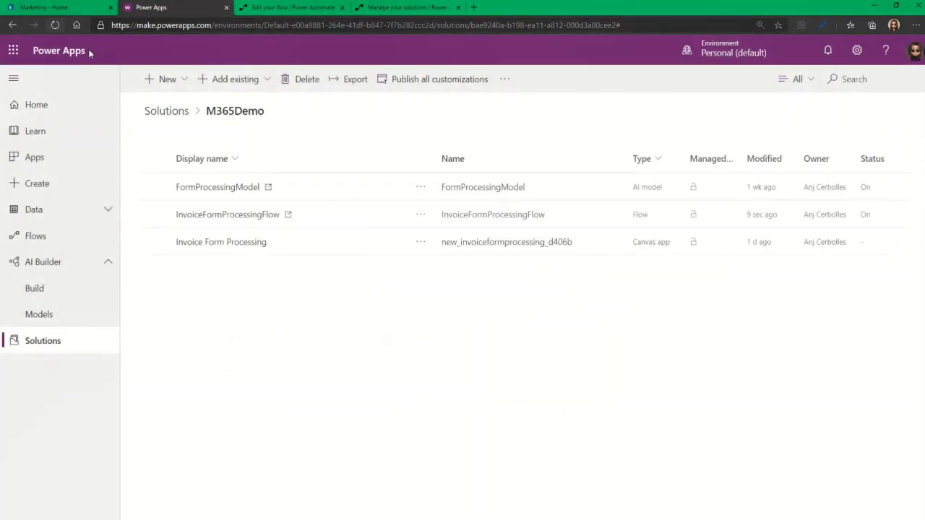
{"action": "left_click", "coordinate": [332, 218]}
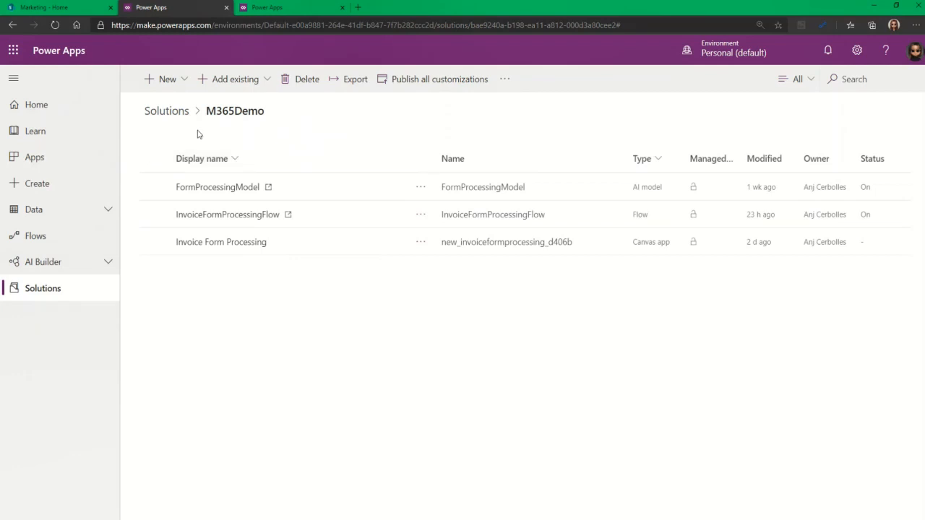
Select M365Demo in Solutions and publish all customizations before exporting
{"action": "left_click", "coordinate": [177, 114]}
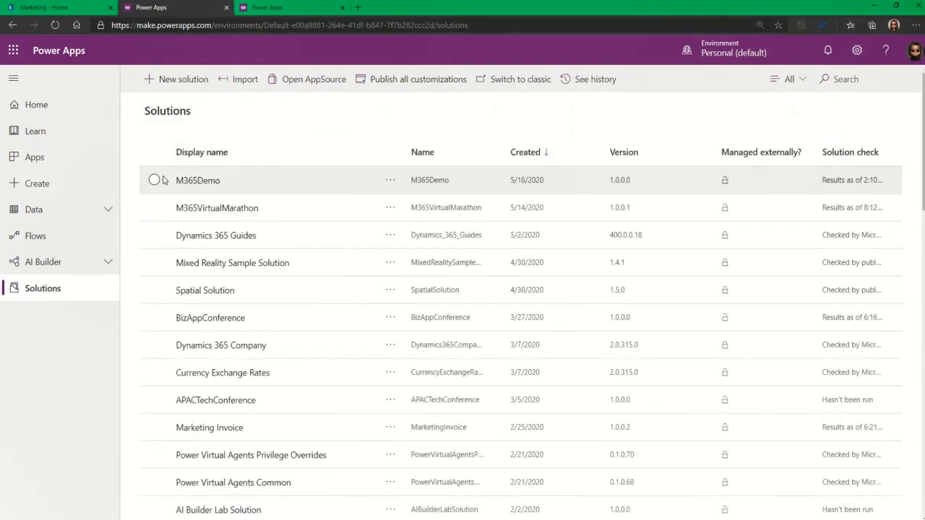
{"action": "left_click", "coordinate": [164, 180]}
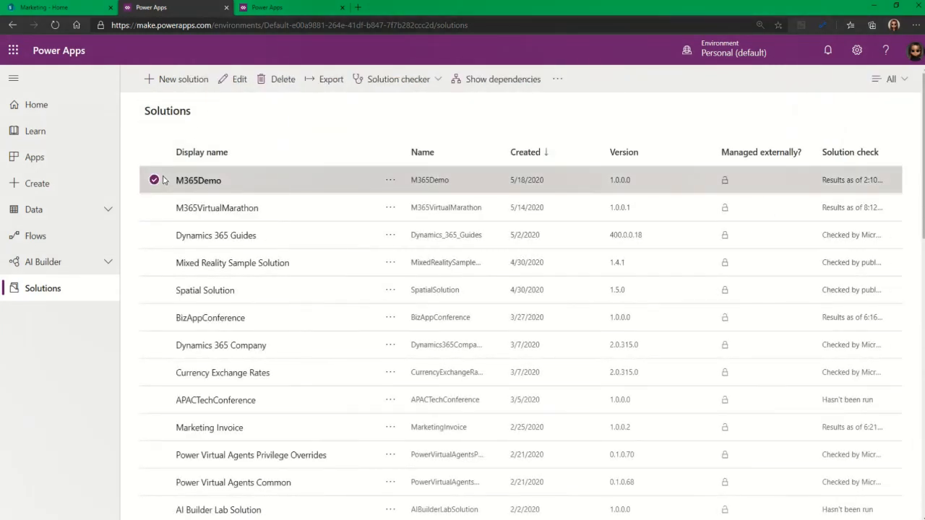
{"action": "left_click", "coordinate": [288, 8]}
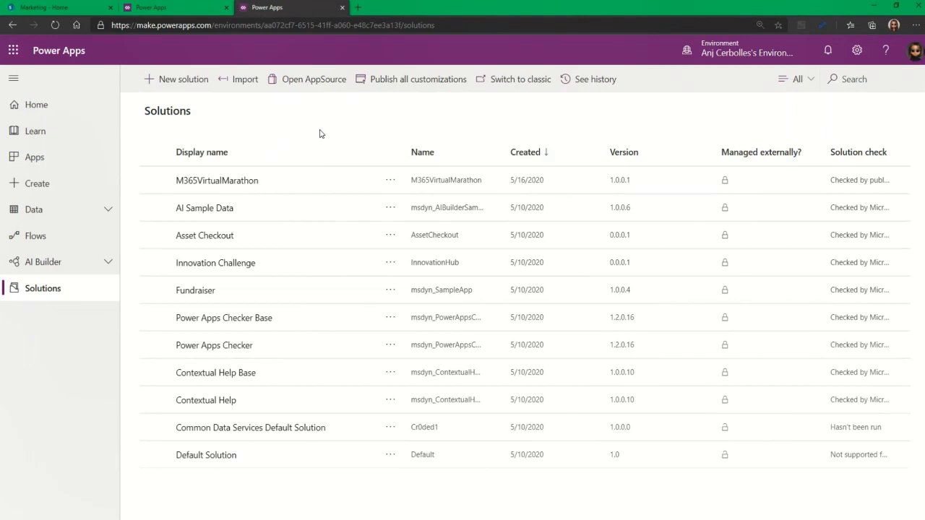
{"action": "left_click", "coordinate": [177, 7]}
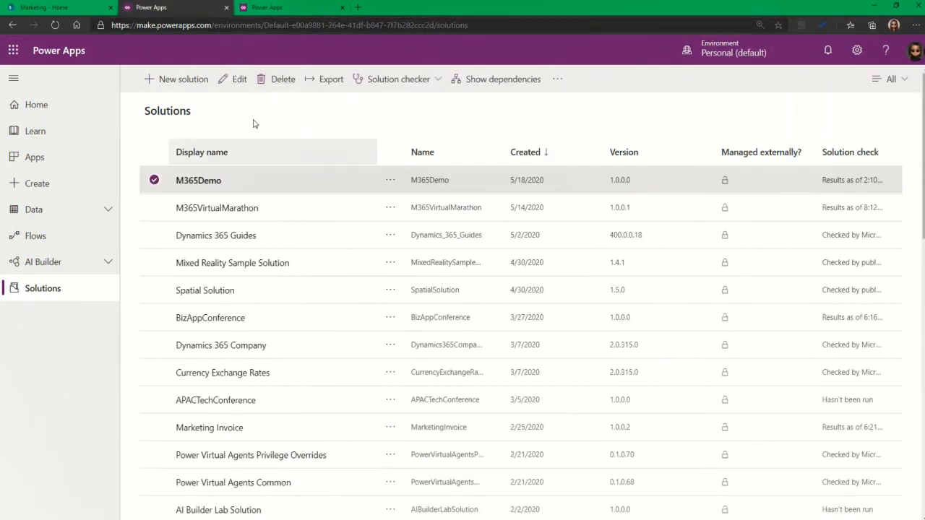
{"action": "left_click", "coordinate": [330, 83]}
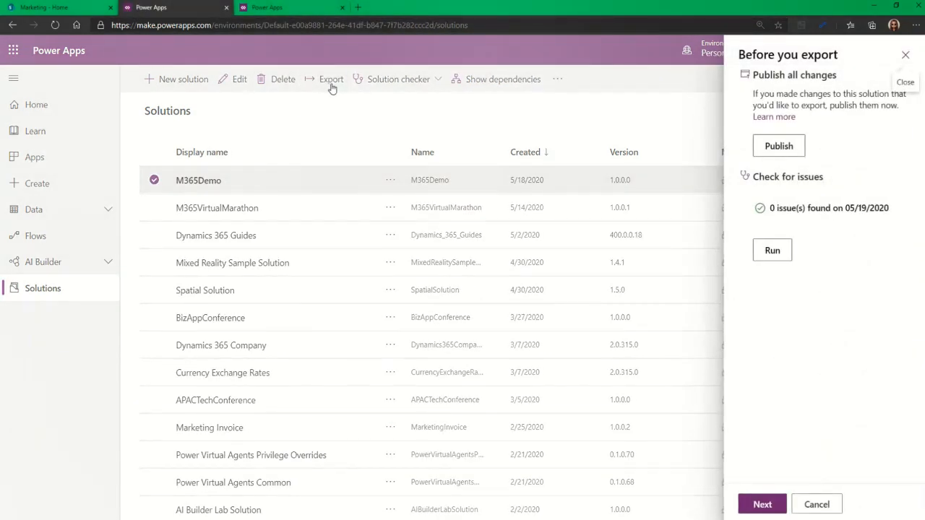
{"action": "left_click", "coordinate": [772, 148]}
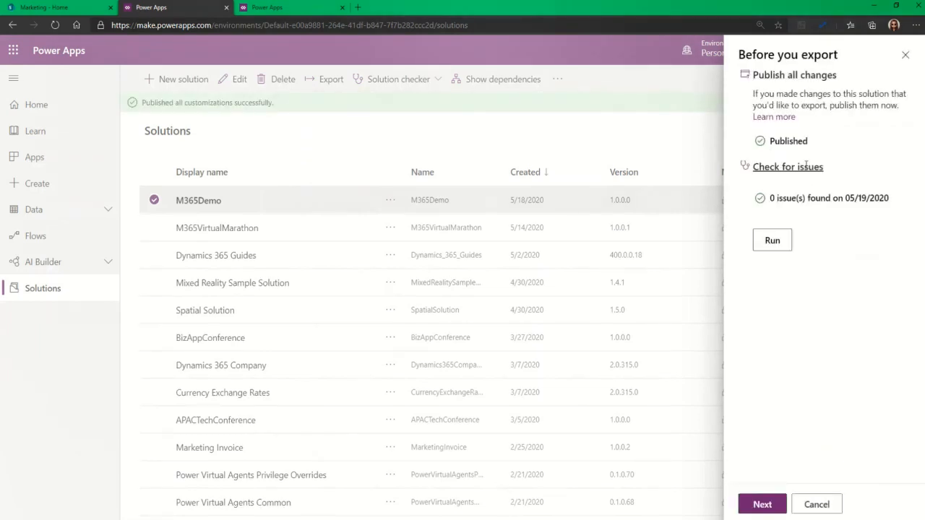
Export M365Demo as a managed solution with version 1.0.0.0
{"action": "left_click", "coordinate": [760, 504]}
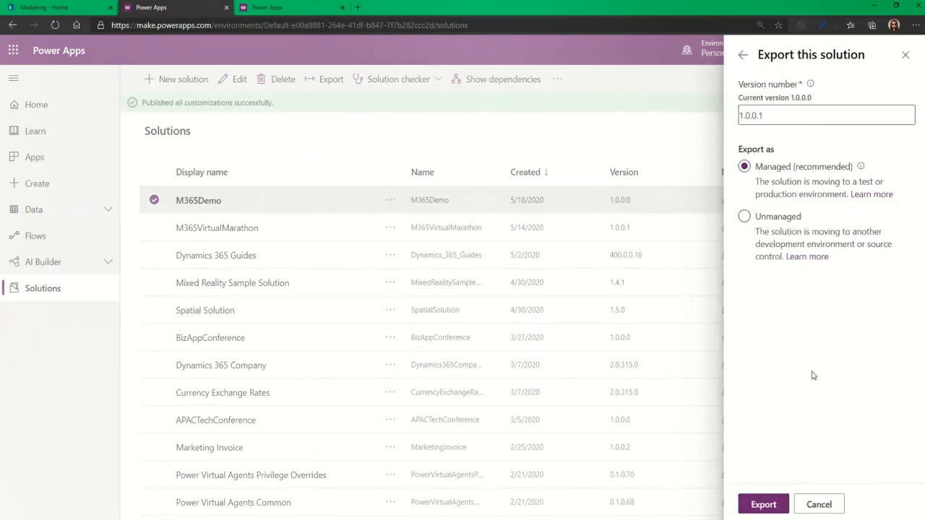
{"action": "left_click_drag", "start_coordinate": [760, 121], "coordinate": [776, 115]}
{"action": "type", "text": "0"}
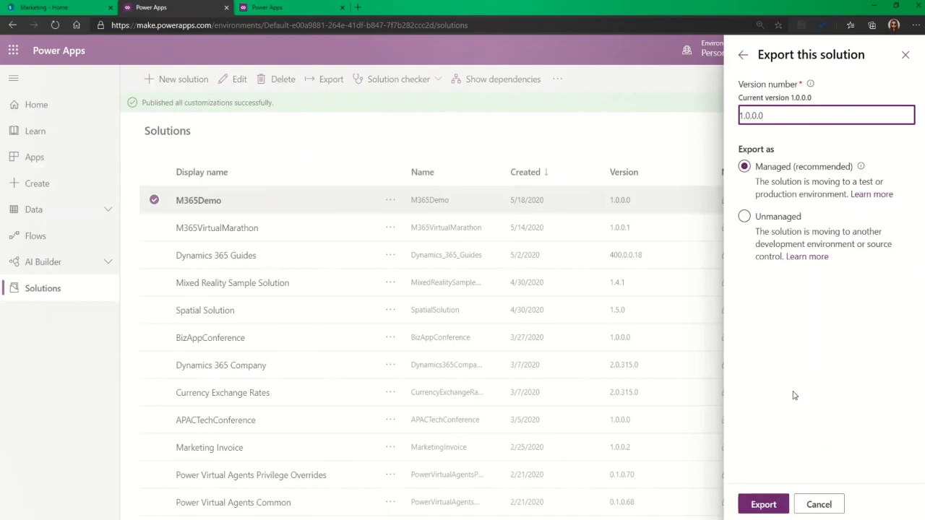
{"action": "left_click", "coordinate": [767, 502]}
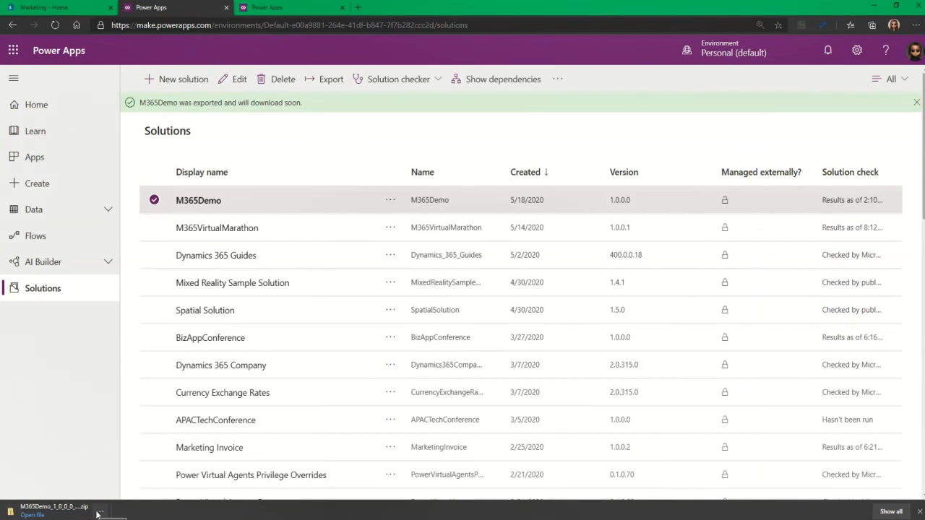
In the target environment's Solutions, choose the M365Demo_1_0_0_0_managed package for import
{"action": "left_click", "coordinate": [281, 6]}
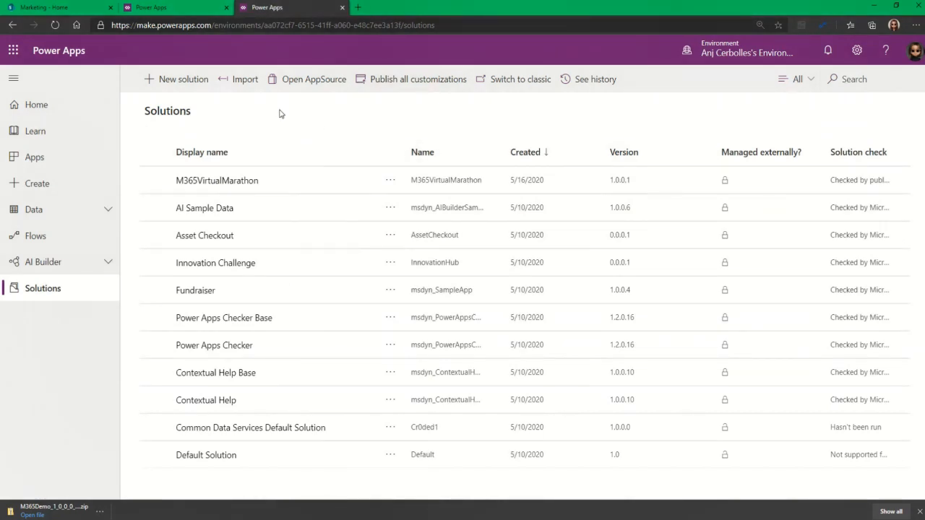
{"action": "left_click", "coordinate": [242, 85]}
{"action": "left_click_drag", "start_coordinate": [422, 133], "coordinate": [406, 146]}
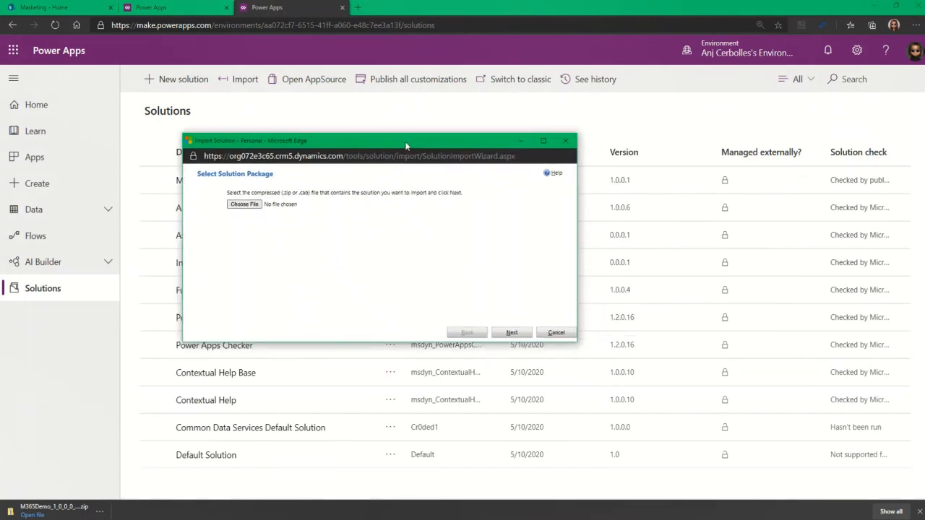
{"action": "left_click", "coordinate": [251, 206]}
{"action": "left_click", "coordinate": [390, 207]}
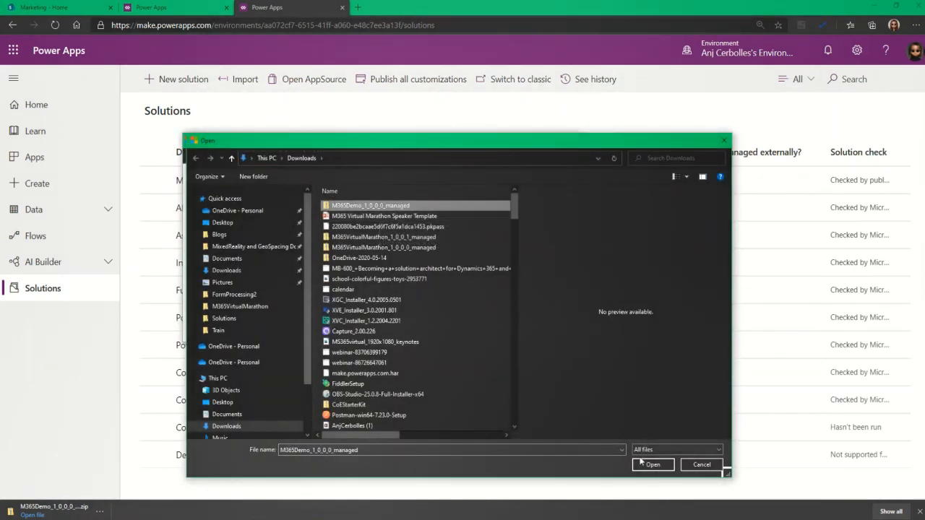
{"action": "left_click", "coordinate": [652, 464]}
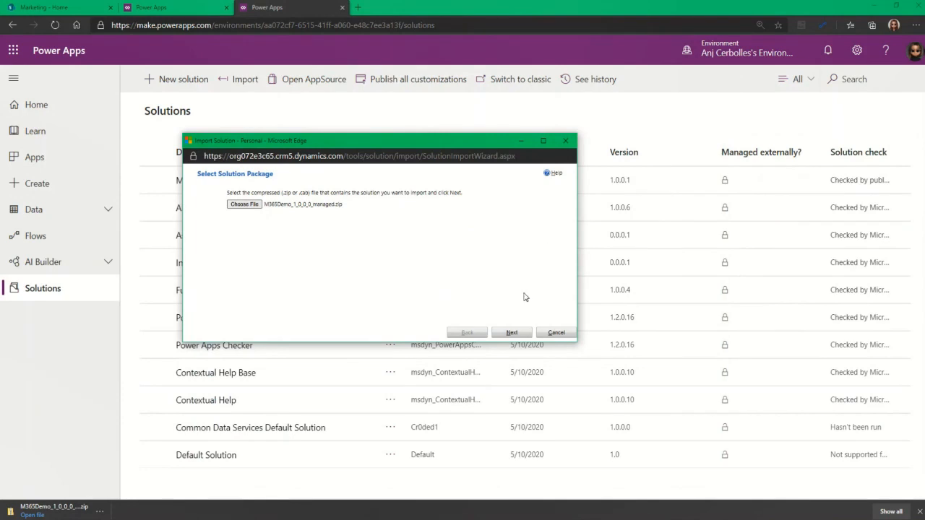
Import the M365Demo solution and close the wizard once it finishes with a warning
{"action": "left_click", "coordinate": [511, 332]}
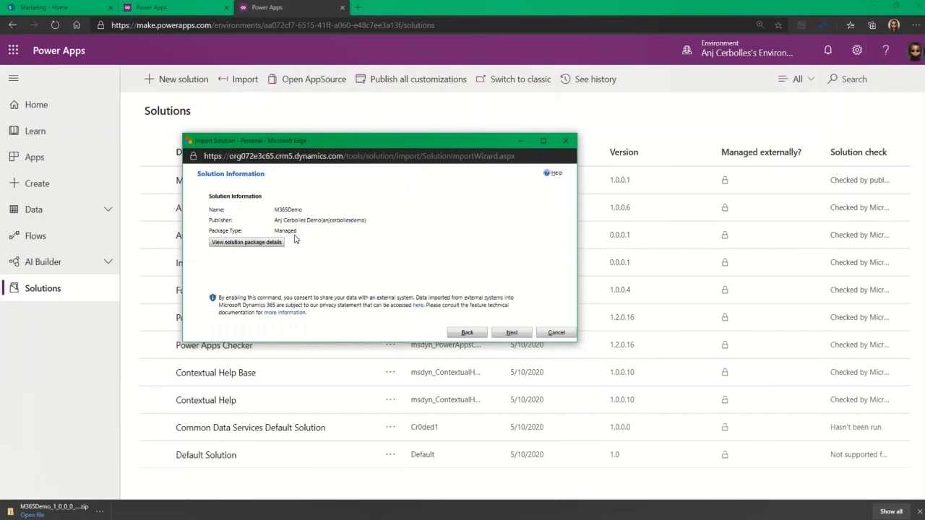
{"action": "left_click", "coordinate": [513, 333]}
{"action": "left_click", "coordinate": [518, 333]}
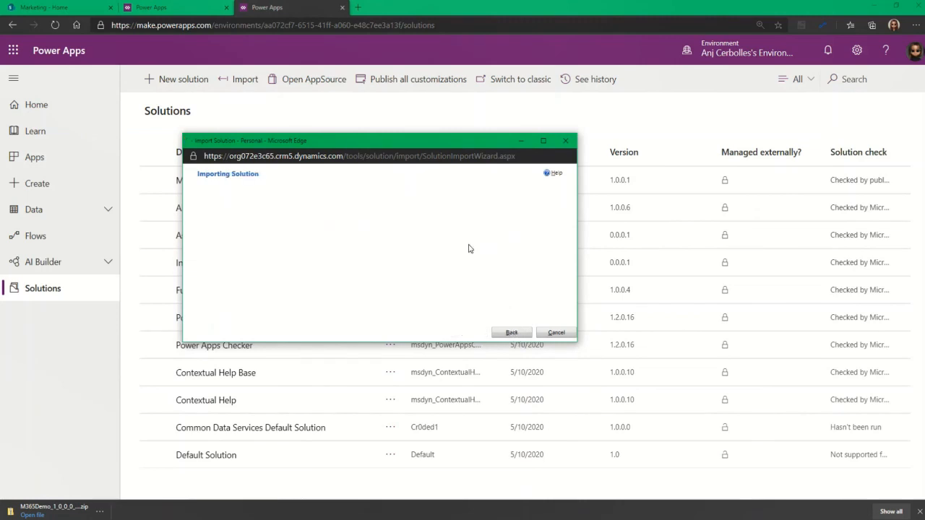
{"action": "left_click_drag", "start_coordinate": [127, 235], "coordinate": [455, 220]}
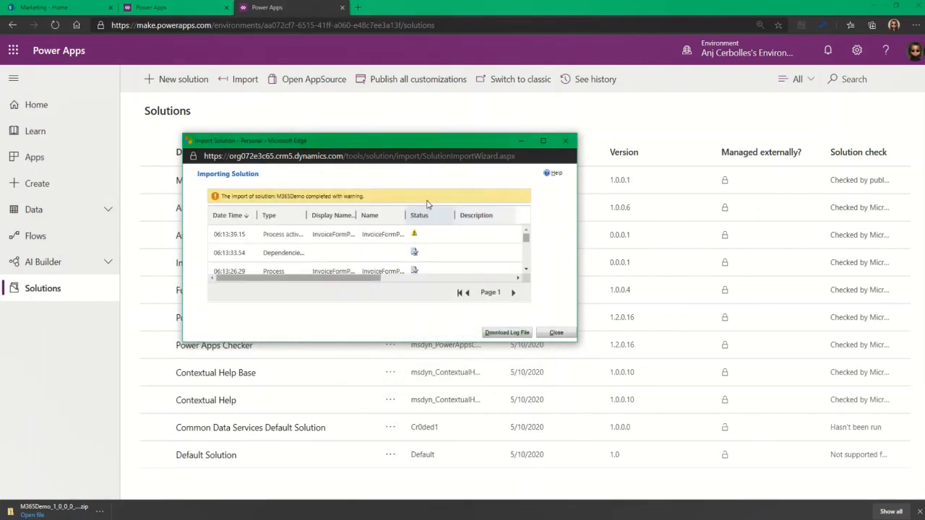
{"action": "left_click_drag", "start_coordinate": [410, 140], "coordinate": [391, 105]}
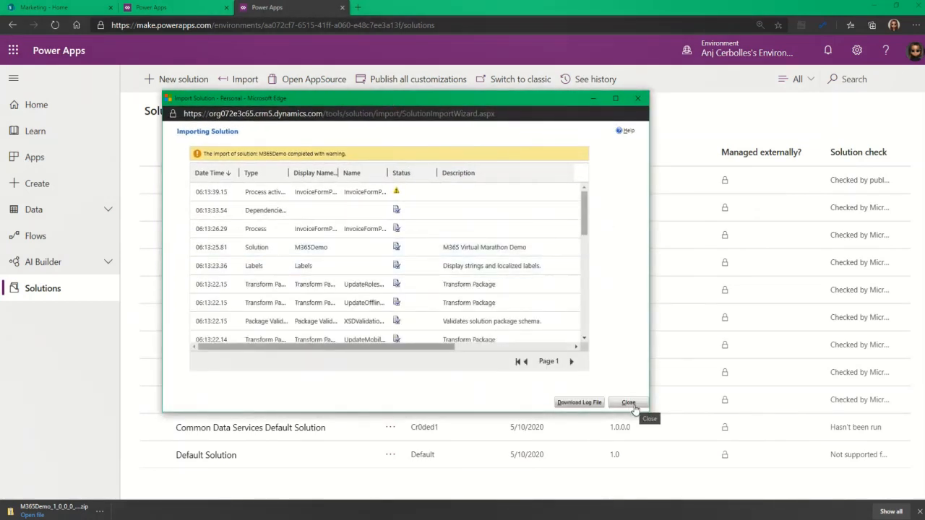
{"action": "left_click", "coordinate": [628, 403]}
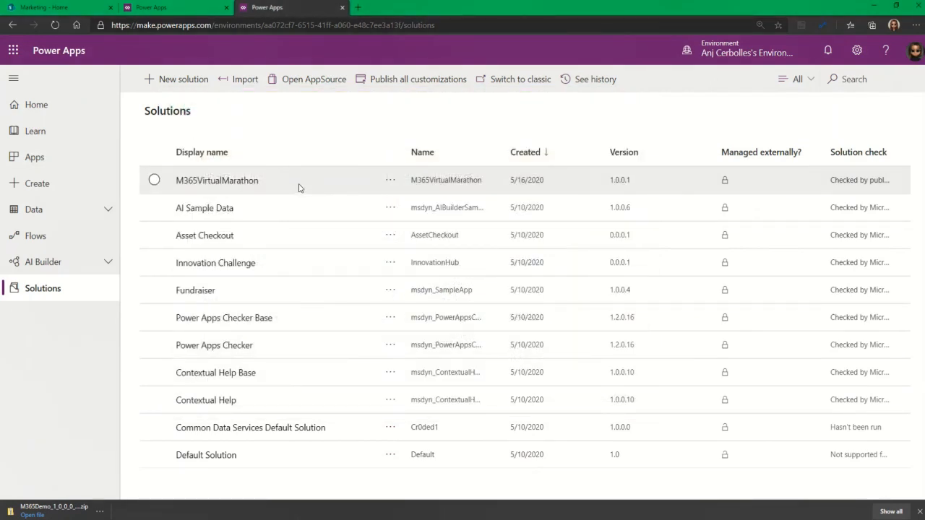
Refresh Solutions, check imported M365Demo's three components, then open M365Demo in Personal (default)
{"action": "left_click", "coordinate": [196, 83]}
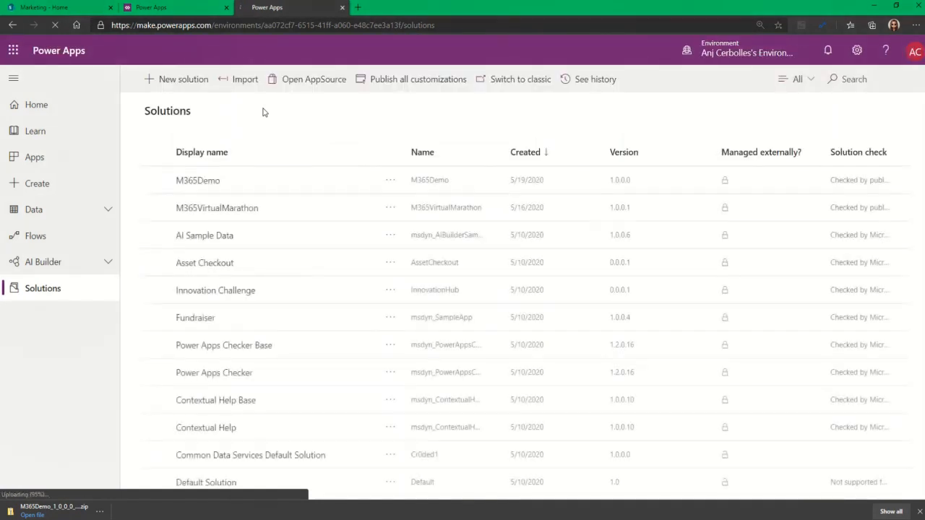
{"action": "left_click", "coordinate": [154, 180]}
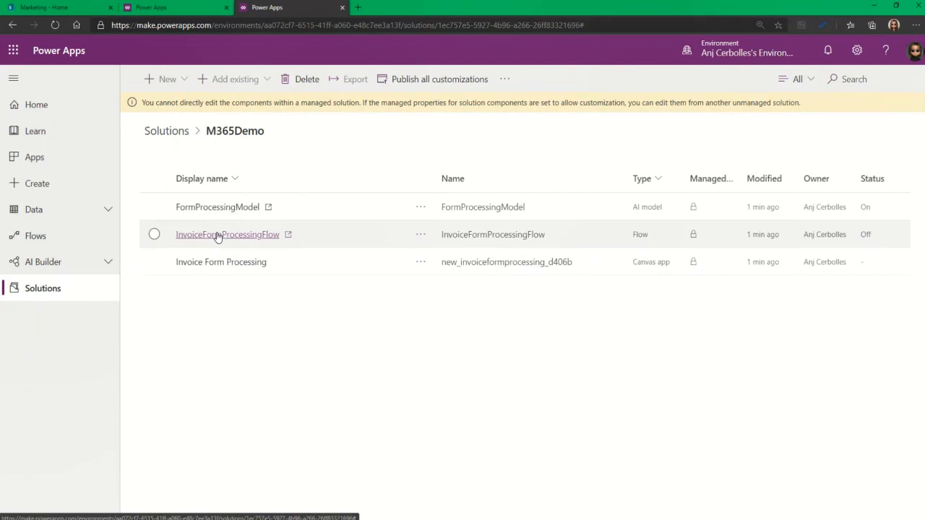
{"action": "left_click", "coordinate": [168, 131]}
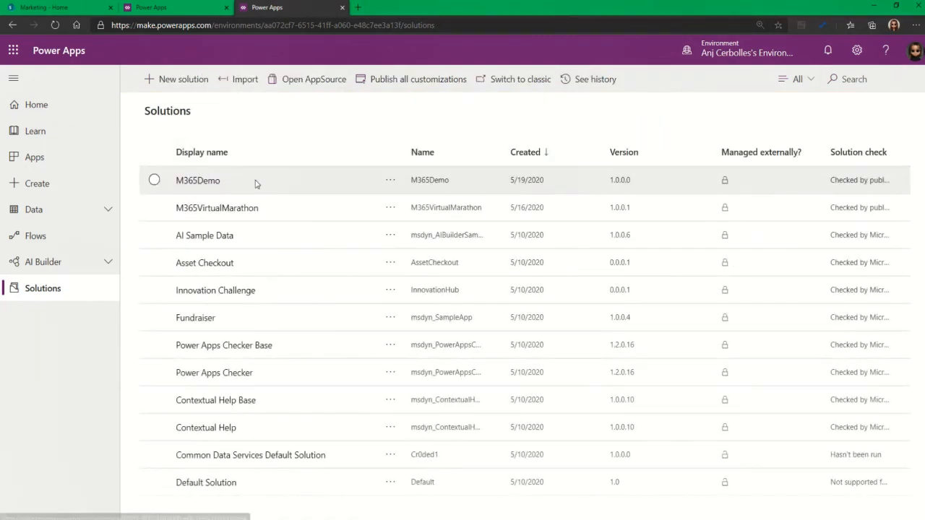
{"action": "left_click", "coordinate": [255, 182]}
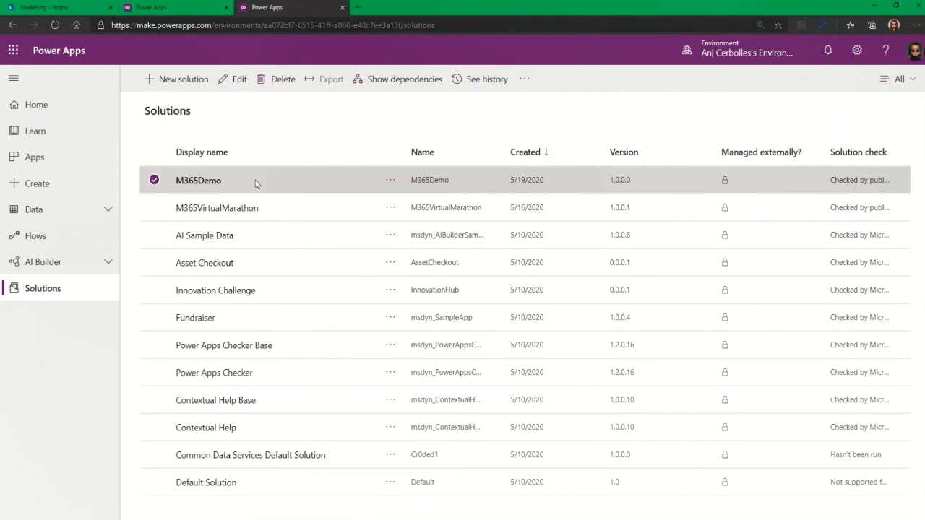
{"action": "left_click", "coordinate": [153, 9]}
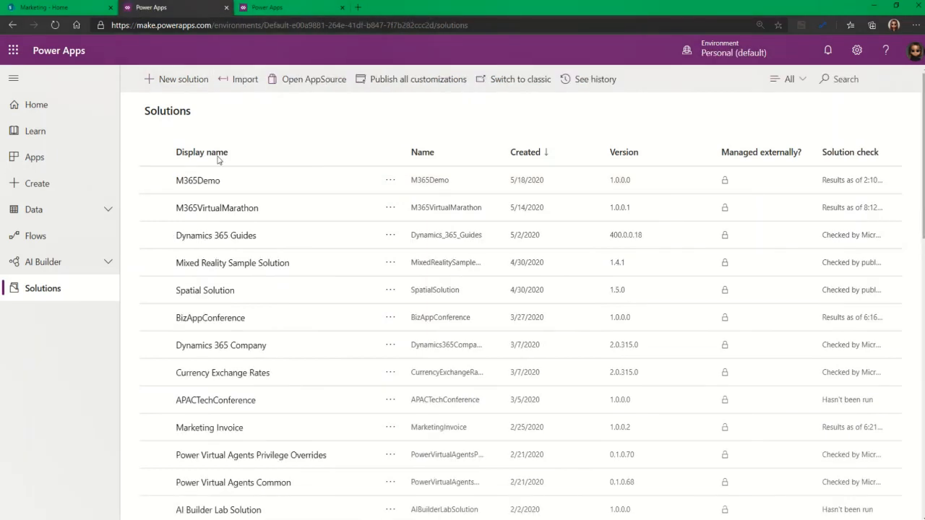
{"action": "left_click", "coordinate": [205, 180]}
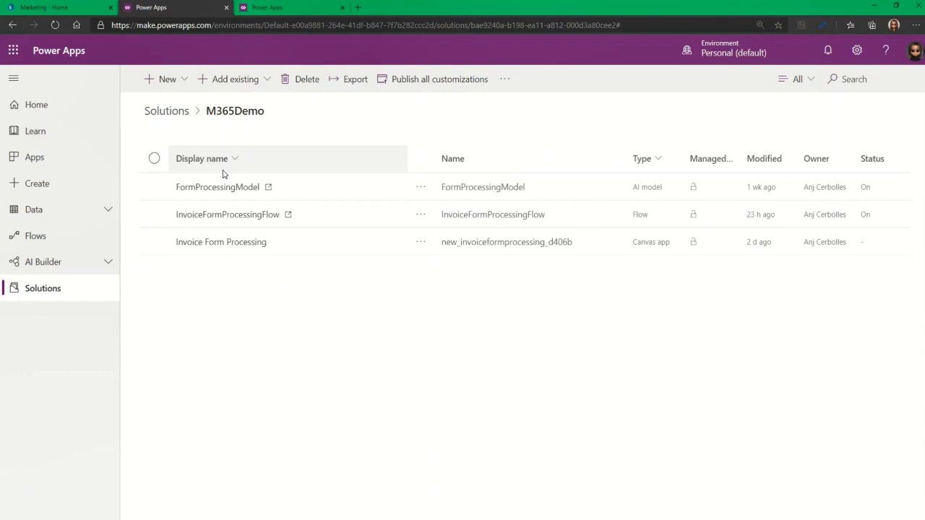
Open the Invoice Form Processing app from M365Demo in Power Apps Studio
{"action": "left_click", "coordinate": [306, 9]}
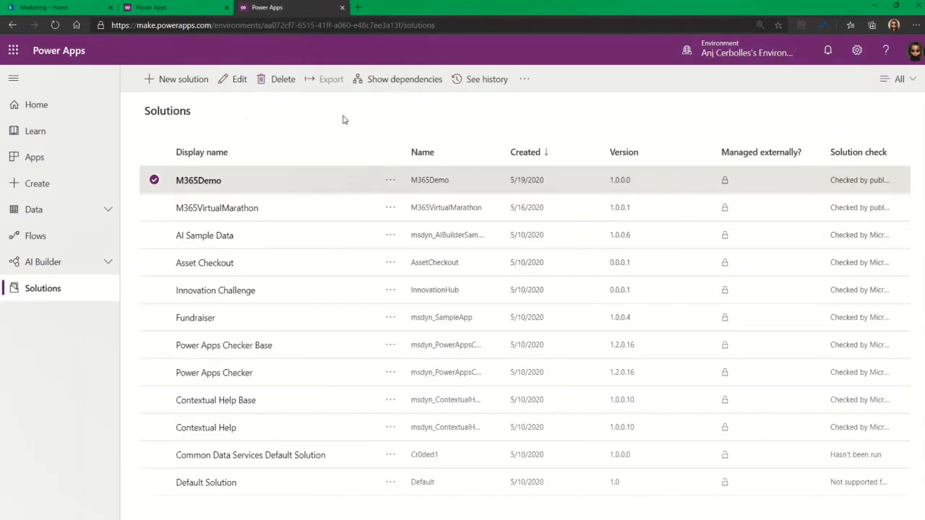
{"action": "left_click", "coordinate": [177, 9]}
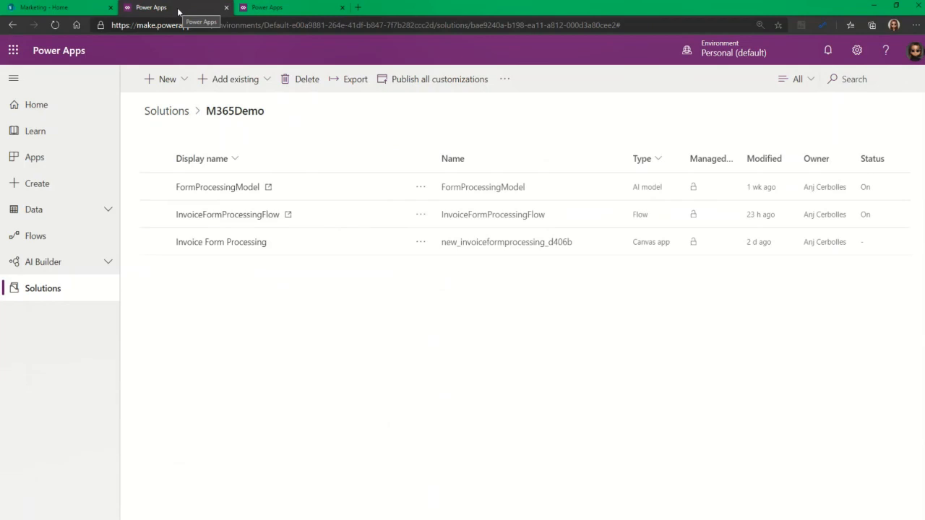
{"action": "left_click", "coordinate": [248, 243]}
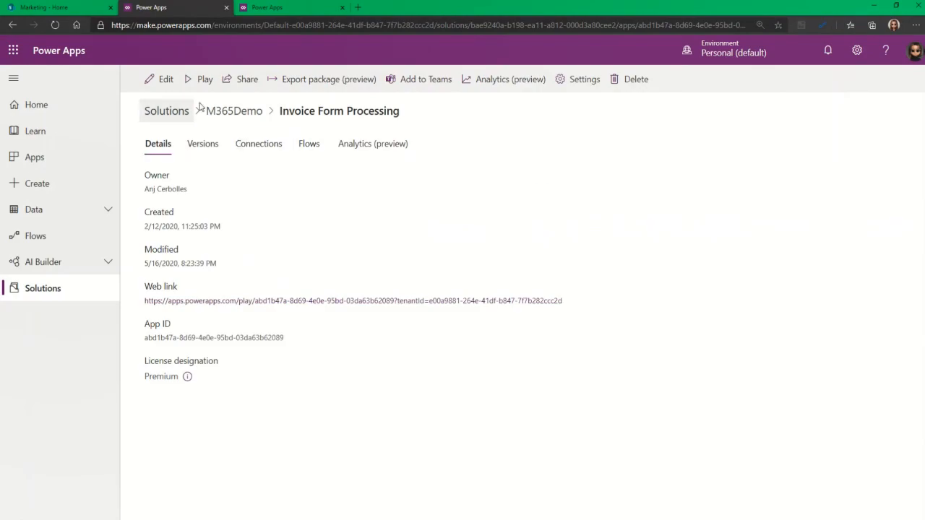
{"action": "left_click", "coordinate": [166, 78]}
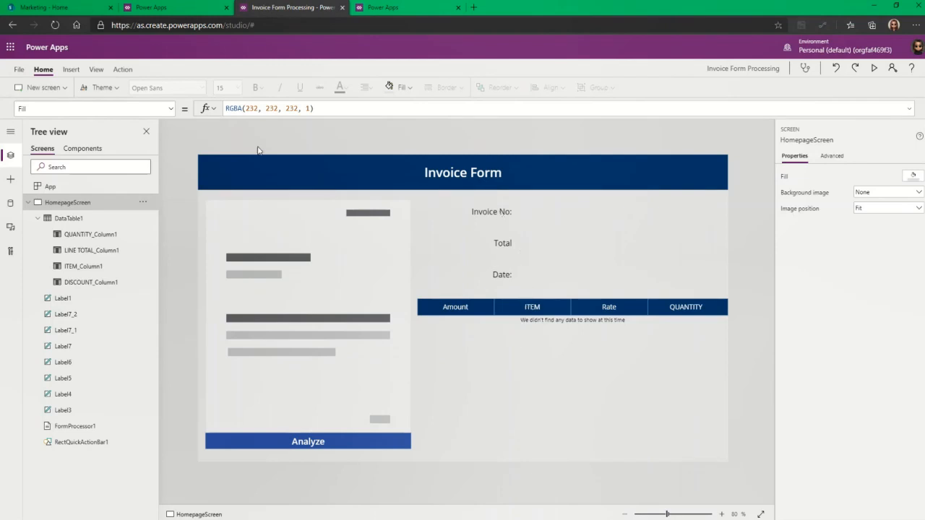
Insert a new label and place it above the Invoice No: value
{"action": "left_click", "coordinate": [73, 70]}
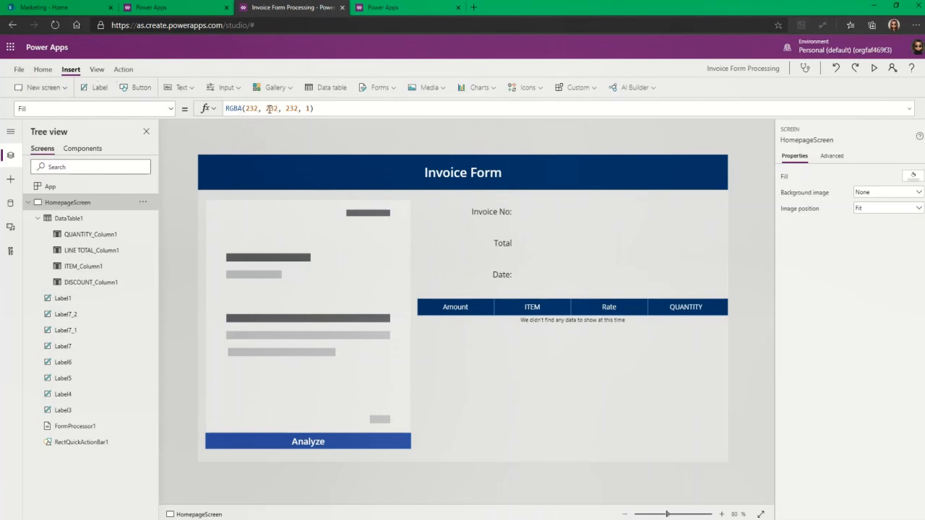
{"action": "left_click", "coordinate": [180, 88]}
{"action": "left_click", "coordinate": [185, 107]}
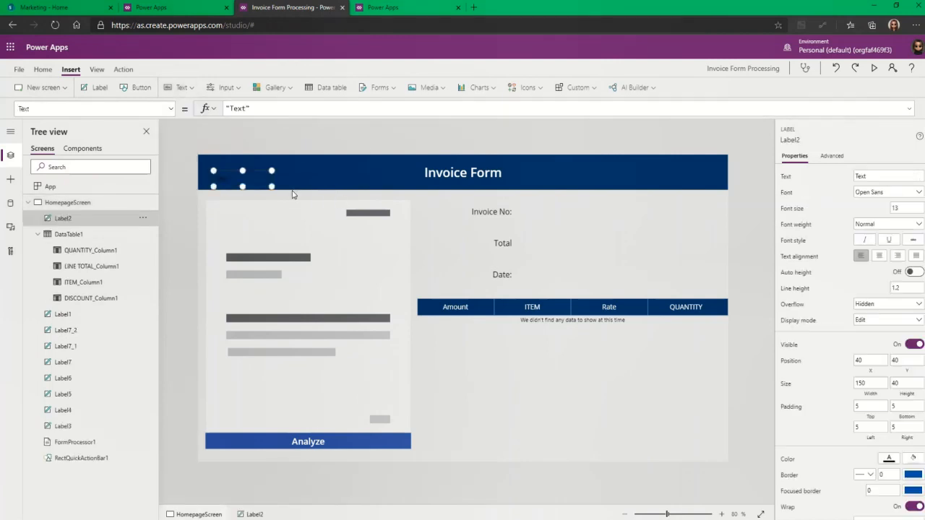
{"action": "left_click_drag", "start_coordinate": [244, 181], "coordinate": [502, 224]}
{"action": "left_click", "coordinate": [539, 221]}
{"action": "left_click", "coordinate": [555, 216]}
{"action": "left_click", "coordinate": [506, 226]}
{"action": "left_click", "coordinate": [543, 221]}
{"action": "left_click", "coordinate": [552, 212]}
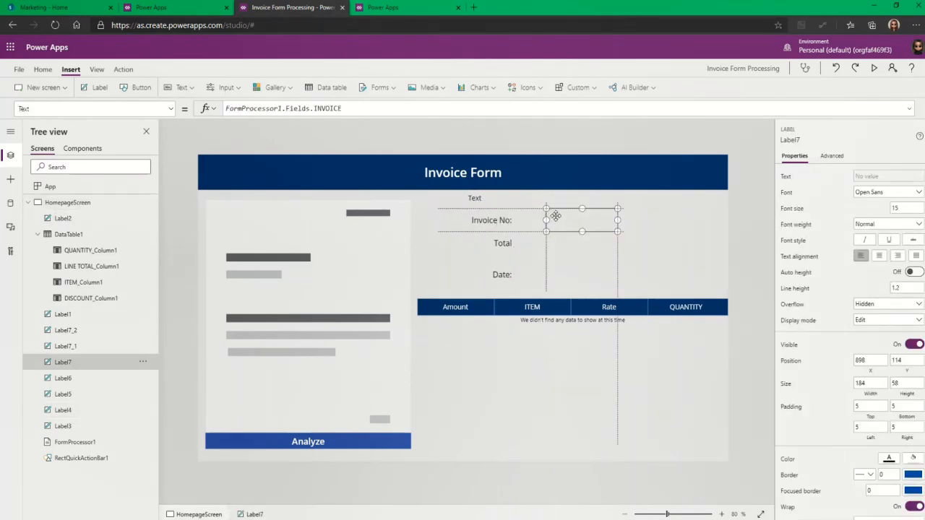
{"action": "left_click", "coordinate": [490, 201]}
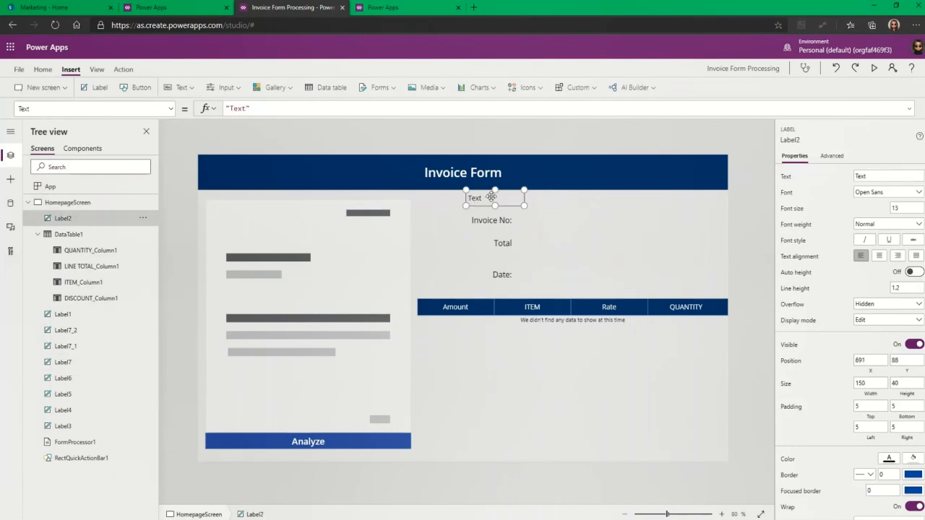
{"action": "left_click_drag", "start_coordinate": [508, 200], "coordinate": [579, 200]}
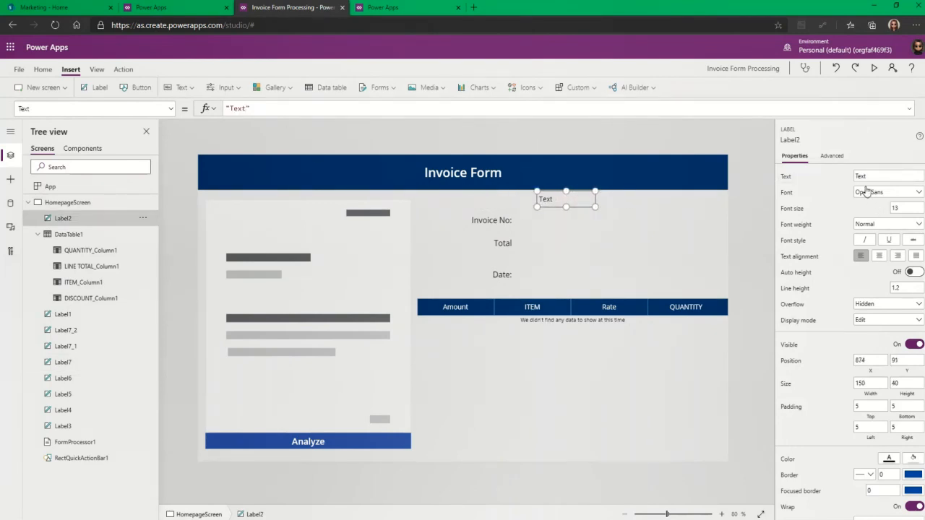
Set the label's Text to FormProcessor1.Fields.'From Address'
{"action": "left_click", "coordinate": [302, 110]}
{"action": "key", "text": "ctrl+a"}
{"action": "type", "text": "FormProcessor1."}
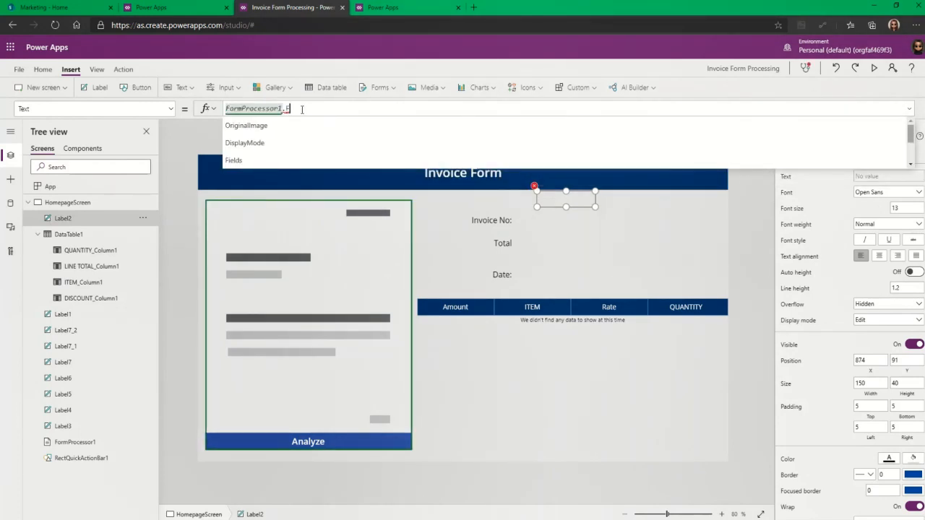
{"action": "type", "text": "Fields."}
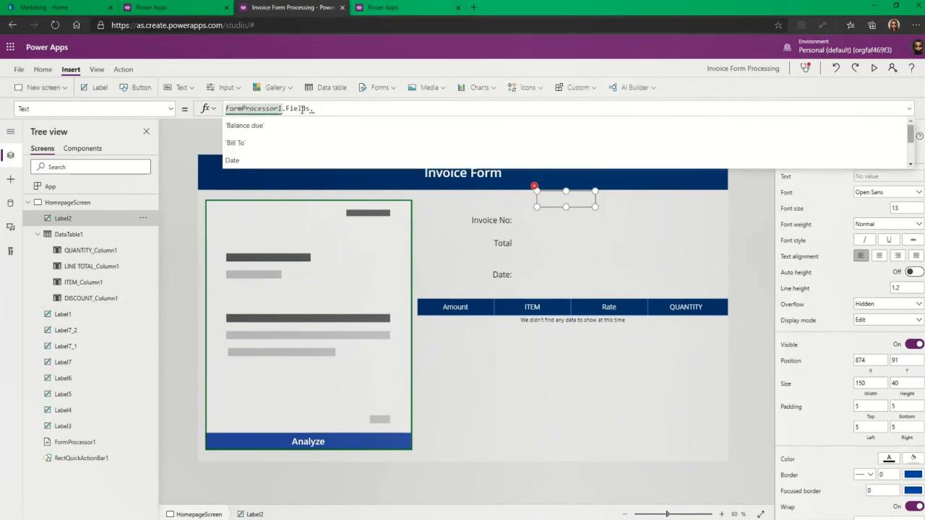
{"action": "key", "text": "Up"}
{"action": "key", "text": "Up"}
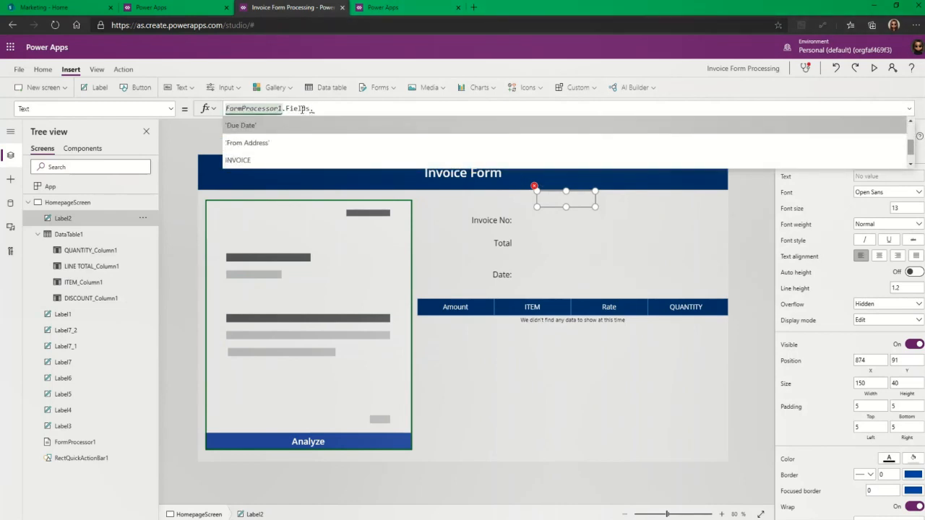
{"action": "key", "text": "Tab"}
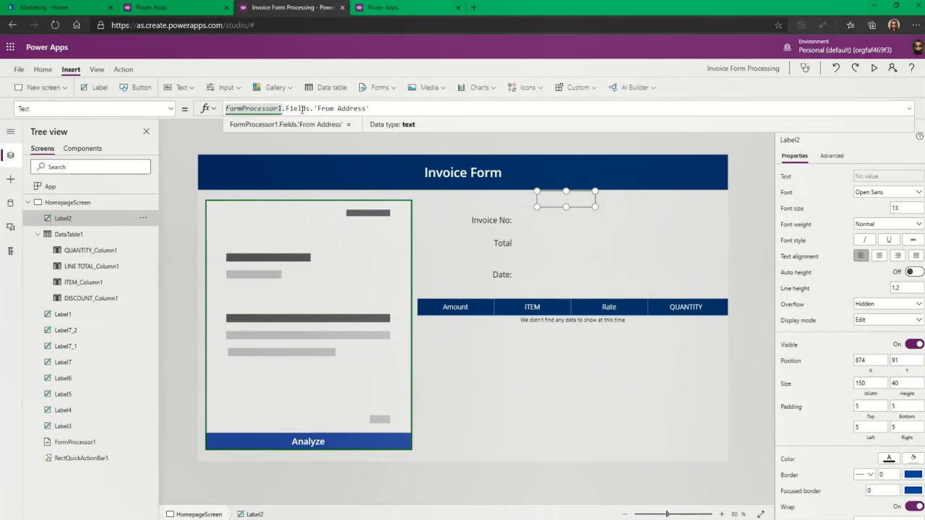
{"action": "left_click", "coordinate": [508, 199]}
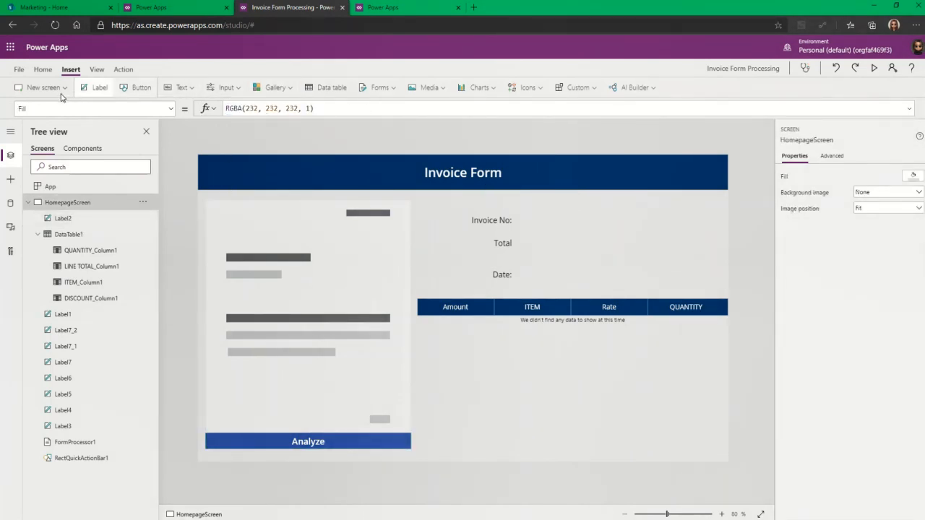
Insert a second label beside Invoice No: with the text Address
{"action": "left_click", "coordinate": [96, 94]}
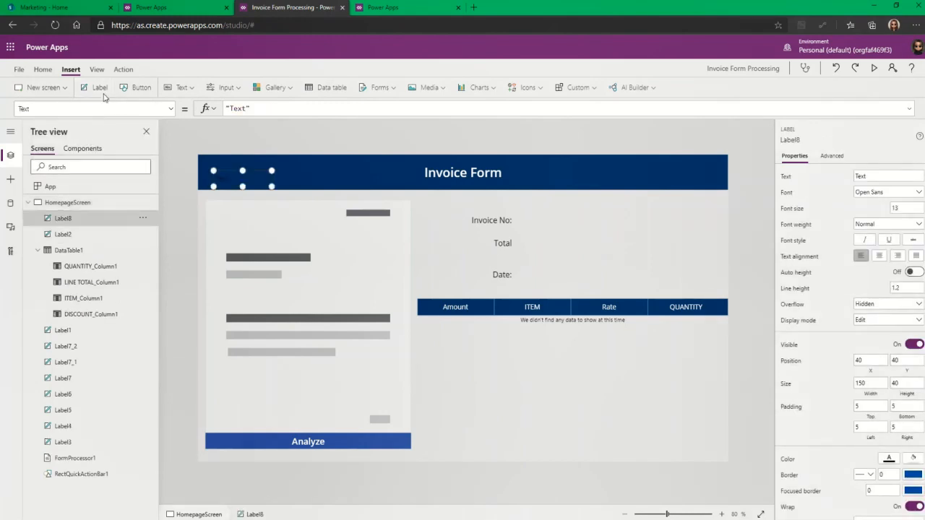
{"action": "left_click", "coordinate": [101, 90]}
{"action": "left_click_drag", "start_coordinate": [255, 180], "coordinate": [497, 201]}
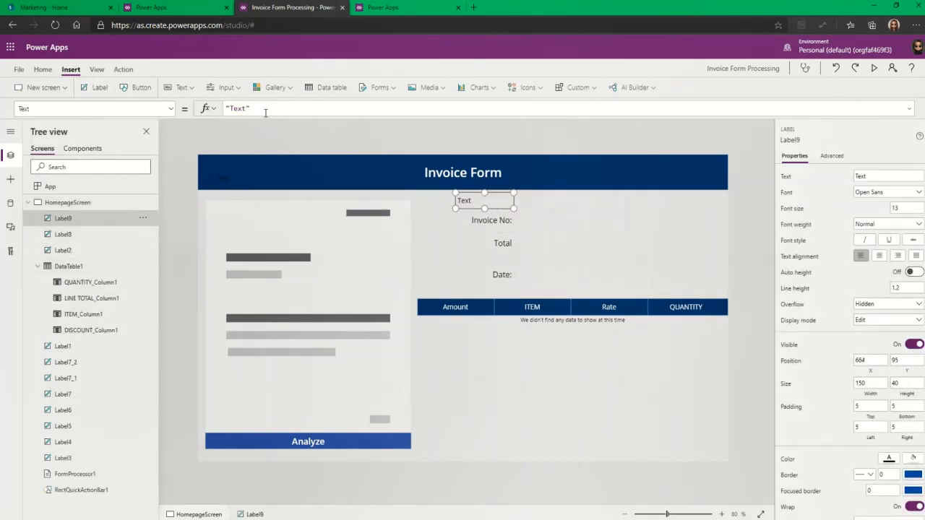
{"action": "left_click", "coordinate": [204, 110]}
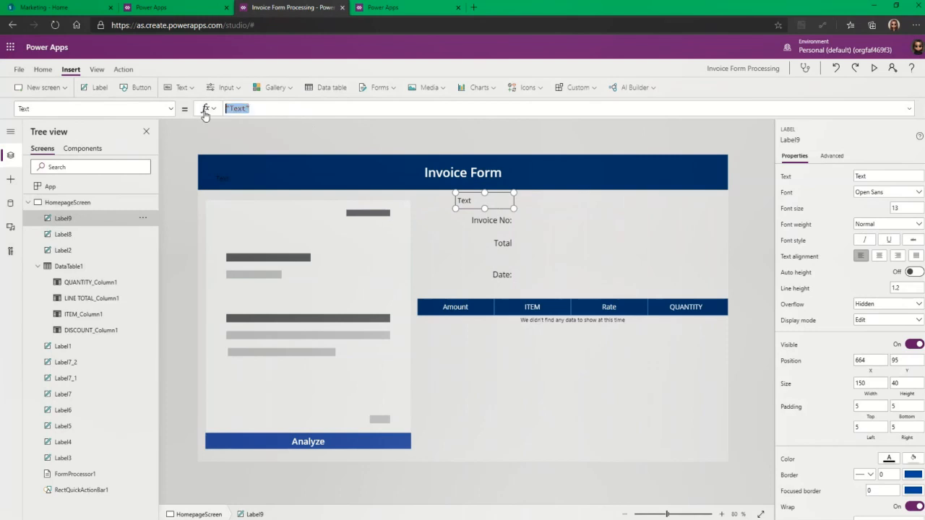
{"action": "left_click", "coordinate": [875, 178]}
{"action": "type", "text": "Compan"}
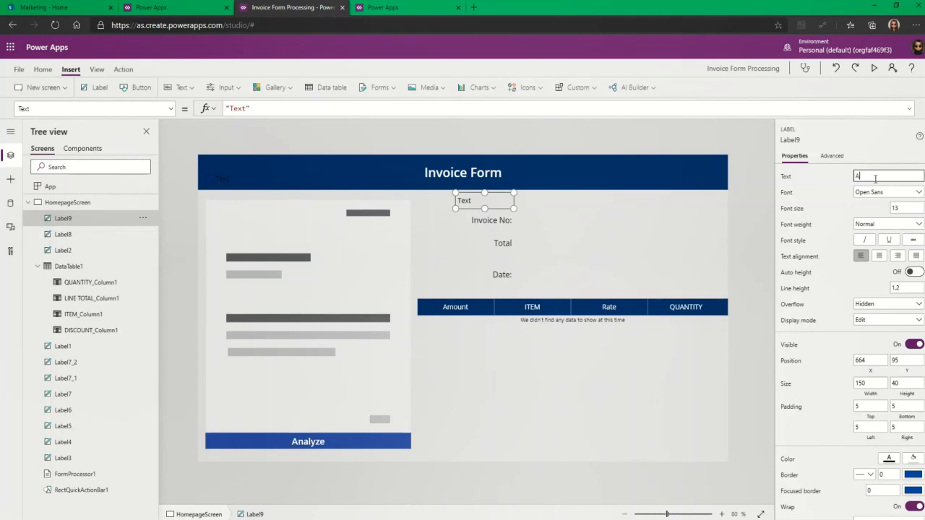
{"action": "left_click", "coordinate": [456, 219]}
Right-align the Address label, delete the stray header label, and save the app
{"action": "left_click", "coordinate": [473, 203]}
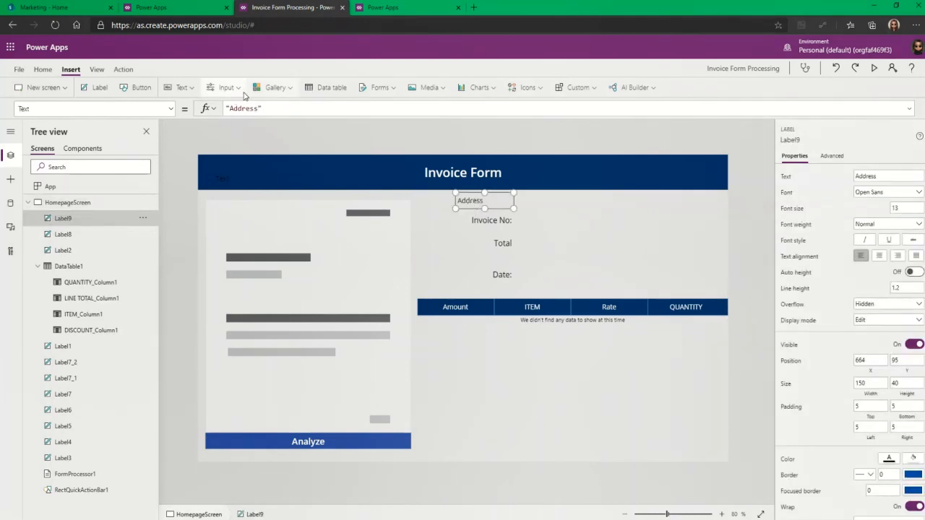
{"action": "left_click", "coordinate": [44, 70]}
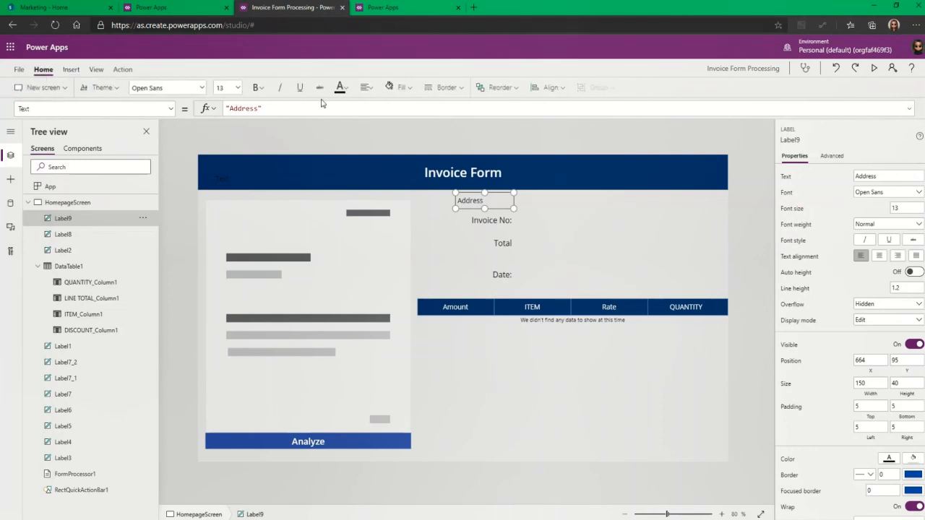
{"action": "left_click", "coordinate": [367, 87]}
{"action": "left_click", "coordinate": [382, 142]}
{"action": "left_click", "coordinate": [471, 238]}
{"action": "left_click", "coordinate": [497, 220]}
{"action": "left_click", "coordinate": [480, 141]}
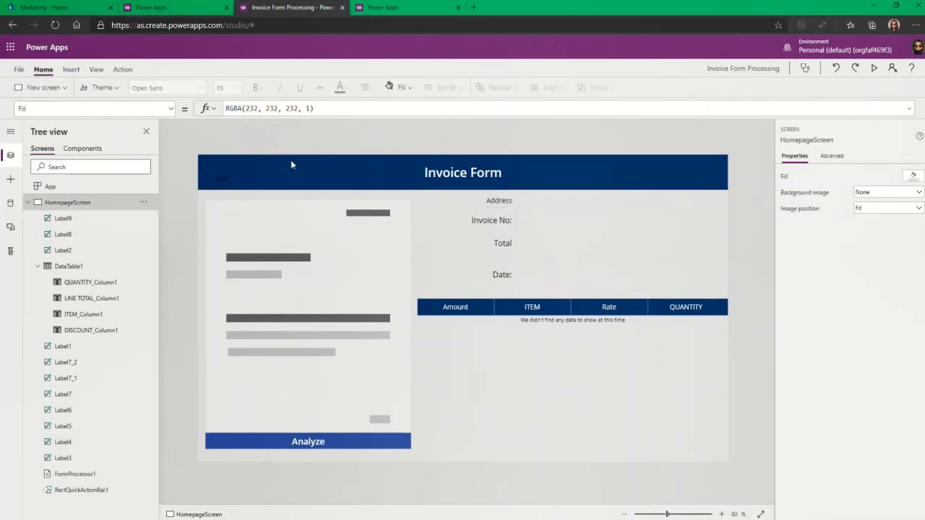
{"action": "left_click", "coordinate": [223, 180]}
{"action": "key", "text": "Delete"}
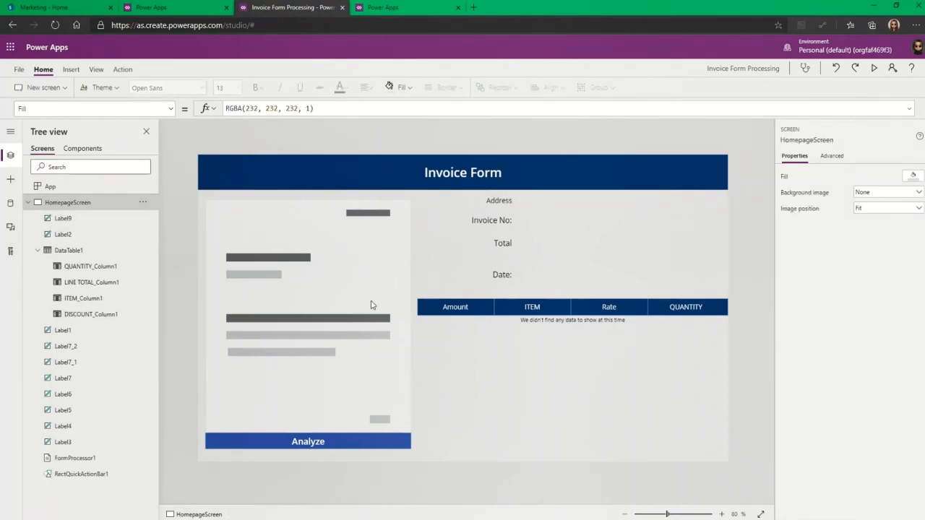
{"action": "left_click", "coordinate": [494, 438]}
{"action": "key", "text": "ctrl+s"}
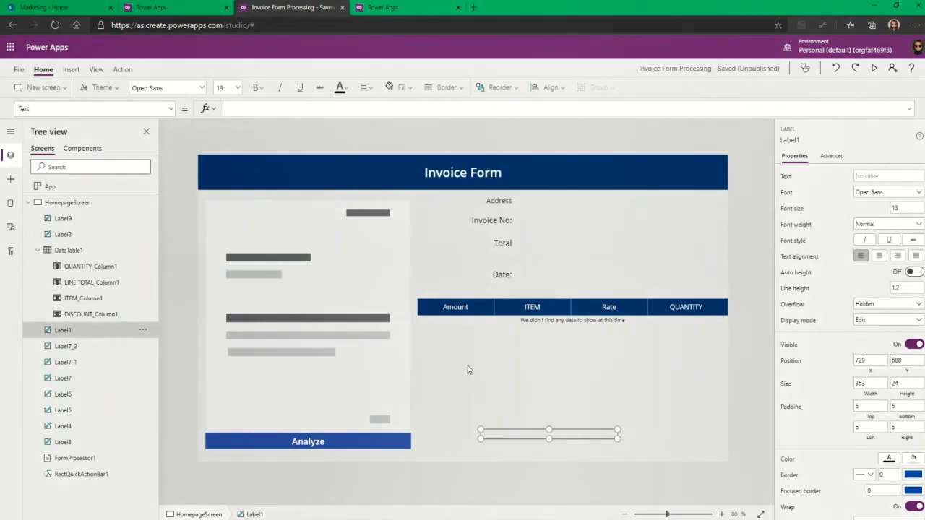
Publish this version of the Invoice Form Processing app
{"action": "left_click", "coordinate": [19, 69]}
{"action": "left_click", "coordinate": [159, 197]}
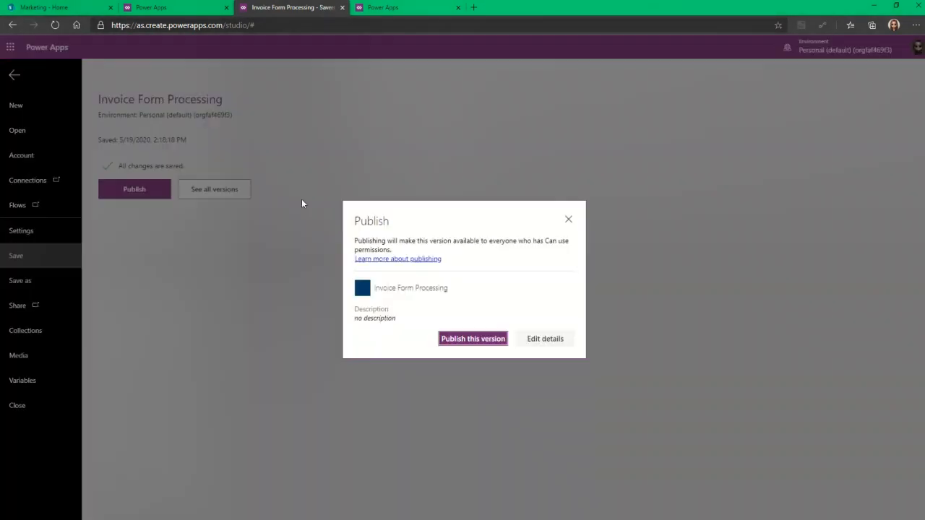
{"action": "left_click", "coordinate": [472, 339]}
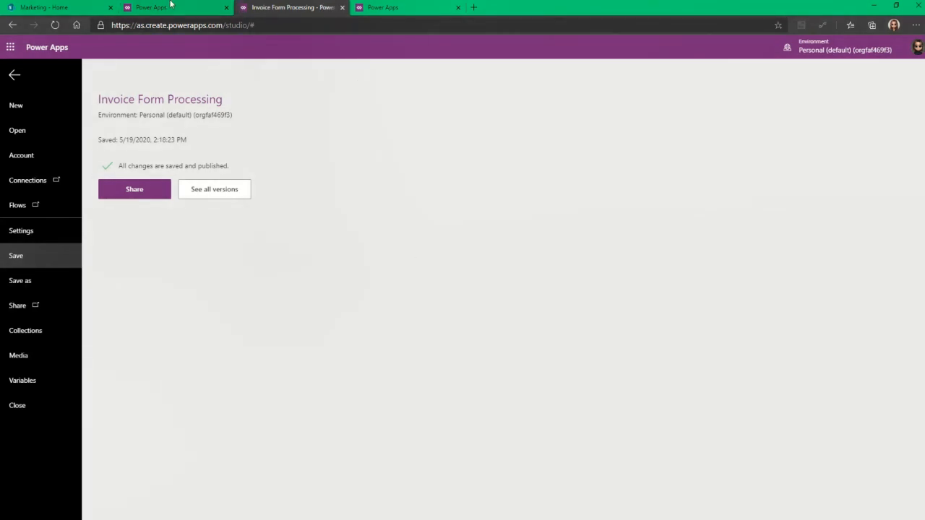
Return to the Solutions list, select M365Demo, and start exporting it
{"action": "left_click", "coordinate": [170, 5]}
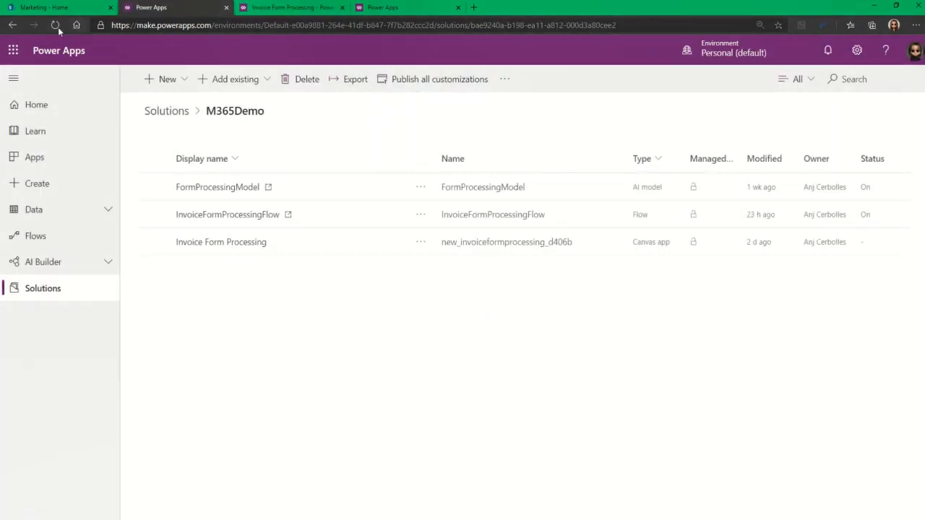
{"action": "left_click", "coordinate": [54, 25]}
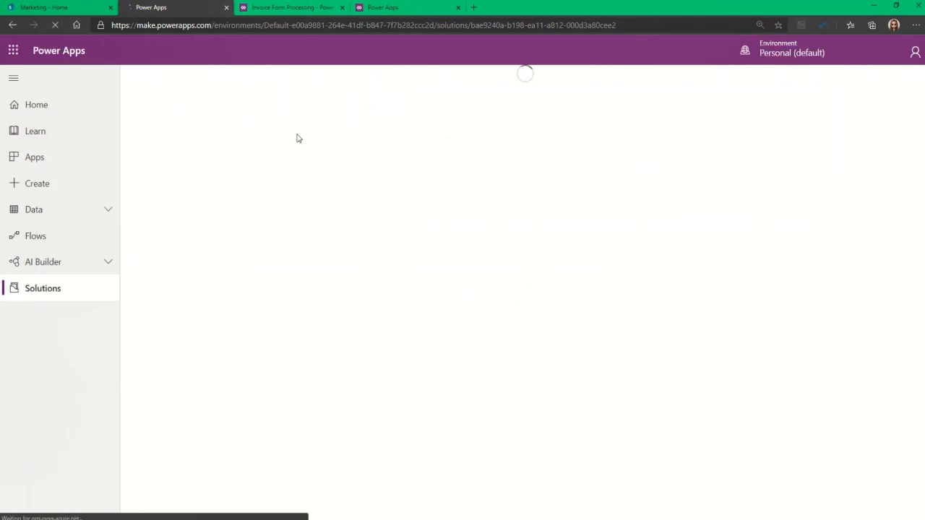
{"action": "left_click", "coordinate": [167, 117]}
{"action": "left_click", "coordinate": [152, 188]}
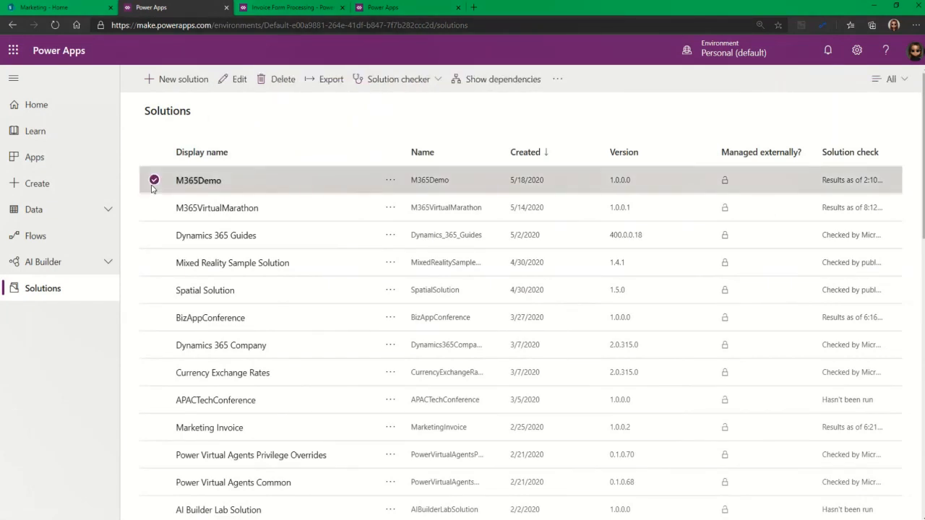
{"action": "left_click", "coordinate": [322, 81]}
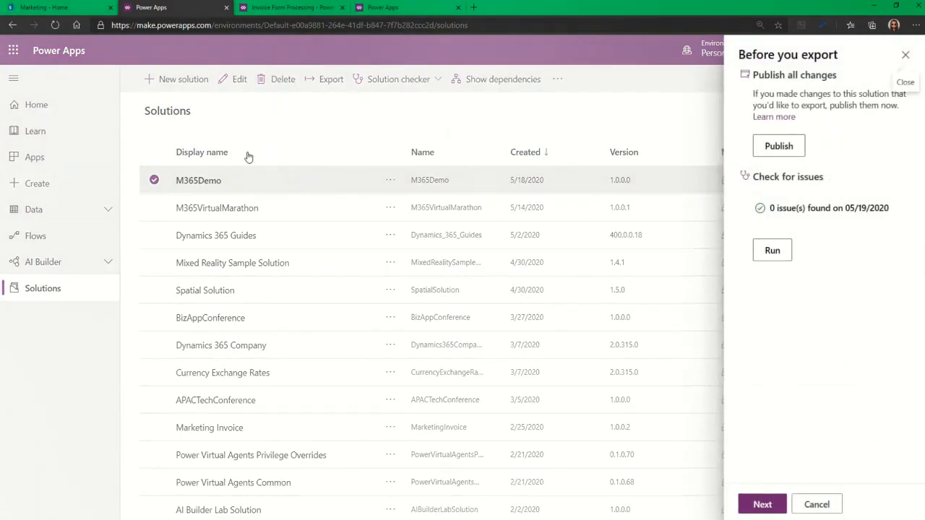
Publish all customizations, then export M365Demo as a managed solution, version 1.0.0.1
{"action": "left_click", "coordinate": [794, 147]}
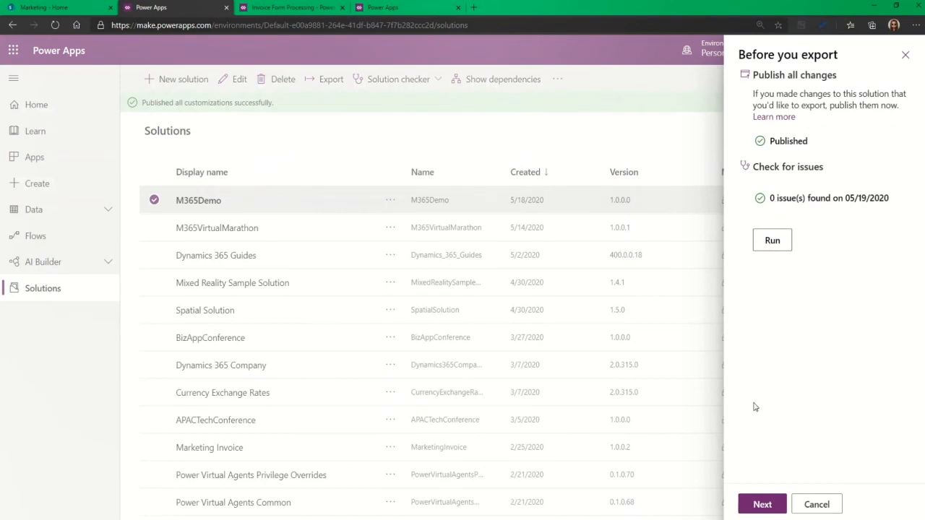
{"action": "left_click", "coordinate": [763, 505]}
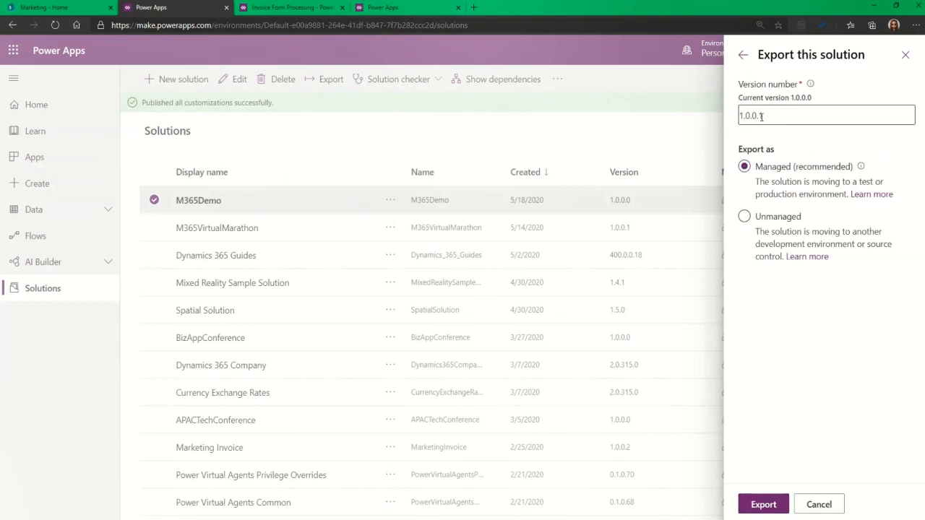
{"action": "double_click", "coordinate": [761, 116]}
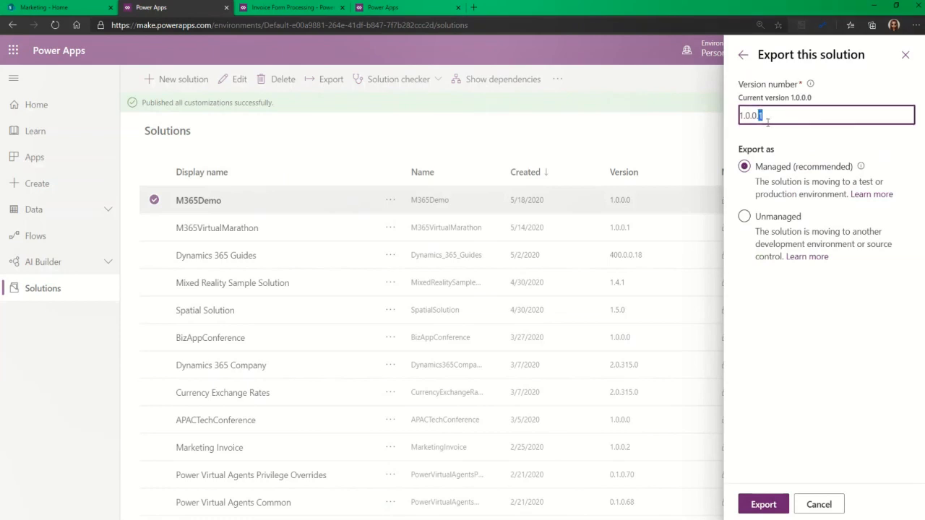
{"action": "left_click", "coordinate": [787, 268]}
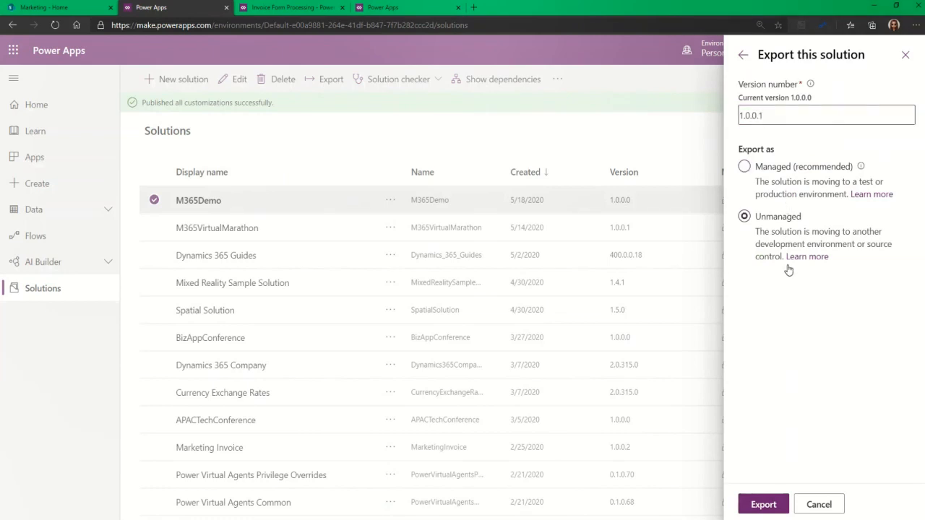
{"action": "left_click", "coordinate": [765, 174]}
{"action": "left_click", "coordinate": [760, 498]}
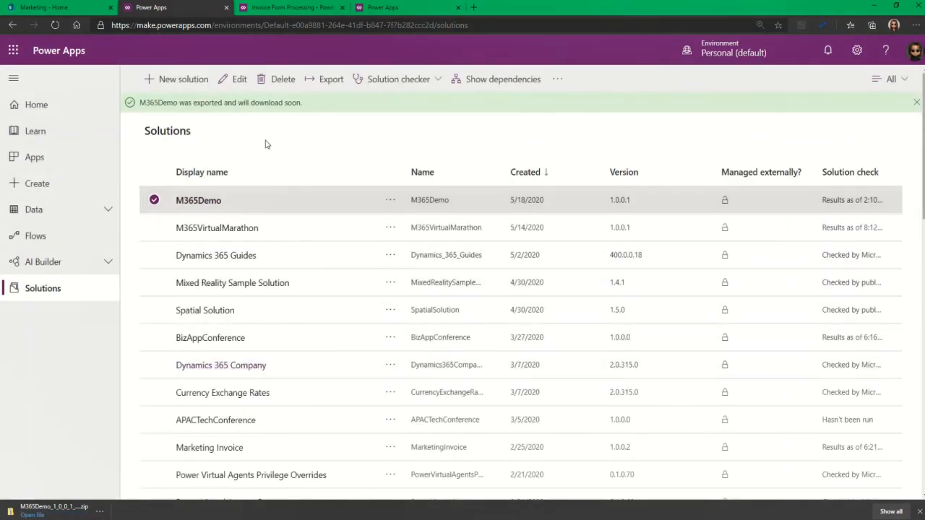
{"action": "left_click", "coordinate": [257, 7]}
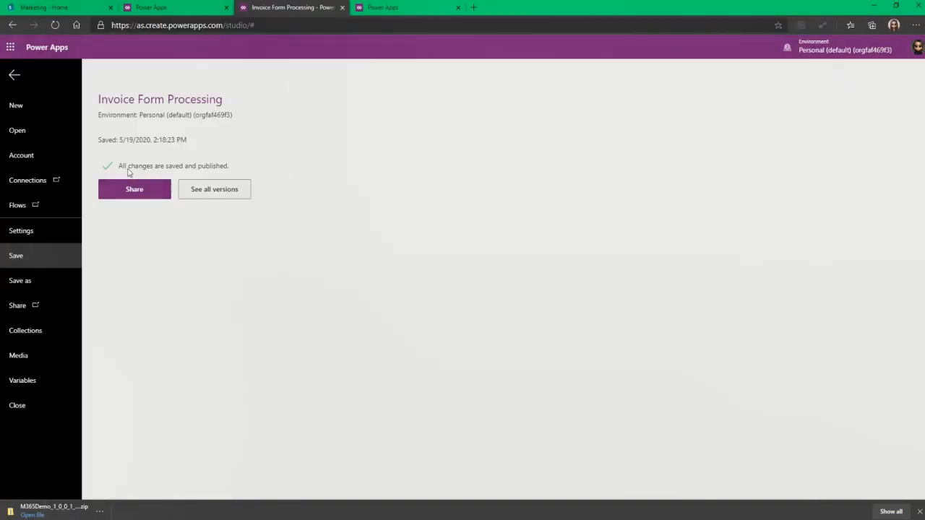
In the other environment, choose the M365Demo_1_0_0_1_managed package for import
{"action": "left_click", "coordinate": [411, 6]}
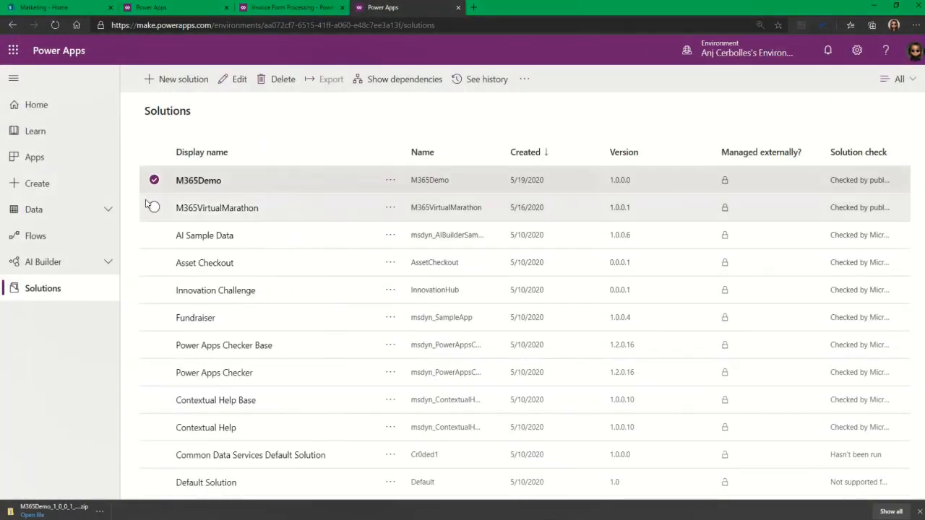
{"action": "left_click", "coordinate": [154, 180]}
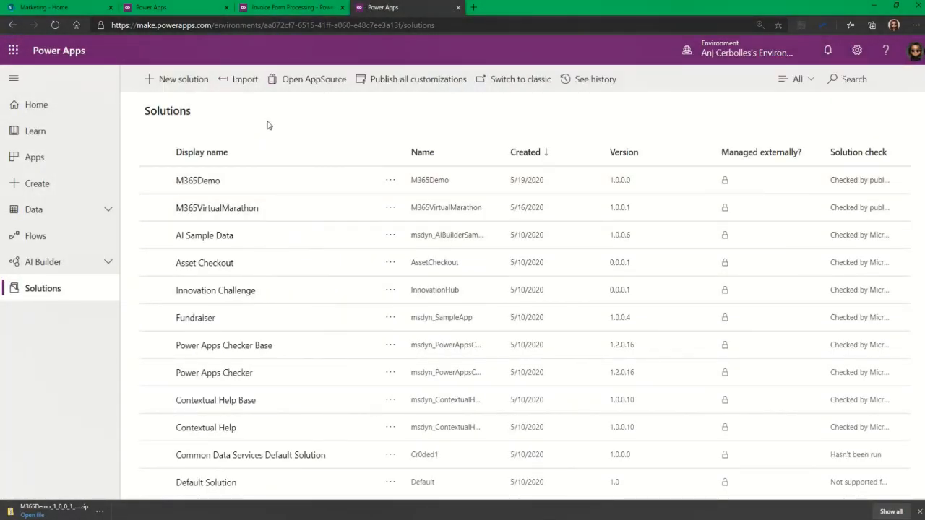
{"action": "left_click", "coordinate": [238, 78]}
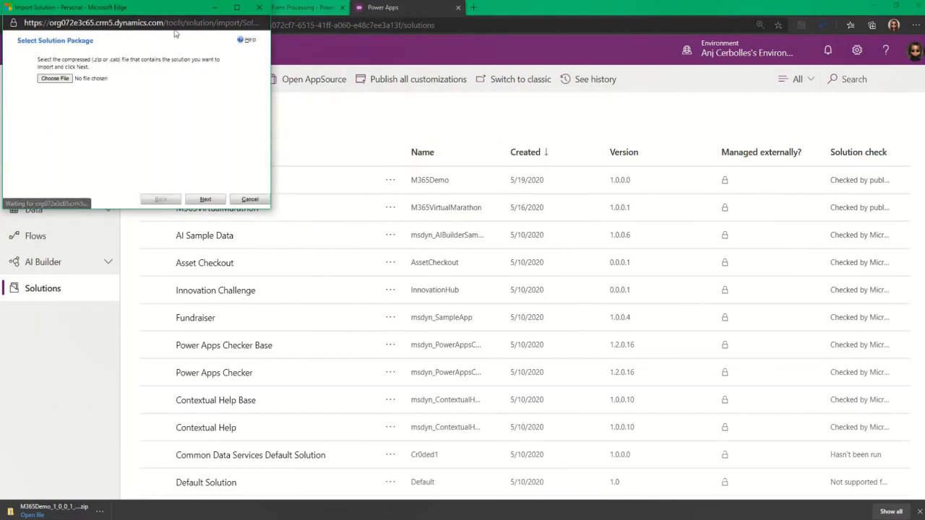
{"action": "left_click_drag", "start_coordinate": [158, 9], "coordinate": [546, 167]}
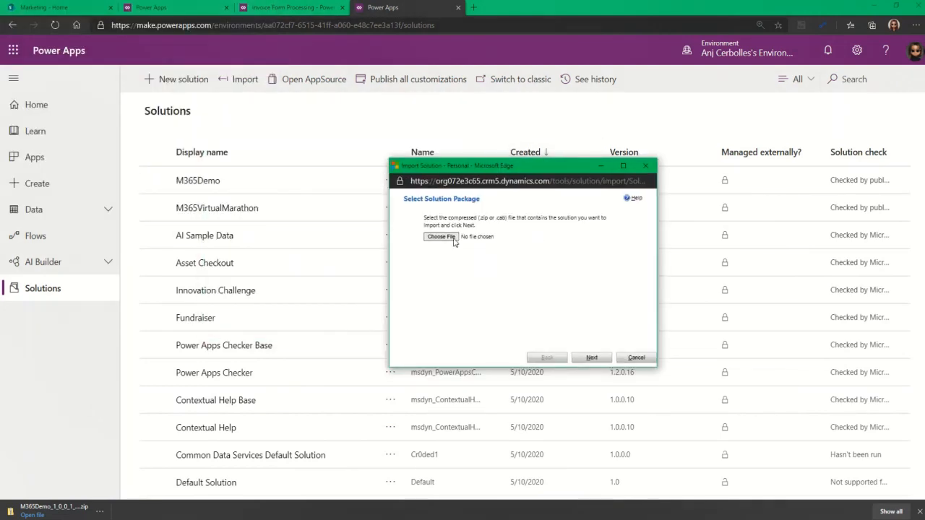
{"action": "left_click", "coordinate": [453, 239]}
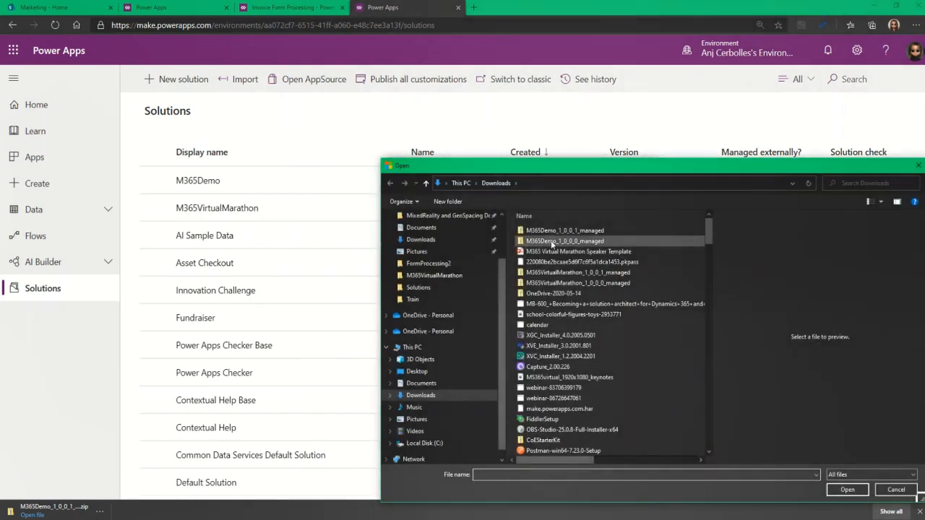
{"action": "left_click", "coordinate": [563, 231]}
{"action": "left_click", "coordinate": [848, 492]}
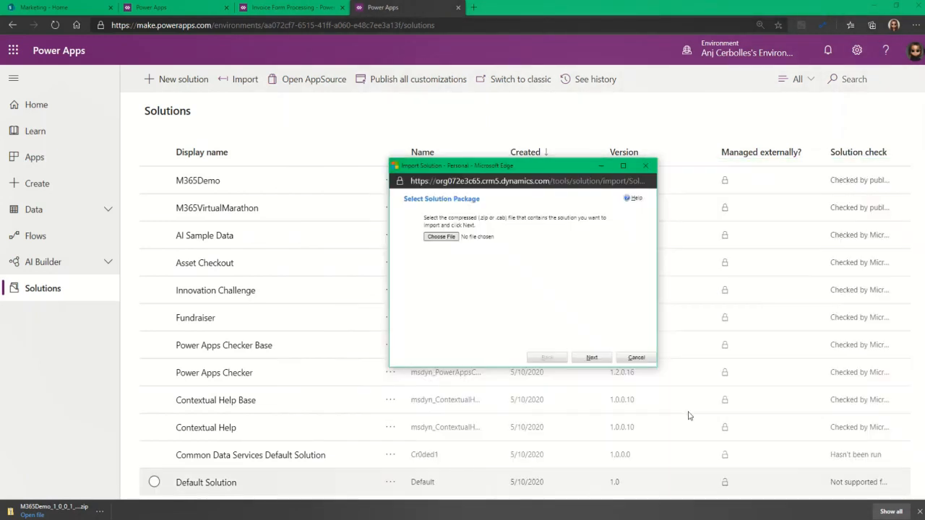
Import the package as an upgrade of M365Demo 1.0.0.0 and close the wizard
{"action": "left_click", "coordinate": [596, 361]}
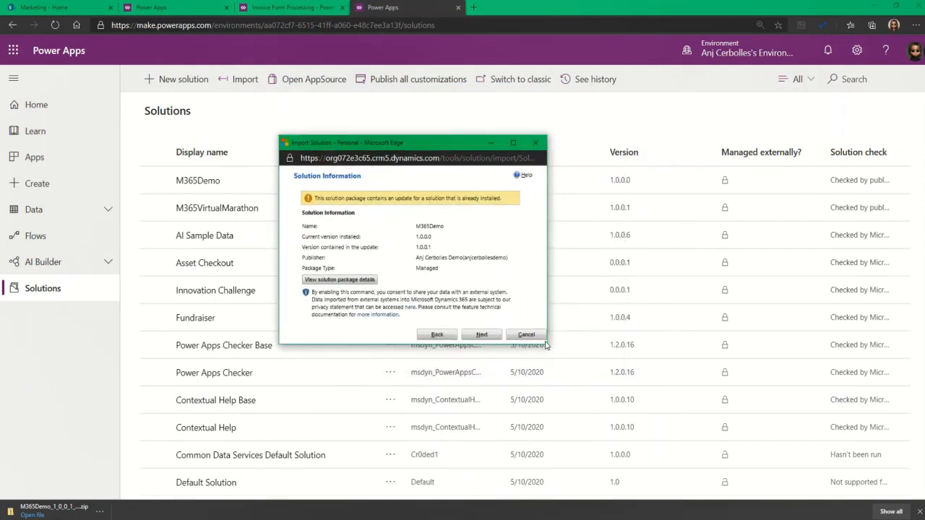
{"action": "left_click_drag", "start_coordinate": [547, 346], "coordinate": [695, 405]}
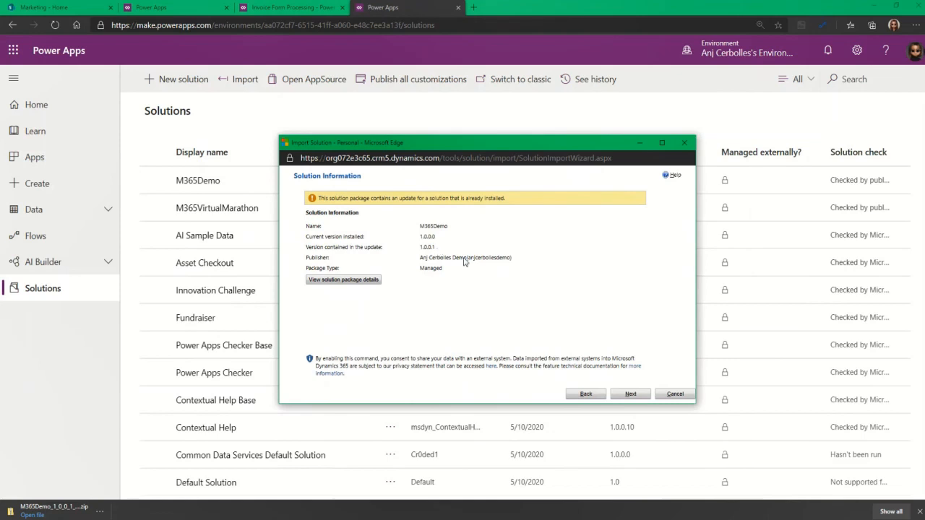
{"action": "left_click", "coordinate": [631, 395]}
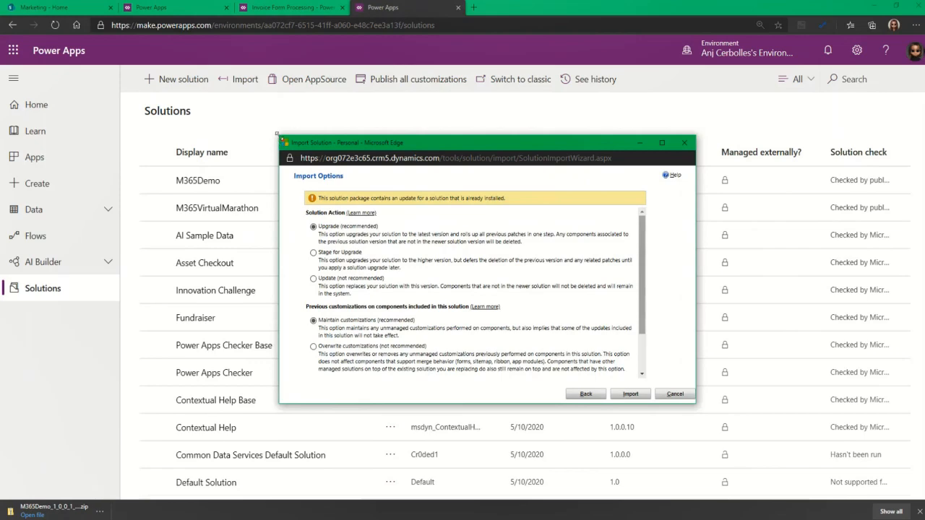
{"action": "left_click_drag", "start_coordinate": [276, 133], "coordinate": [208, 92]}
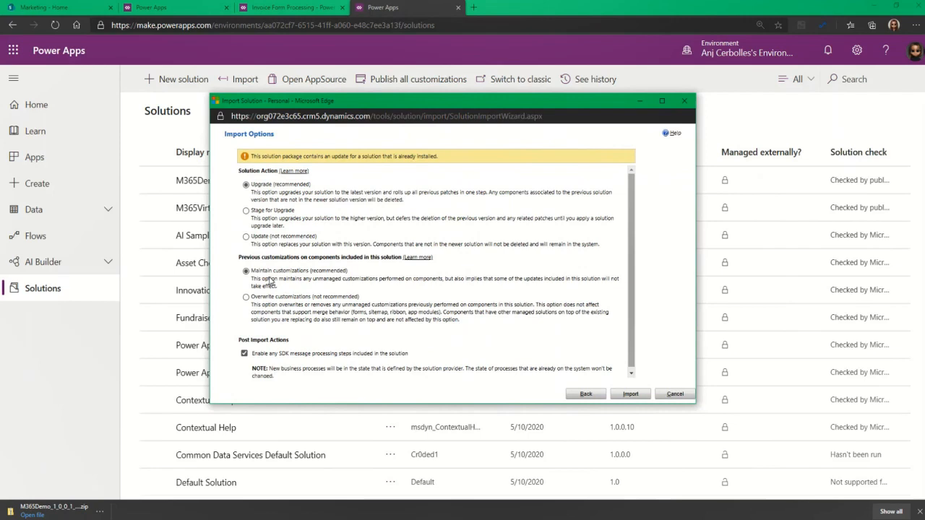
{"action": "left_click", "coordinate": [633, 396]}
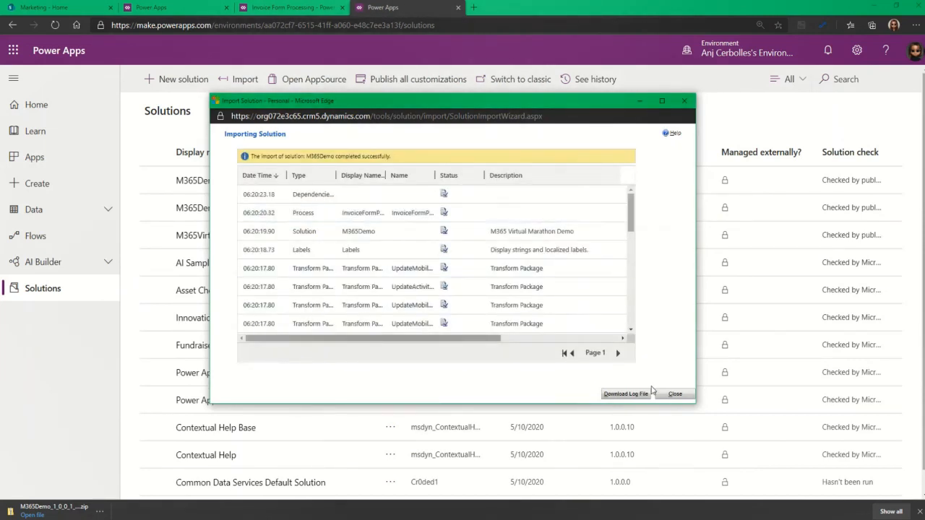
{"action": "left_click", "coordinate": [675, 394]}
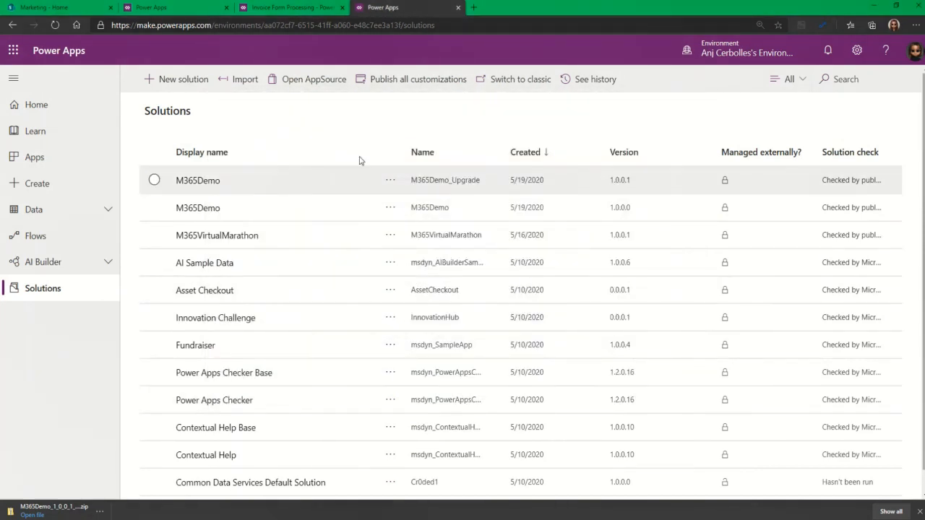
Open upgraded M365Demo 1.0.0.1 and play Invoice Form Processing to verify the Address label
{"action": "left_click", "coordinate": [613, 186]}
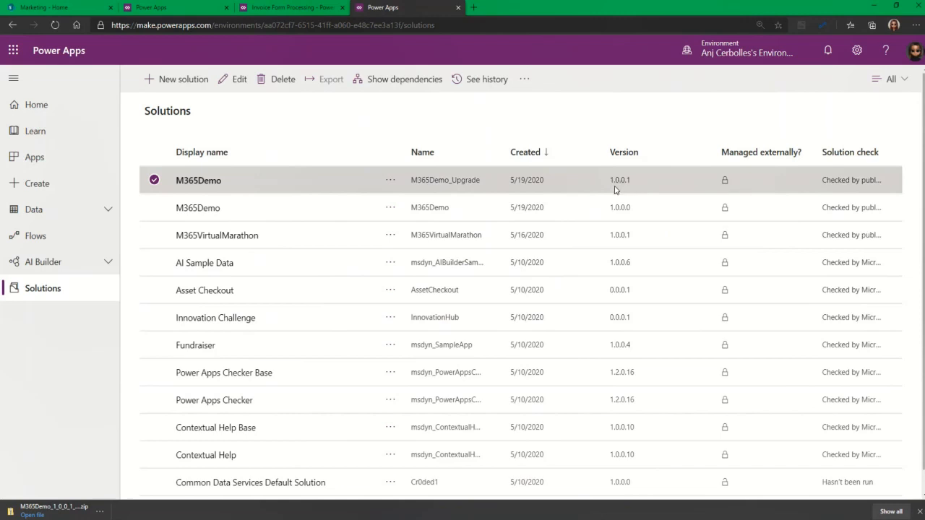
{"action": "double_click", "coordinate": [230, 181]}
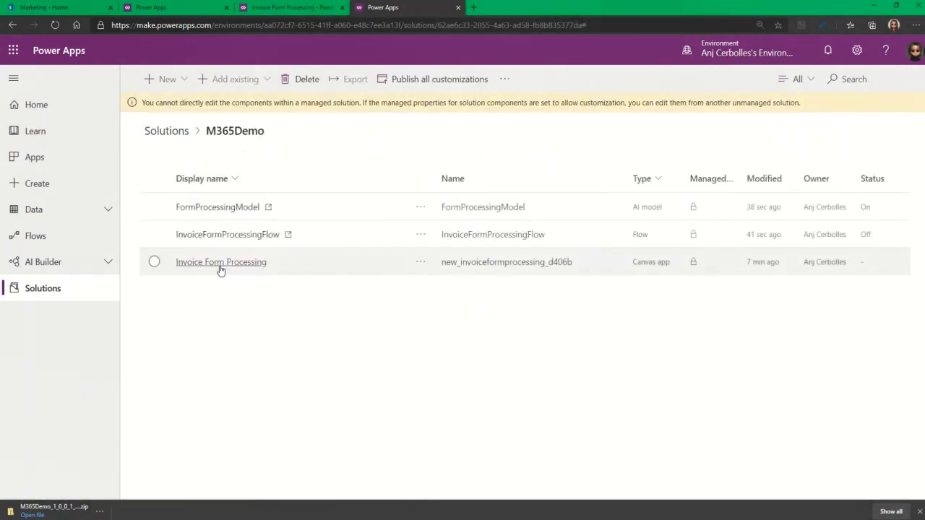
{"action": "left_click", "coordinate": [221, 263]}
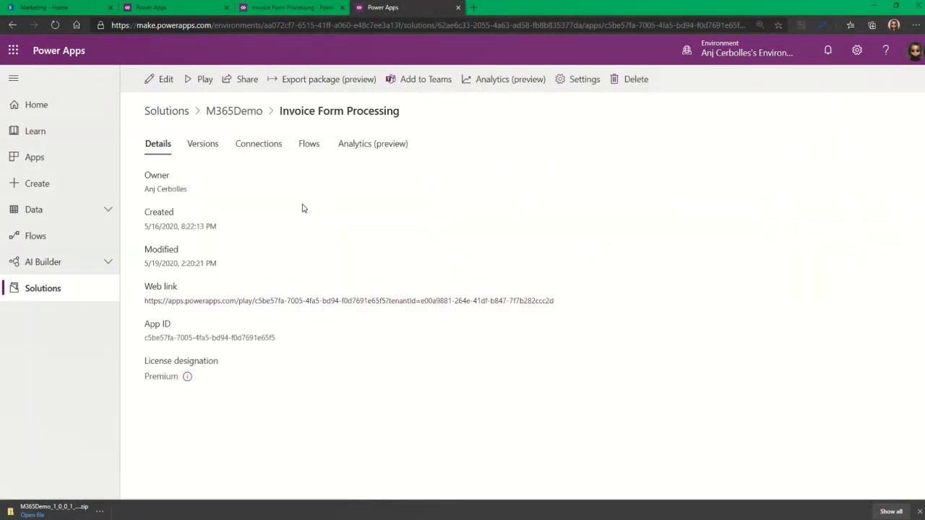
{"action": "left_click", "coordinate": [203, 79]}
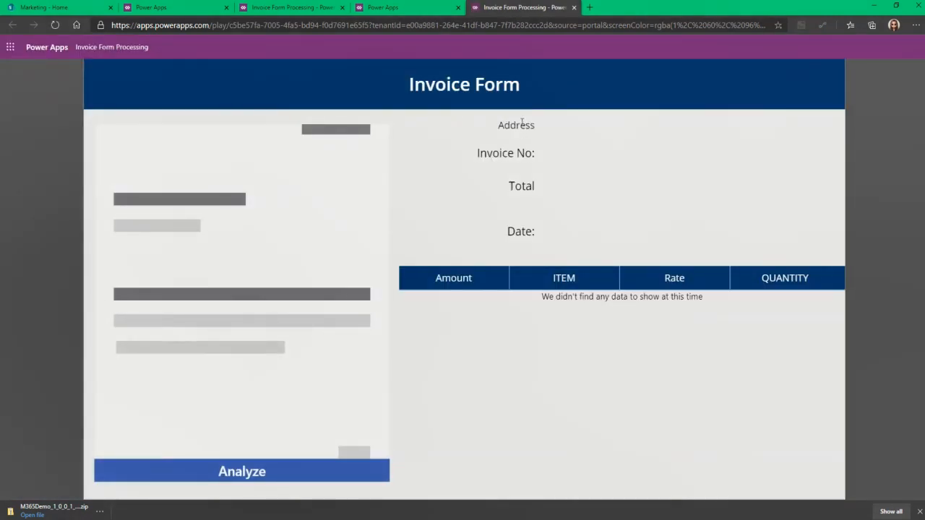
{"action": "left_click", "coordinate": [409, 11]}
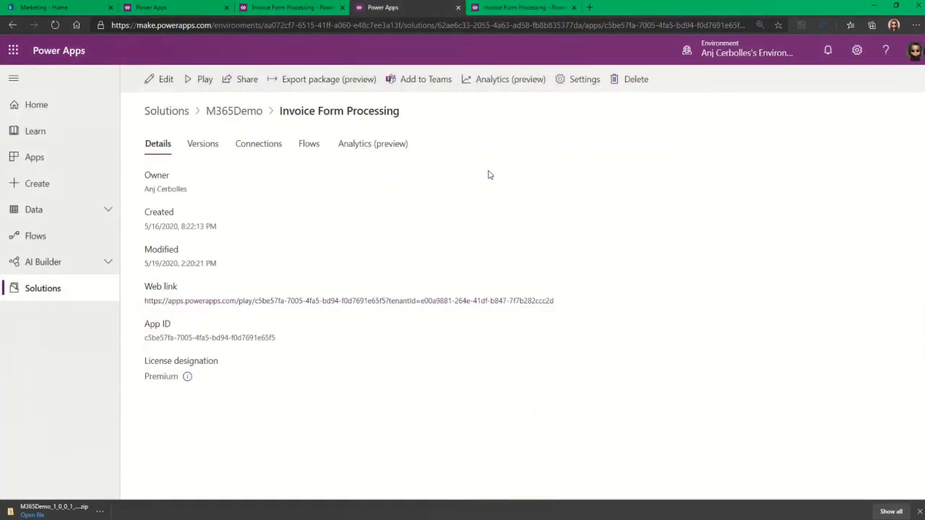